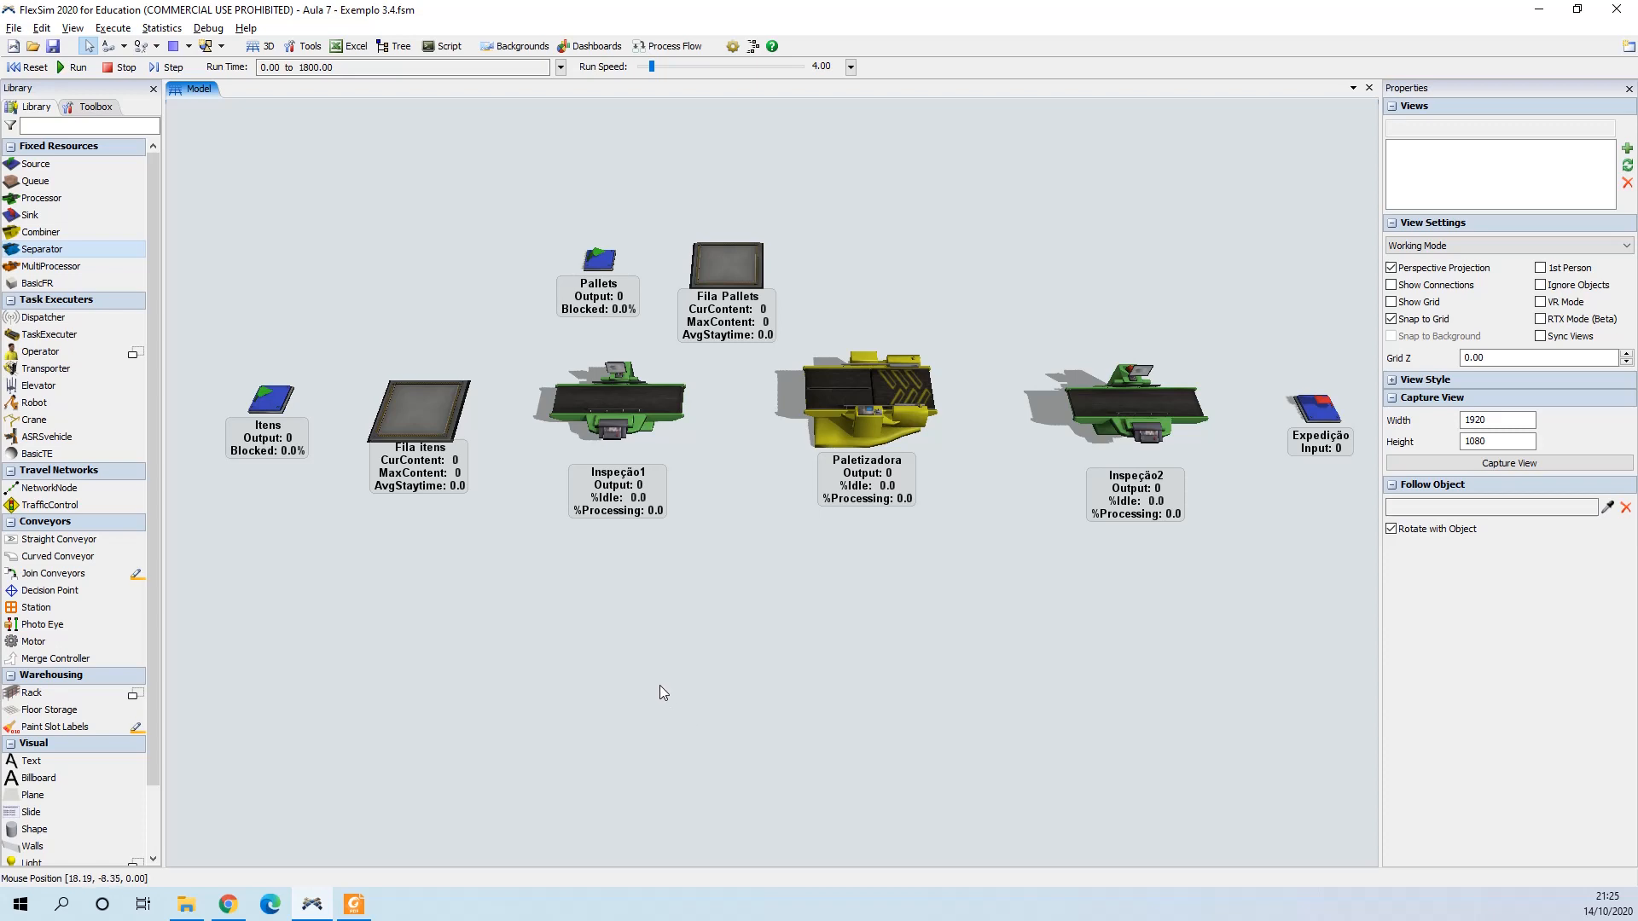
Step: Add a Separator object to the model below Inspeção2
{"action": "left_click_drag", "start_coordinate": [576, 646], "coordinate": [558, 643]}
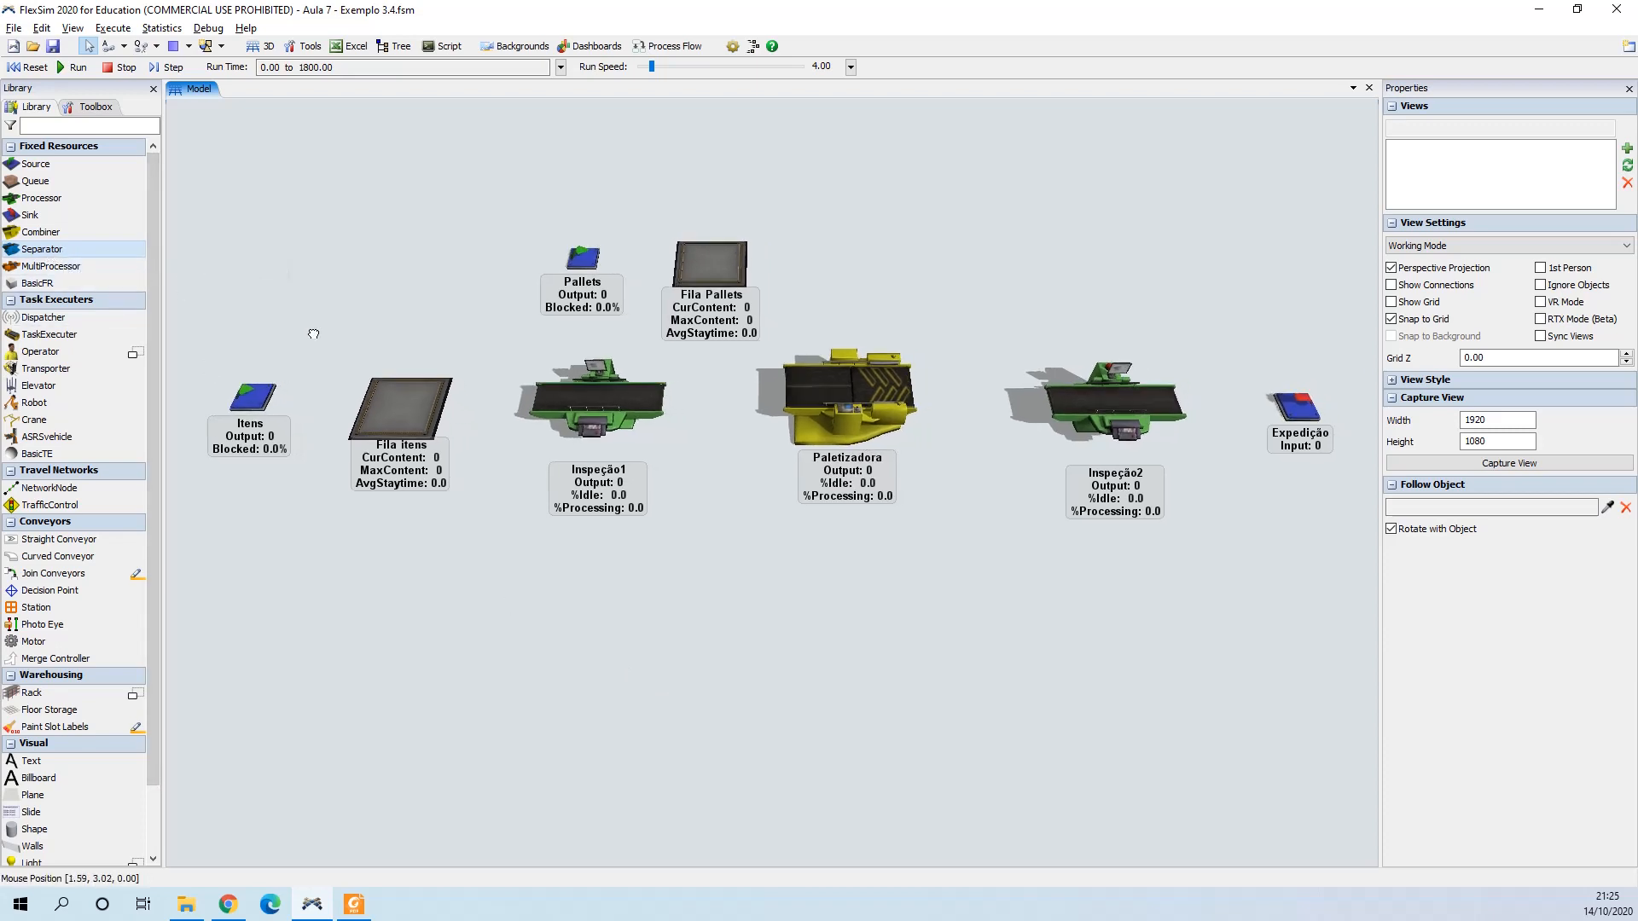
{"action": "left_click", "coordinate": [1017, 581]}
{"action": "left_click_drag", "start_coordinate": [905, 621], "coordinate": [866, 611]}
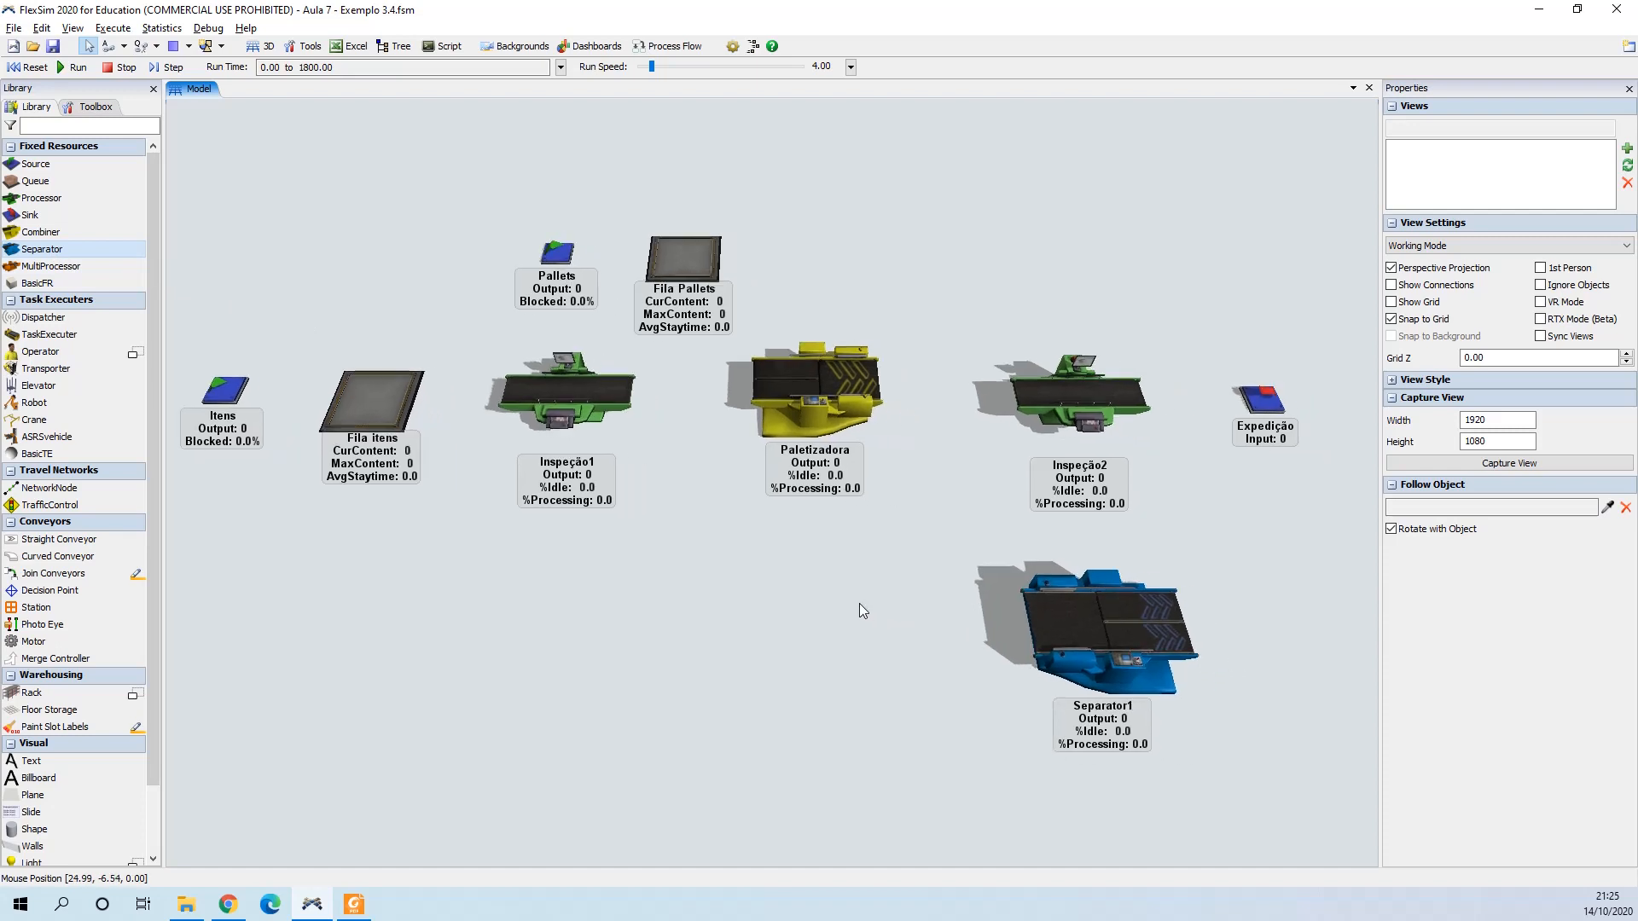
{"action": "left_click_drag", "start_coordinate": [864, 601], "coordinate": [861, 590]}
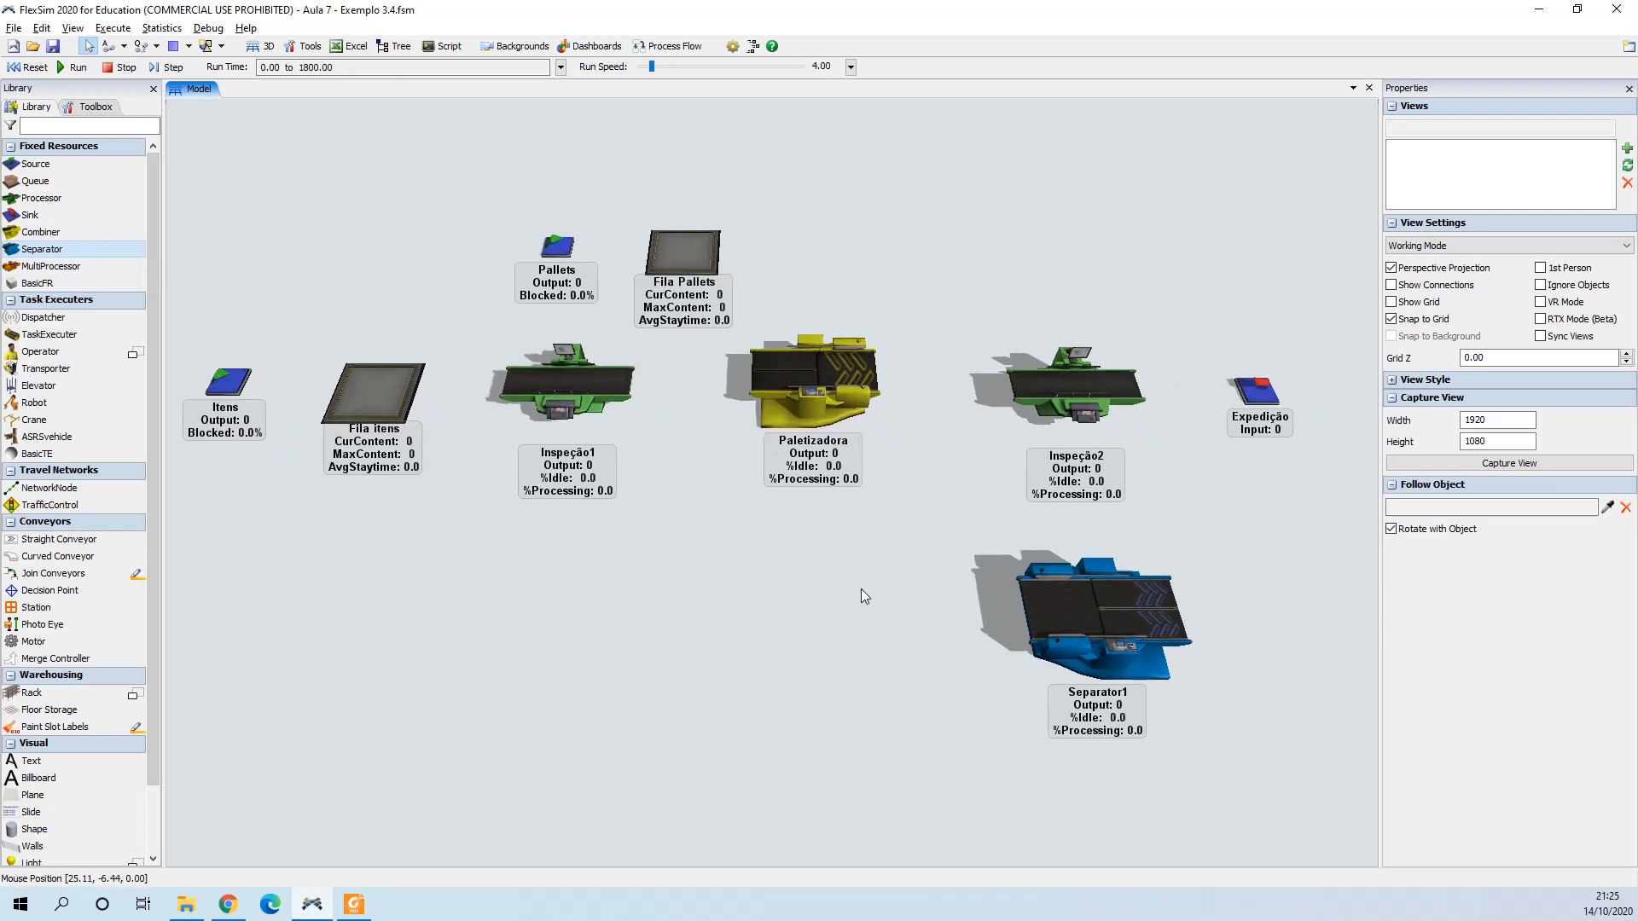
{"action": "left_click", "coordinate": [1108, 608]}
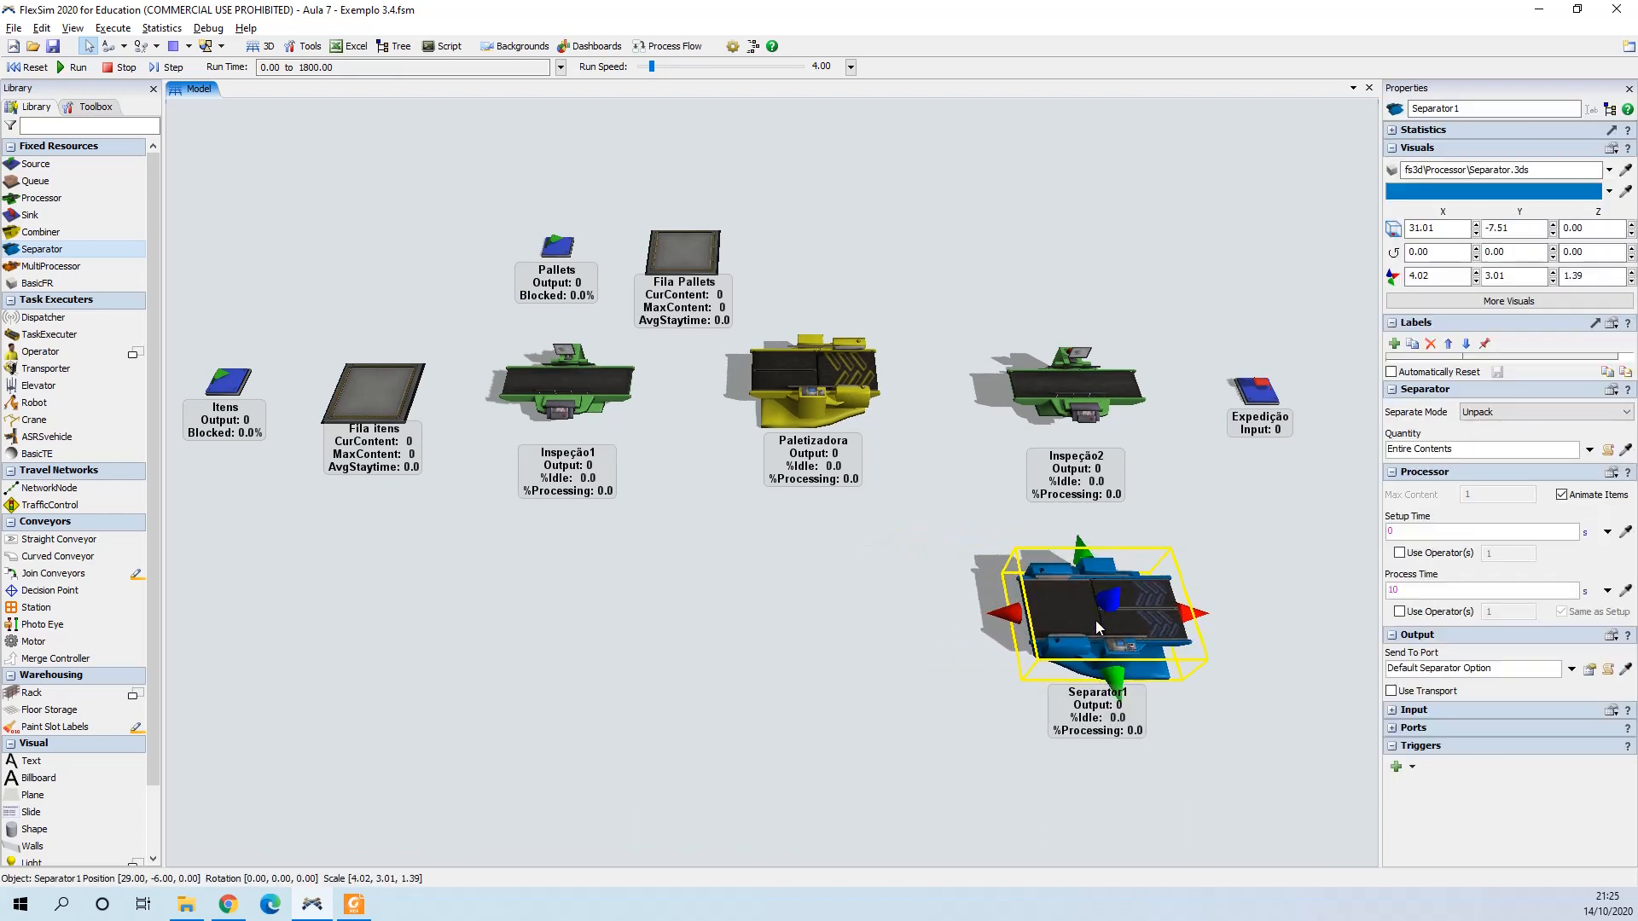
{"action": "left_click", "coordinate": [924, 631]}
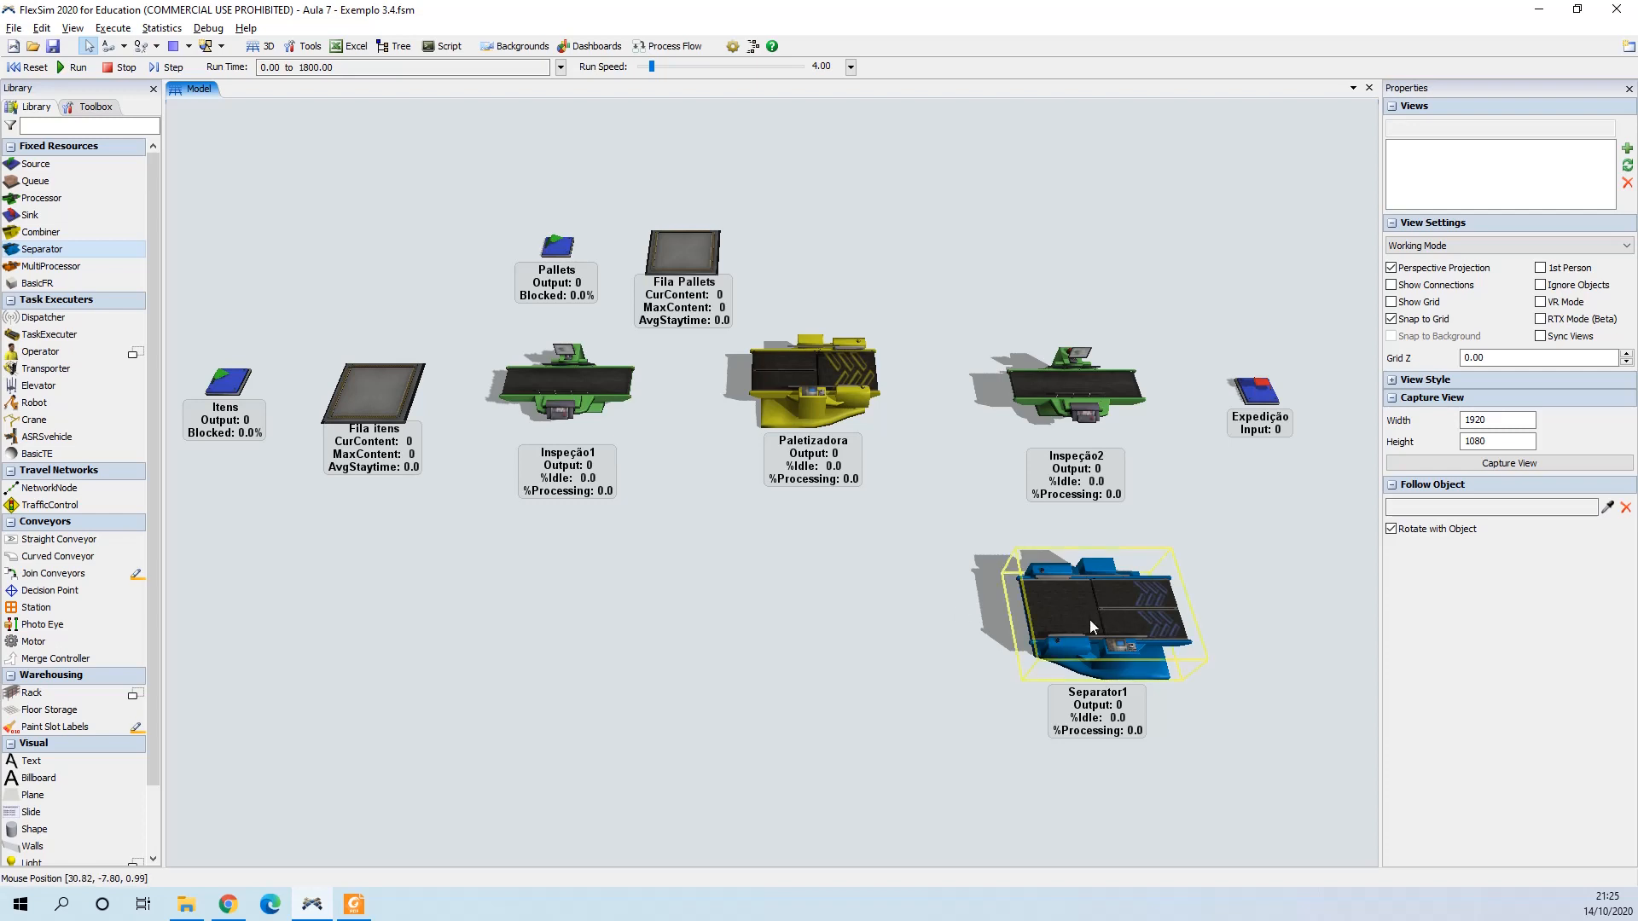
Step: Delete the Expedição sink and move the separator into its place after Inspeção2
{"action": "left_click_drag", "start_coordinate": [1224, 531], "coordinate": [1182, 555]}
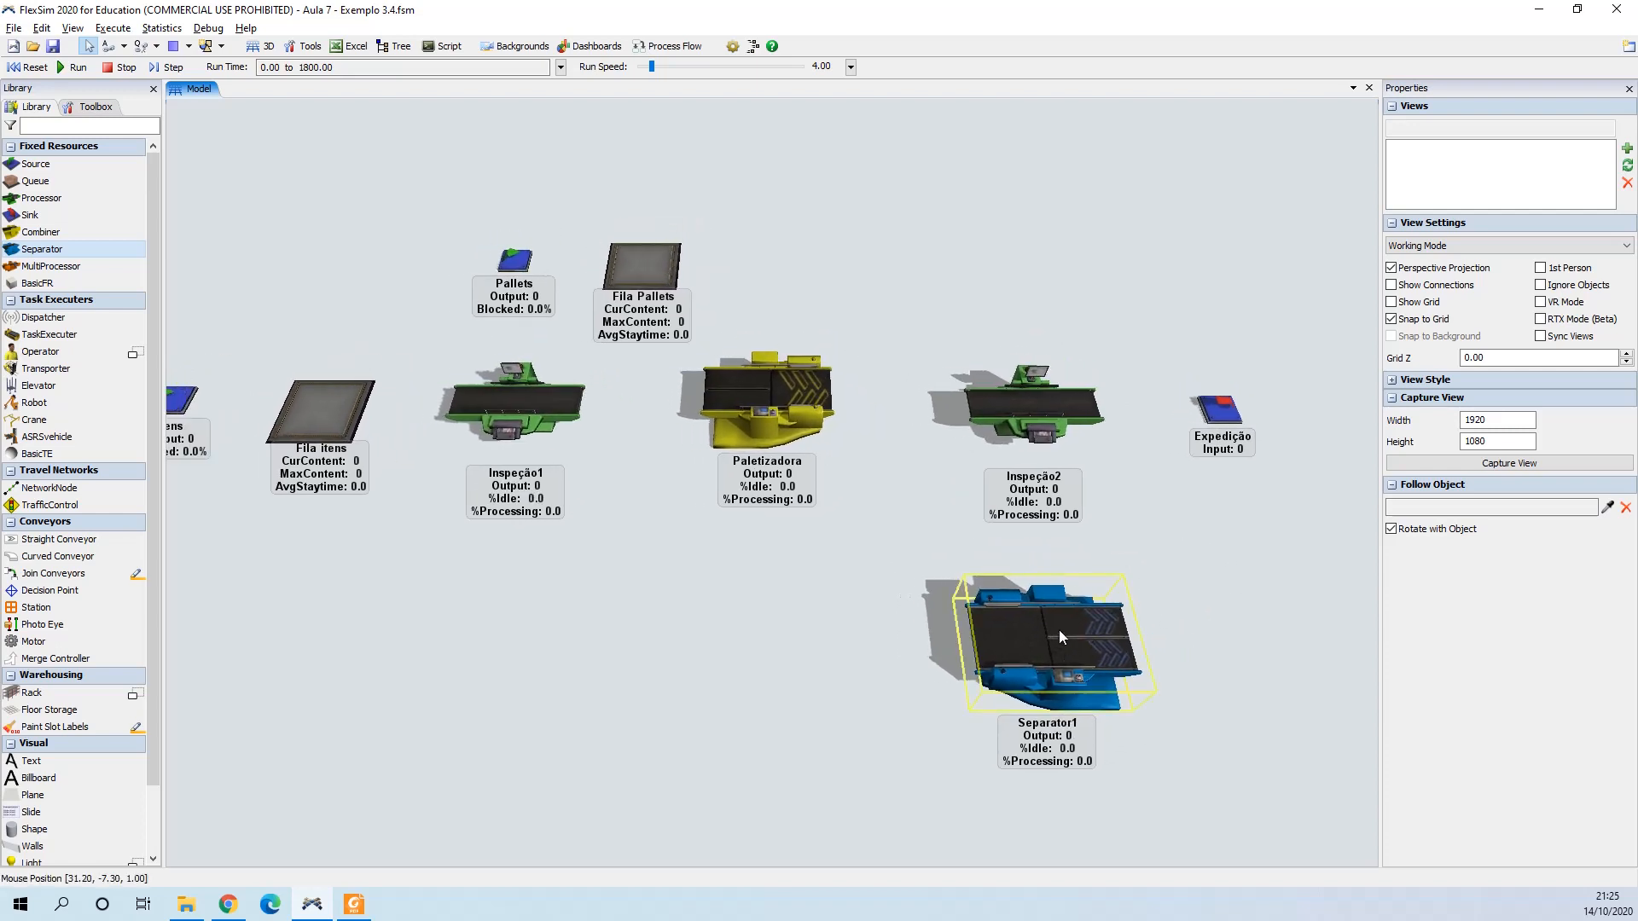
{"action": "left_click", "coordinate": [1224, 412]}
{"action": "key", "text": "Delete"}
{"action": "left_click_drag", "start_coordinate": [1242, 586], "coordinate": [1127, 573]}
{"action": "left_click_drag", "start_coordinate": [976, 621], "coordinate": [1200, 411]}
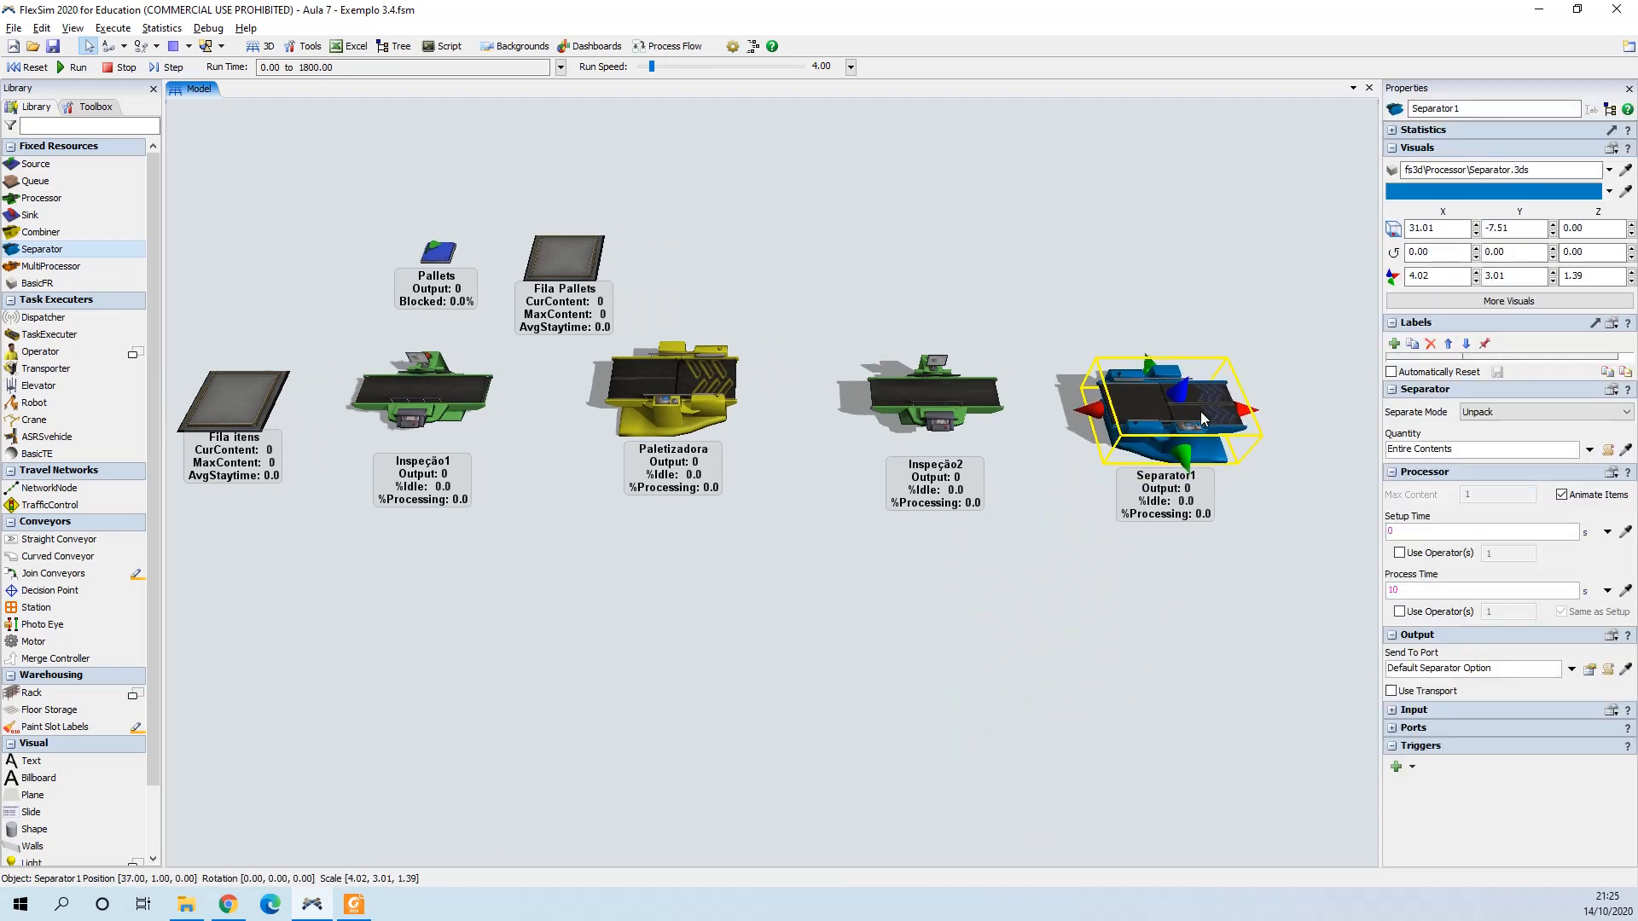
Step: Shift Inspeção2 and the separator slightly closer to the Paletizadora to adjust the line's spacing
{"action": "left_click", "coordinate": [942, 399]}
{"action": "left_click_drag", "start_coordinate": [941, 399], "coordinate": [912, 401]}
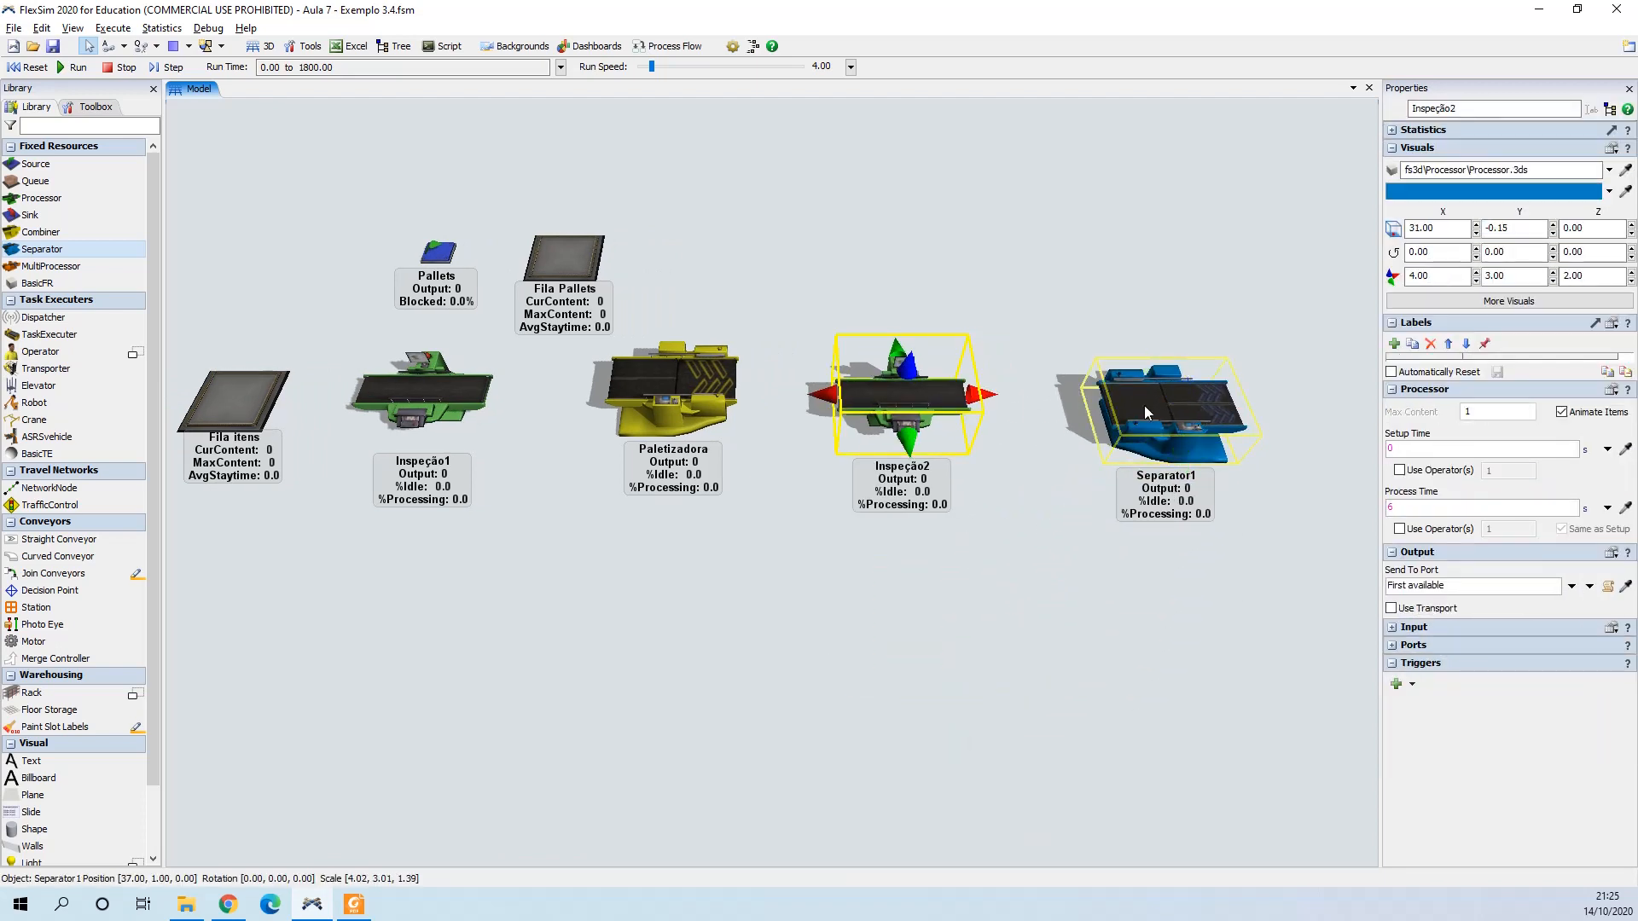
{"action": "left_click_drag", "start_coordinate": [1144, 406], "coordinate": [1124, 407]}
{"action": "left_click_drag", "start_coordinate": [1040, 564], "coordinate": [1077, 566]}
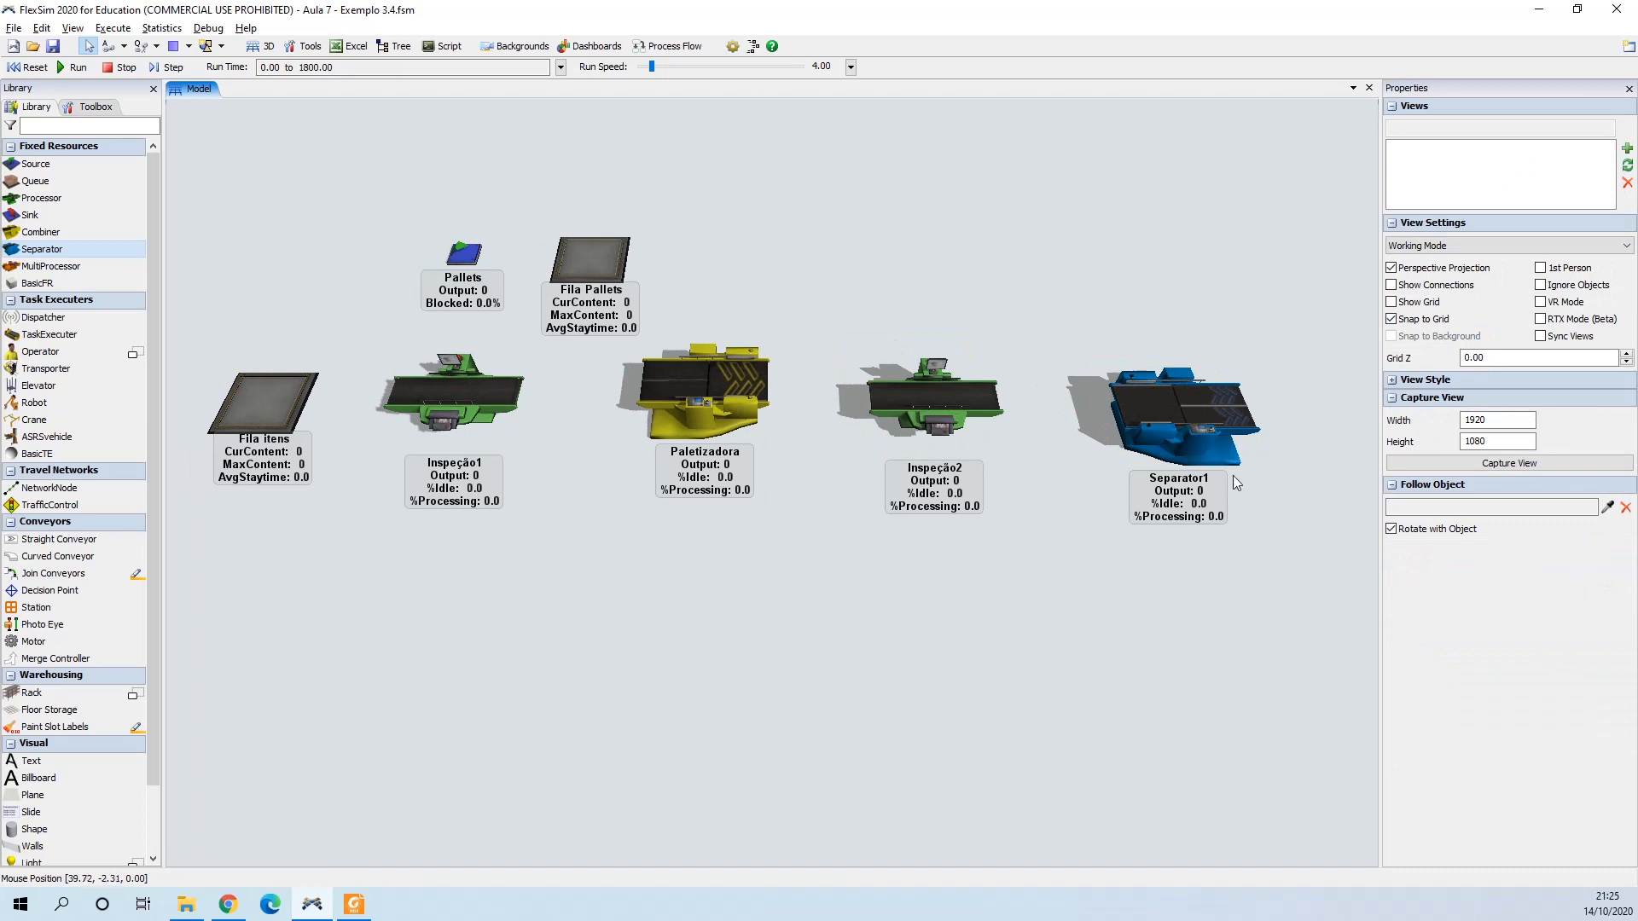
Step: Rename the separator as Despaletizadora
{"action": "left_click", "coordinate": [1179, 404]}
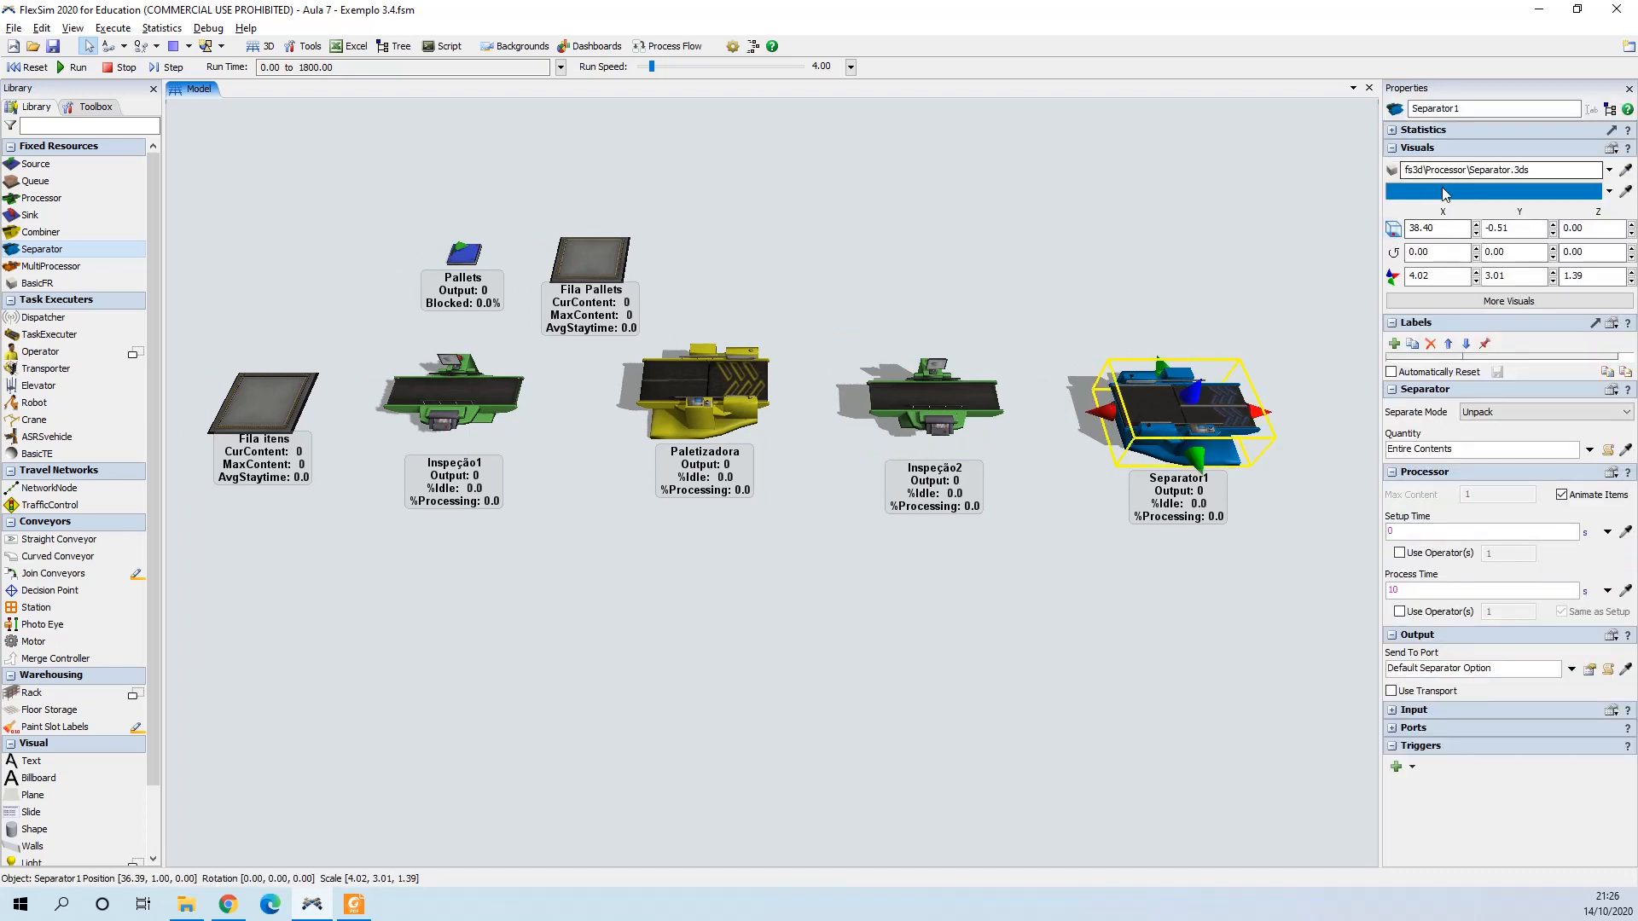
{"action": "left_click_drag", "start_coordinate": [1461, 108], "coordinate": [1386, 109]}
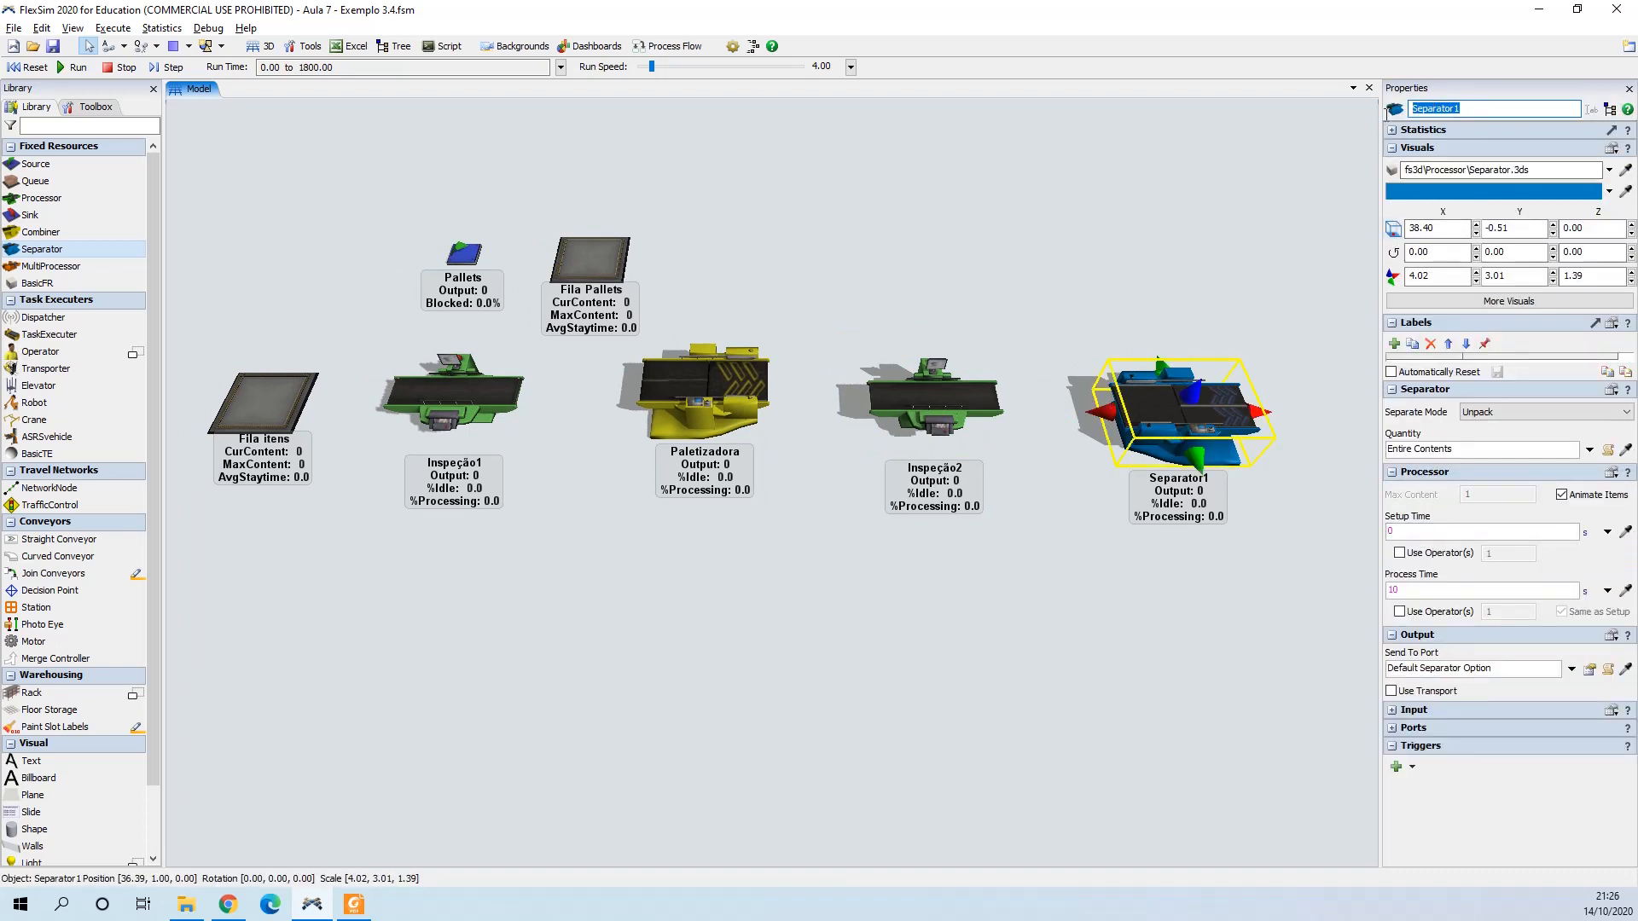
{"action": "type", "text": "Despaletizado"}
{"action": "left_click", "coordinate": [1085, 621]}
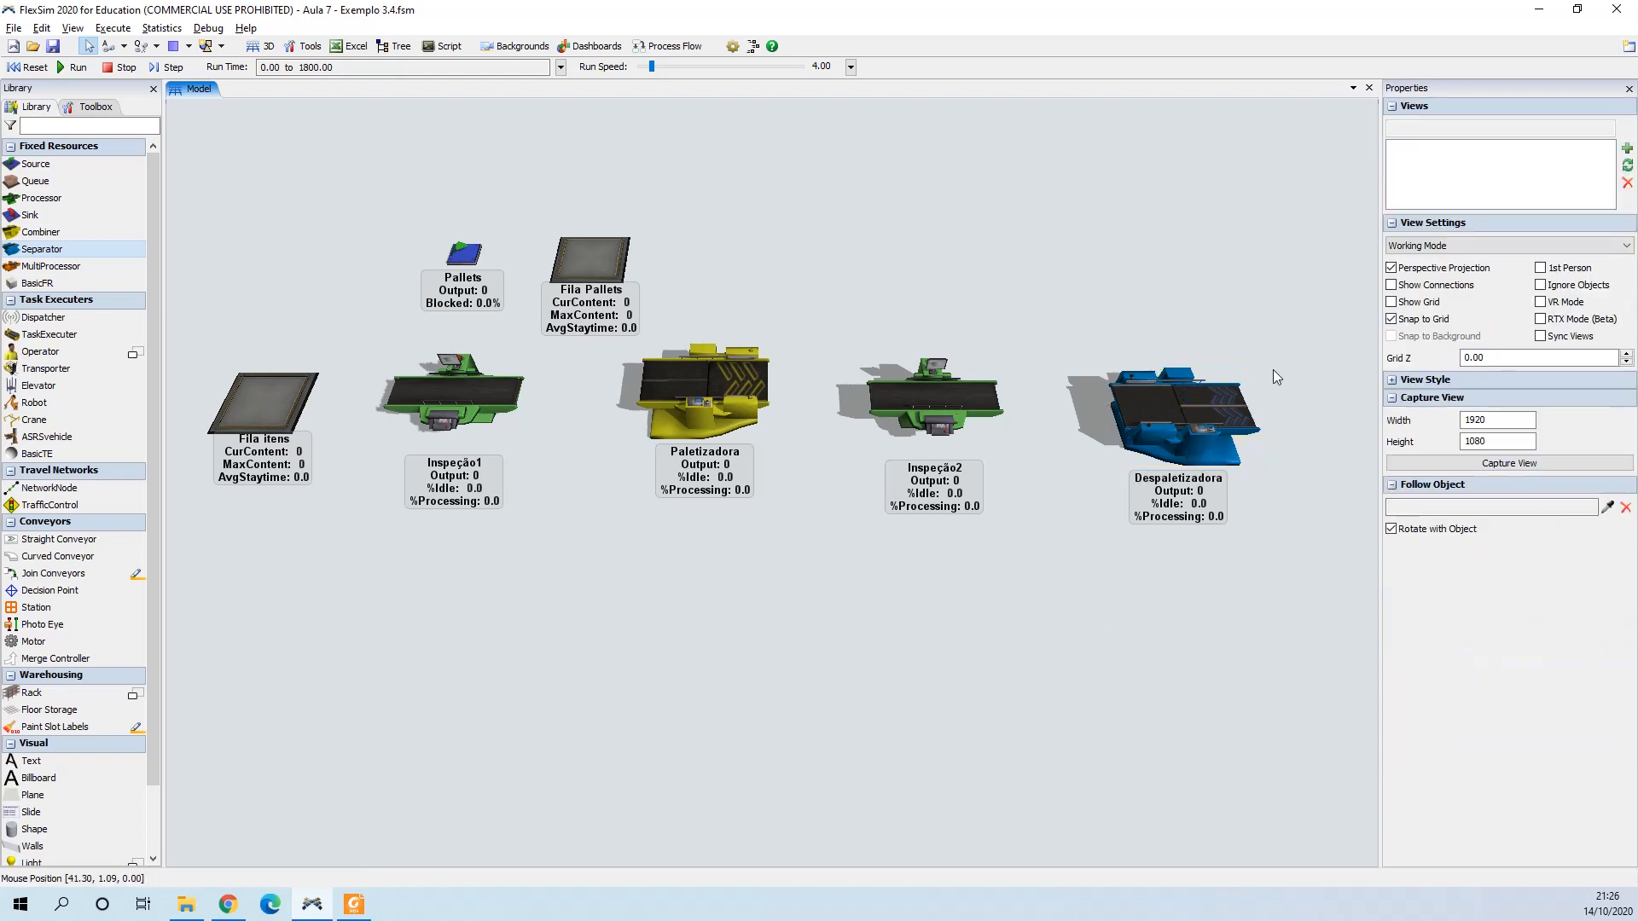
Step: Turn on the display of port connections in the model's 3D view
{"action": "left_click", "coordinate": [1392, 380]}
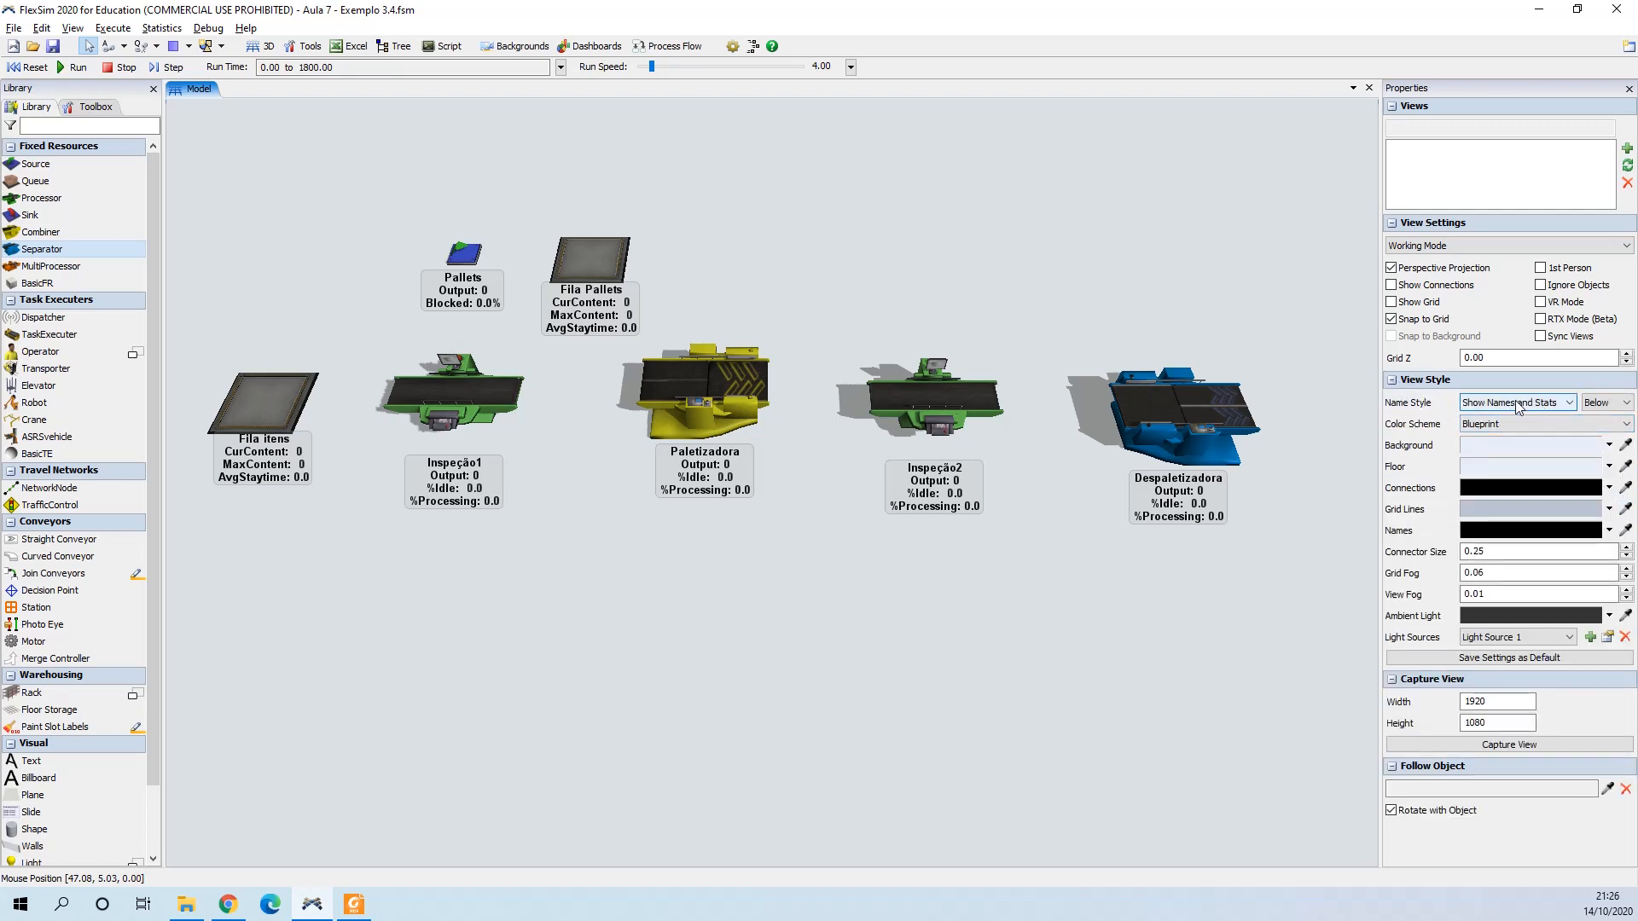
{"action": "left_click", "coordinate": [1391, 286]}
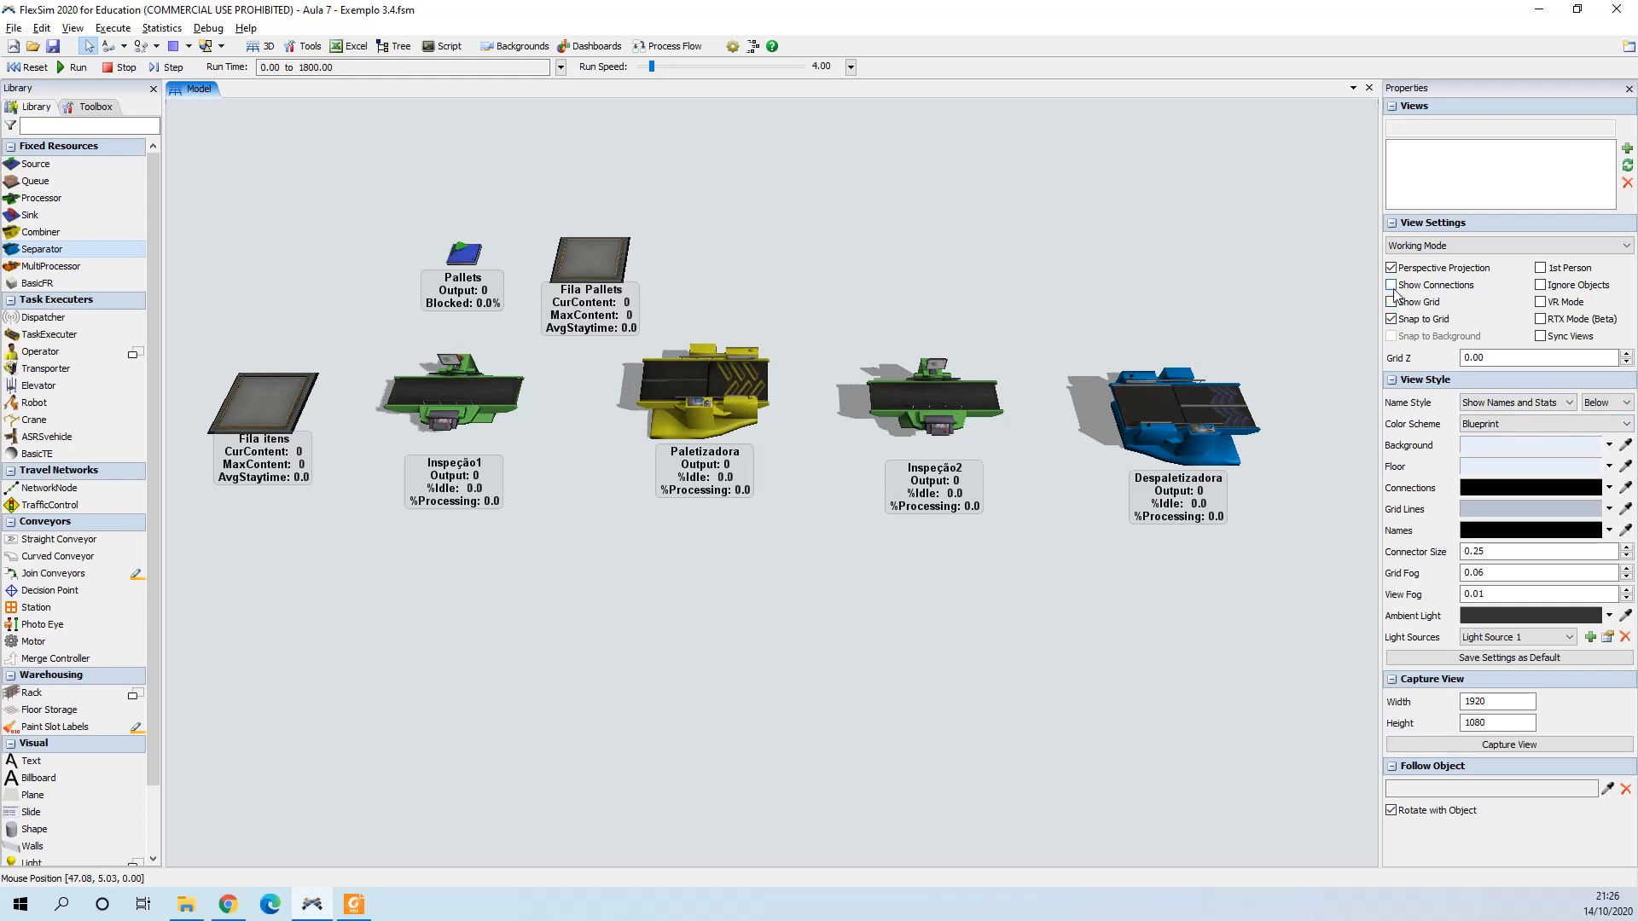
{"action": "left_click_drag", "start_coordinate": [1032, 592], "coordinate": [1097, 602]}
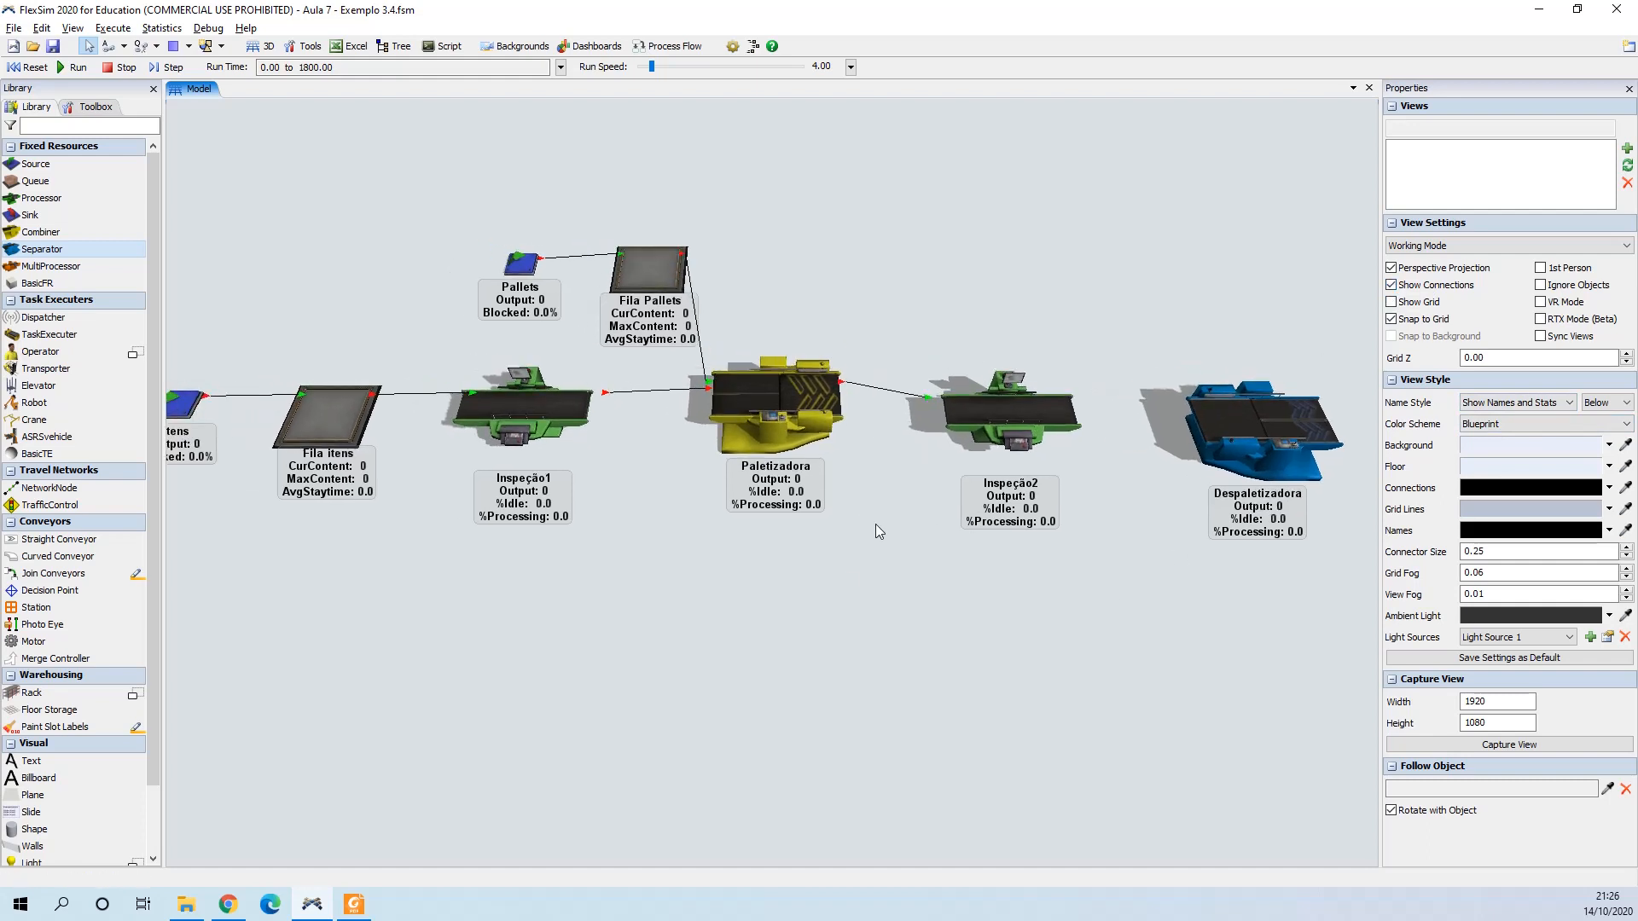
Step: Connect the output of Inspeção2 to the input of Despaletizadora
{"action": "left_click_drag", "start_coordinate": [981, 597], "coordinate": [938, 594]}
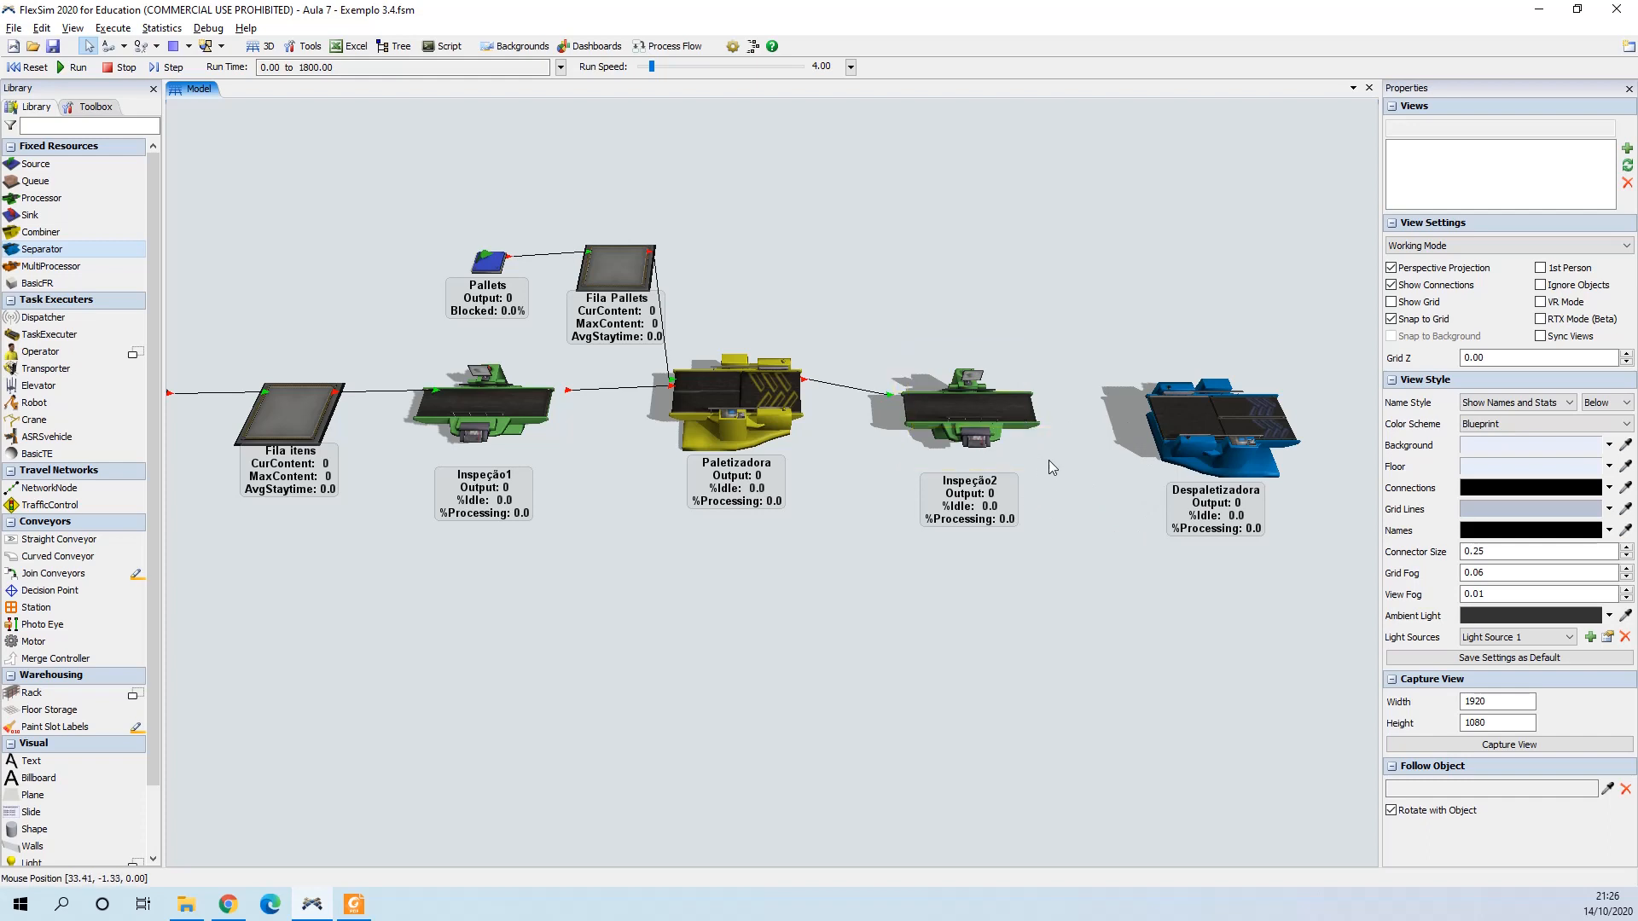
{"action": "left_click_drag", "start_coordinate": [1069, 540], "coordinate": [1011, 551]}
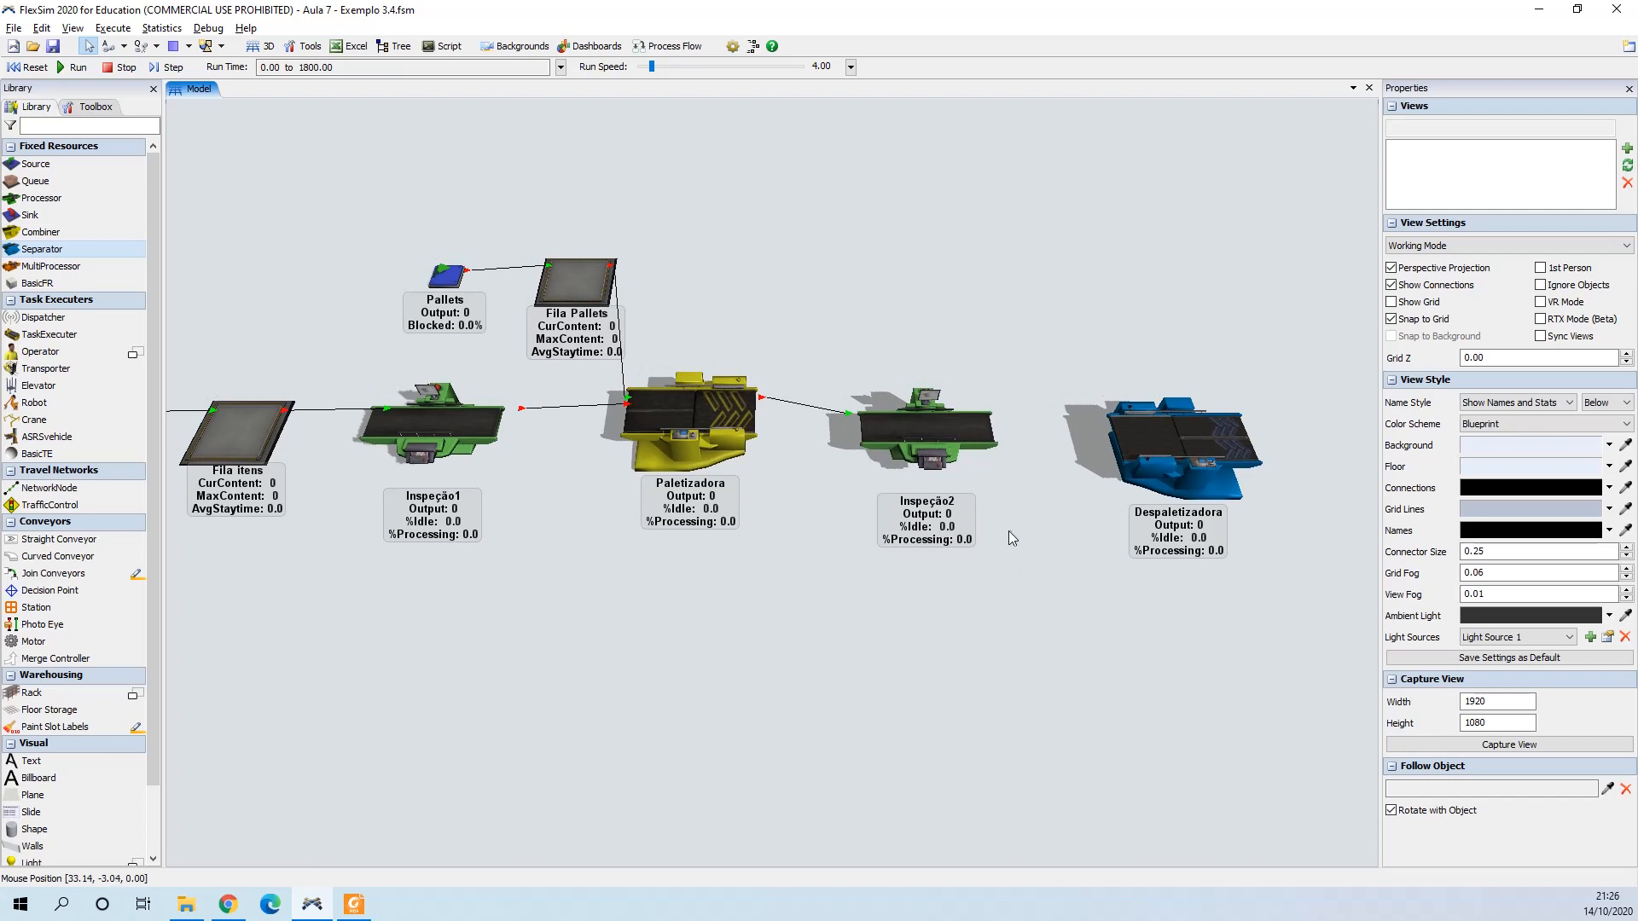
{"action": "left_click_drag", "start_coordinate": [938, 433], "coordinate": [1152, 449]}
{"action": "left_click_drag", "start_coordinate": [1040, 592], "coordinate": [984, 561]}
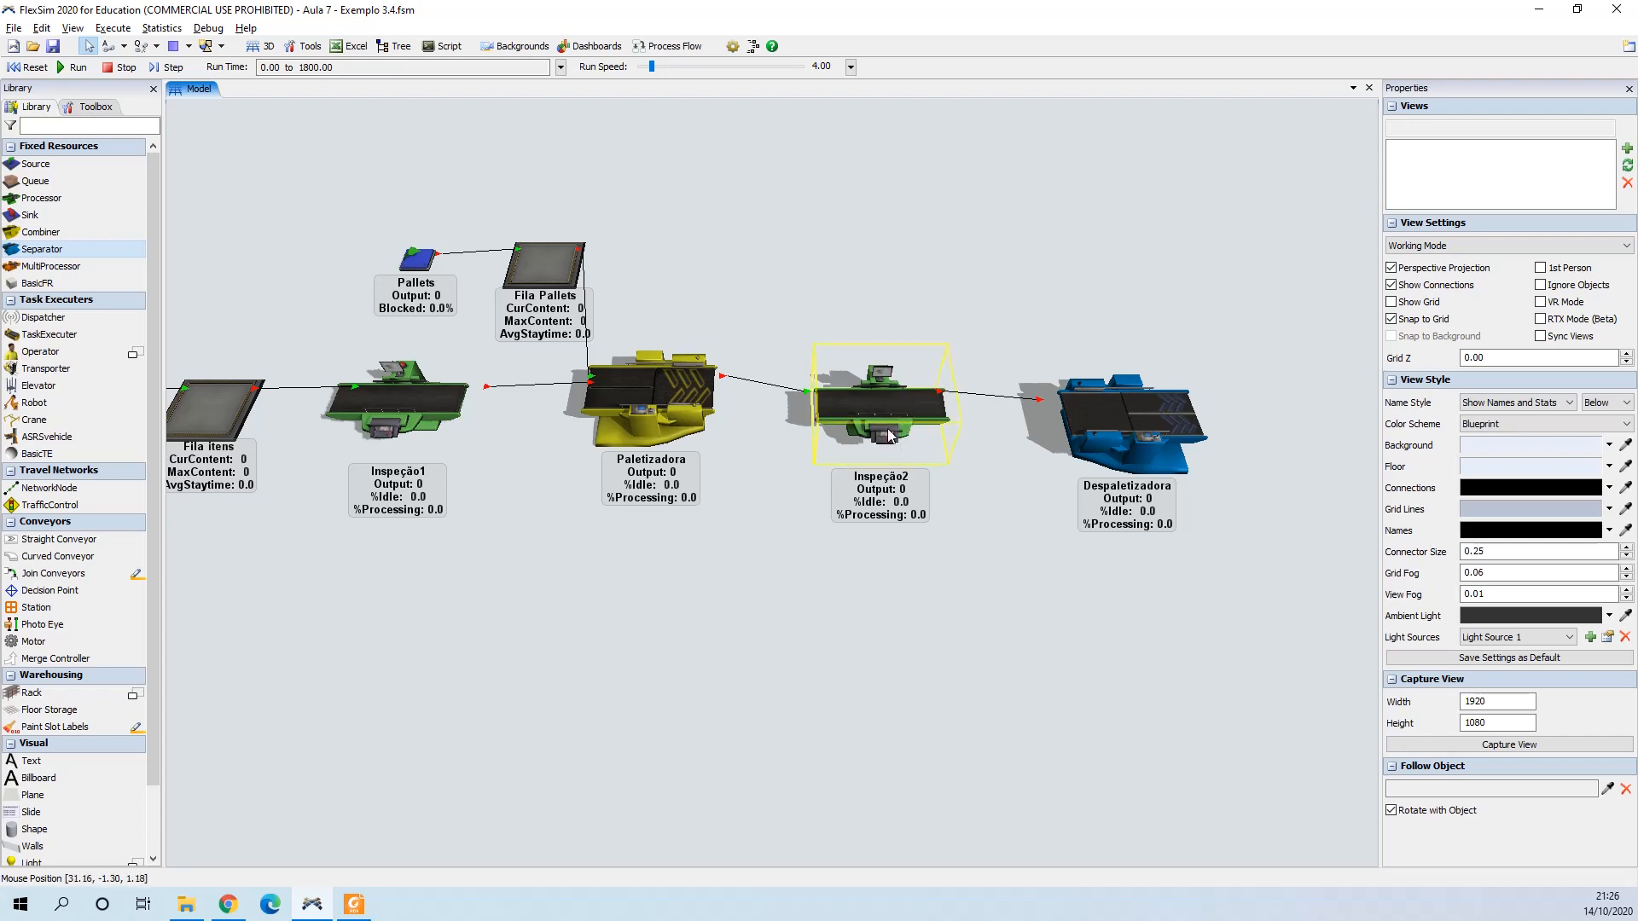
Step: Add two Queue objects beyond Despaletizadora, one above and one below its line
{"action": "left_click_drag", "start_coordinate": [1009, 573], "coordinate": [860, 570]}
{"action": "scroll", "coordinate": [916, 564], "scroll_direction": "down", "scroll_amount": 3}
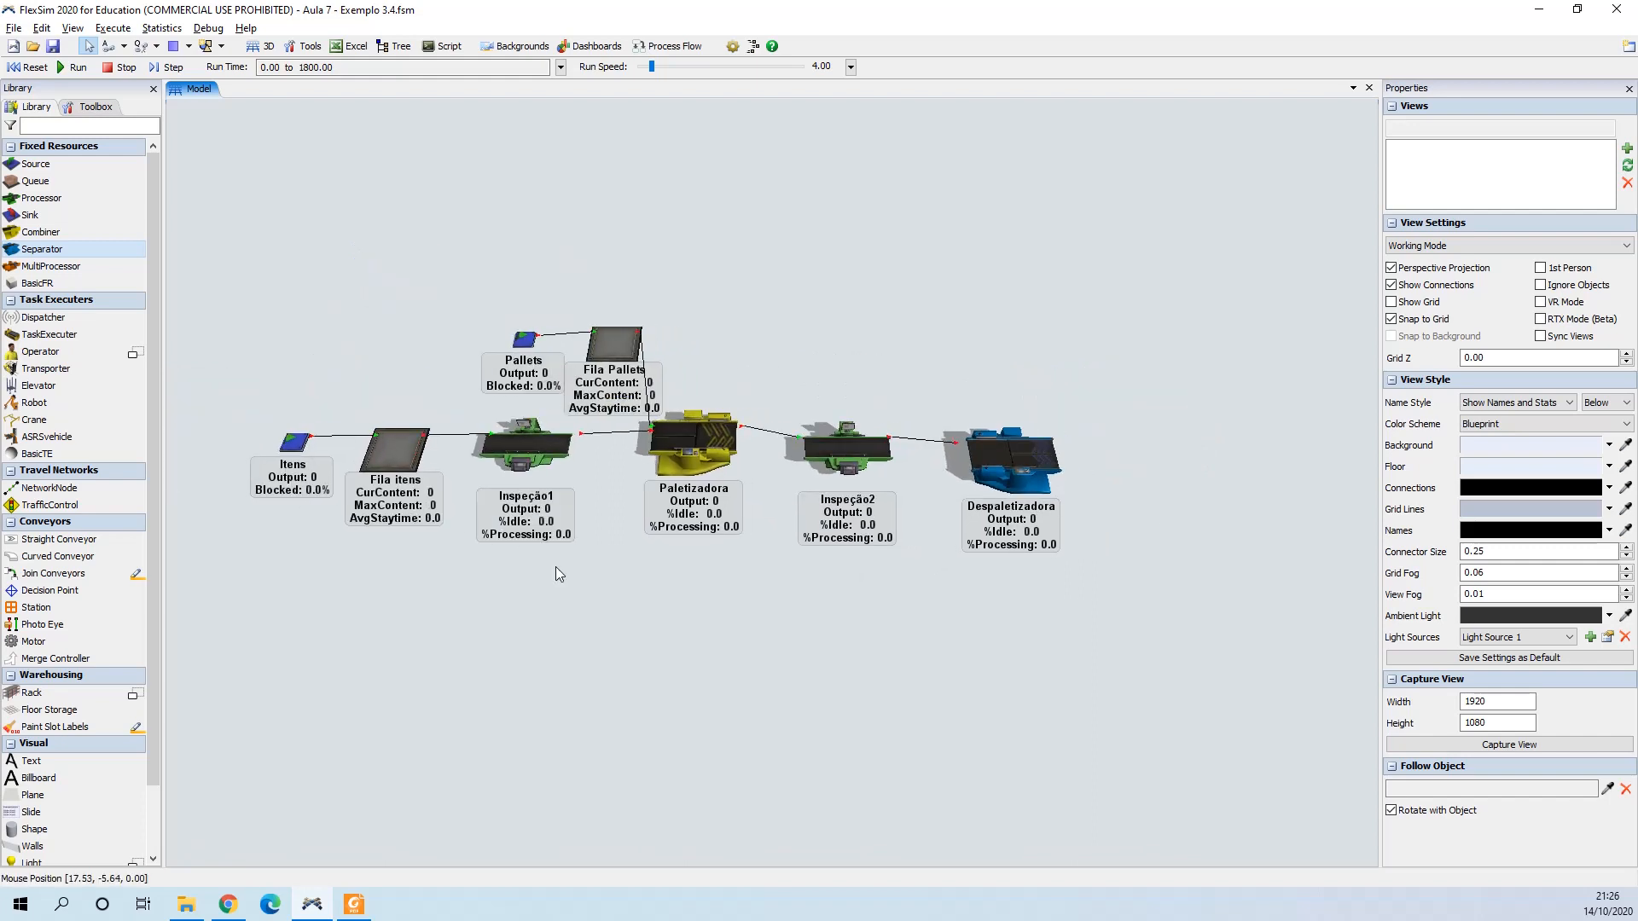
{"action": "scroll", "coordinate": [520, 587], "scroll_direction": "up", "scroll_amount": 2}
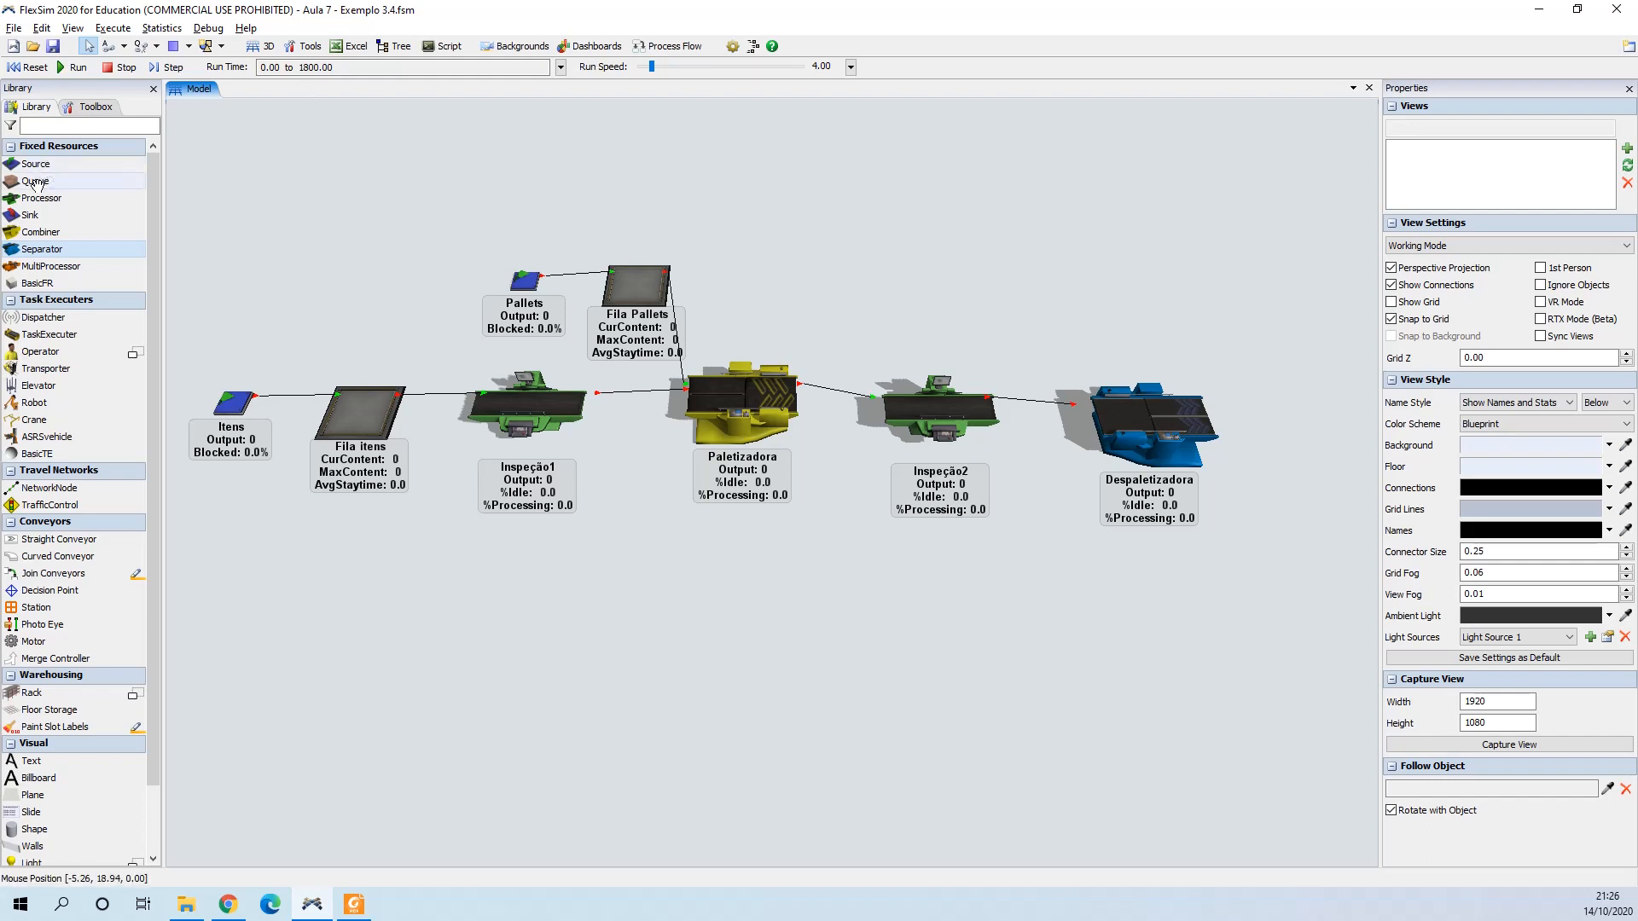
{"action": "left_click_drag", "start_coordinate": [33, 183], "coordinate": [1264, 346]}
{"action": "left_click", "coordinate": [1135, 351]}
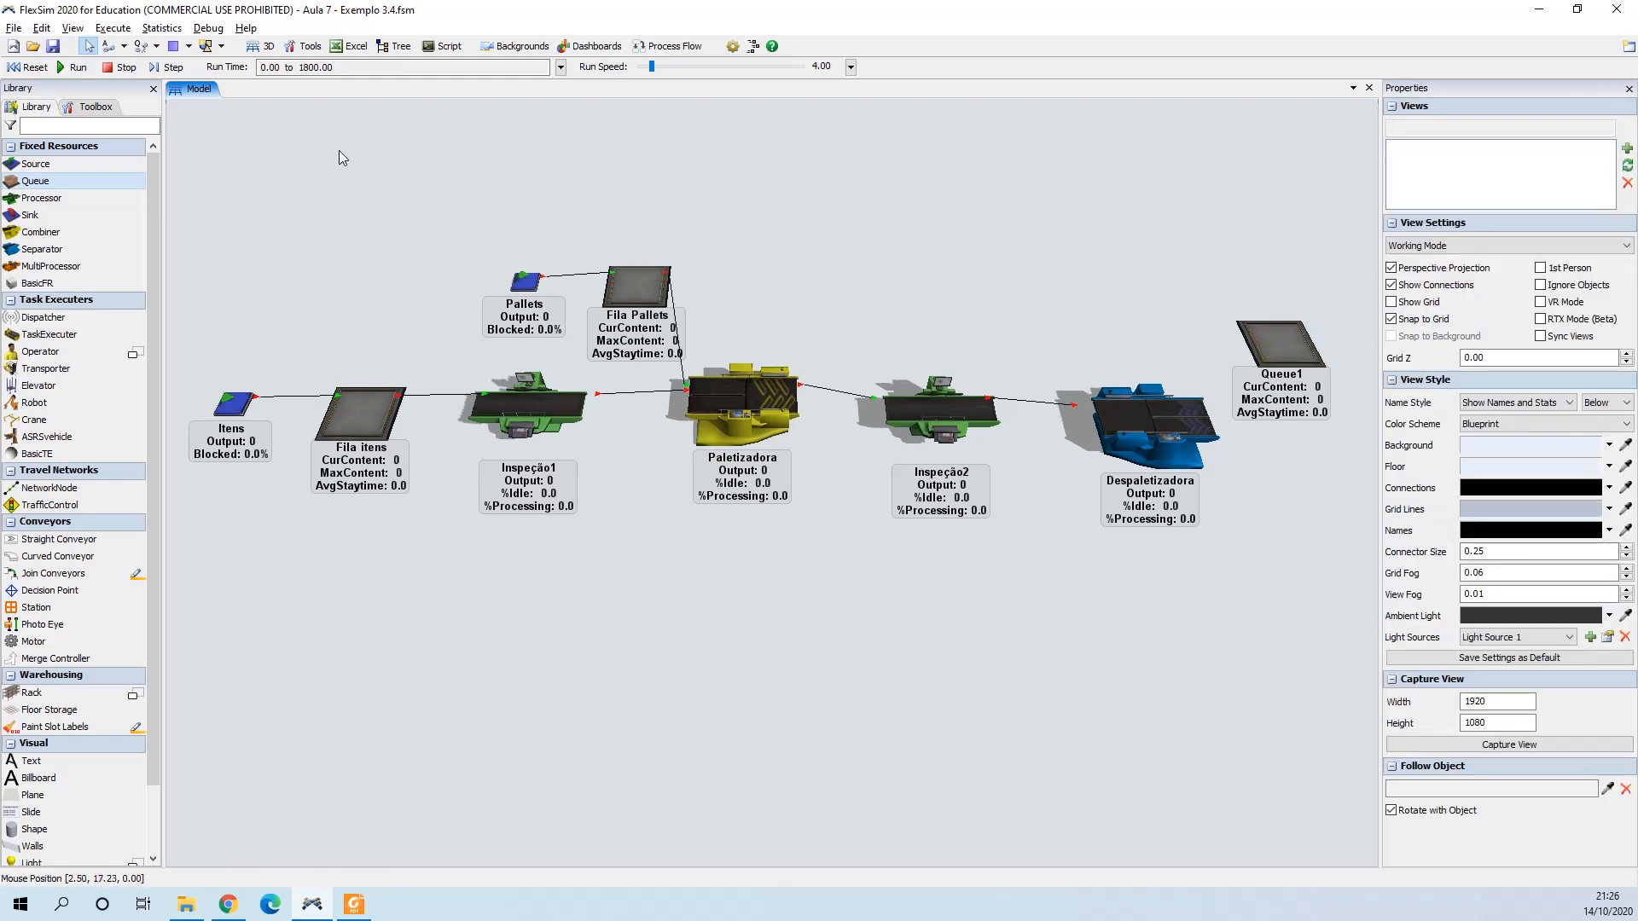
{"action": "left_click", "coordinate": [1317, 514]}
{"action": "left_click_drag", "start_coordinate": [1317, 515], "coordinate": [1312, 491]}
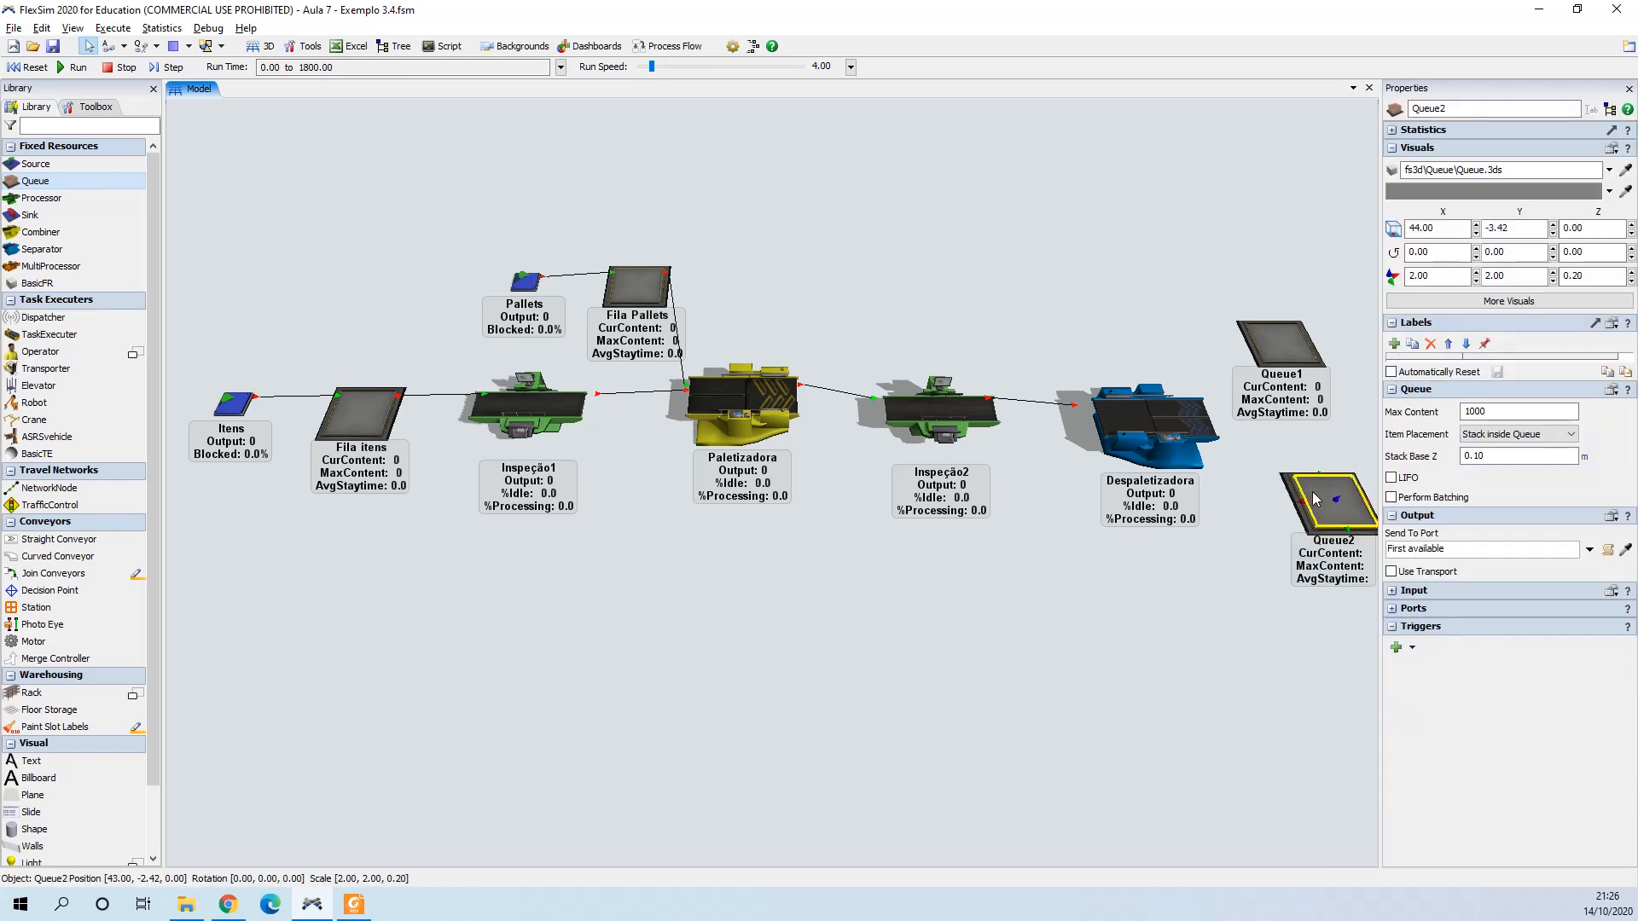
{"action": "left_click_drag", "start_coordinate": [1291, 341], "coordinate": [1273, 341]}
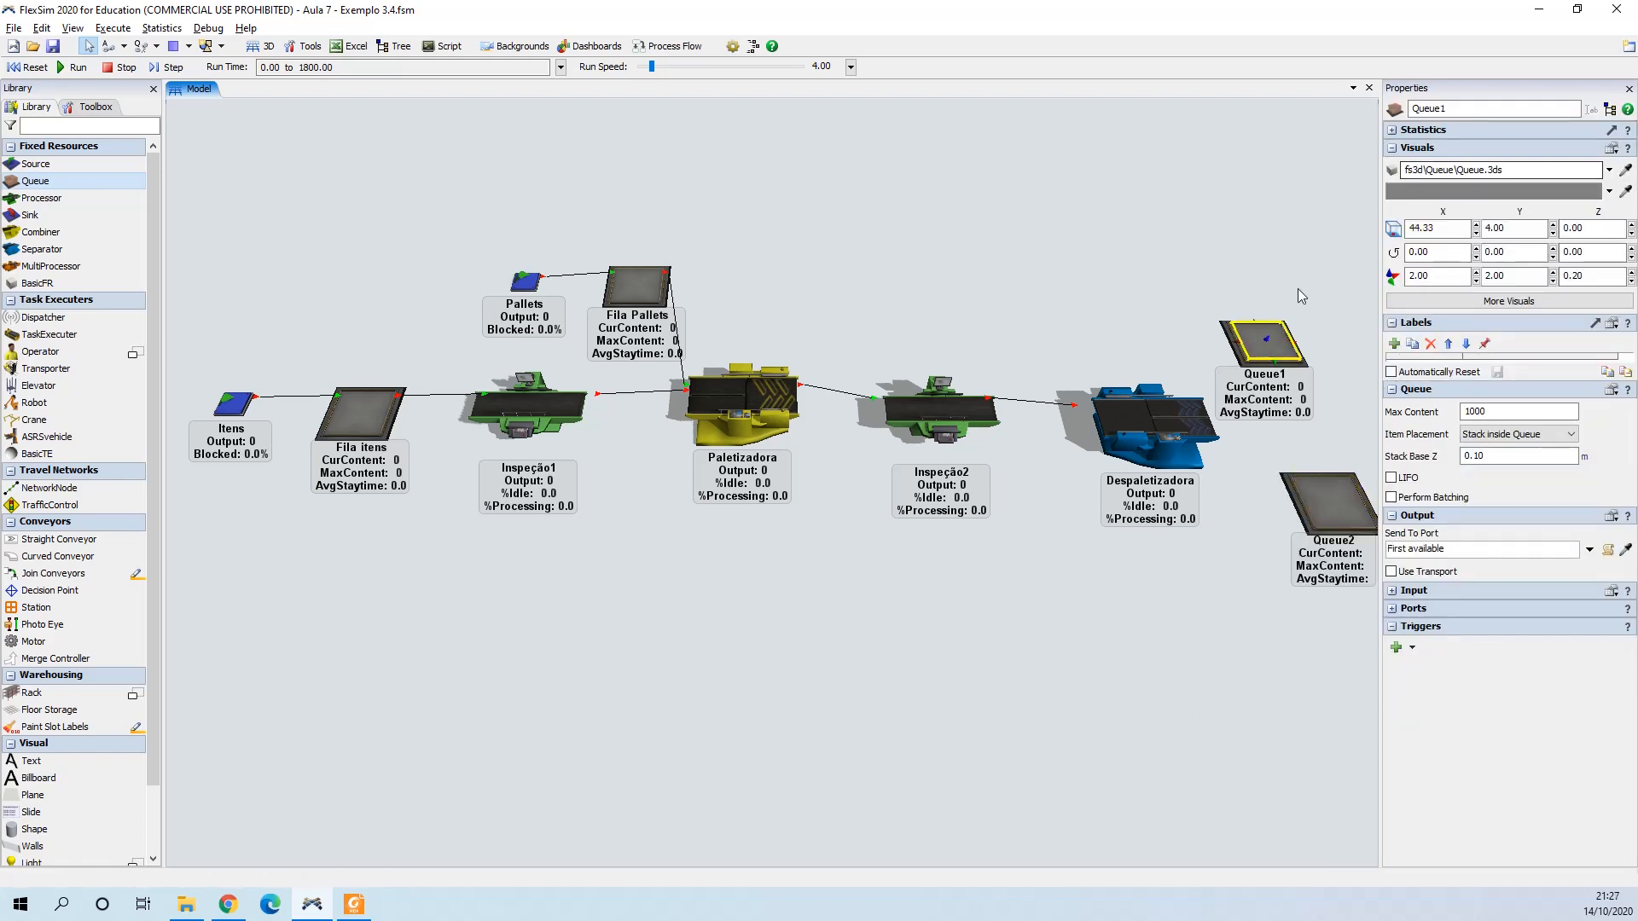
Step: Name the upper new queue "Saída pallets" and the lower one "Saída itens"
{"action": "left_click_drag", "start_coordinate": [1551, 112], "coordinate": [1398, 110]}
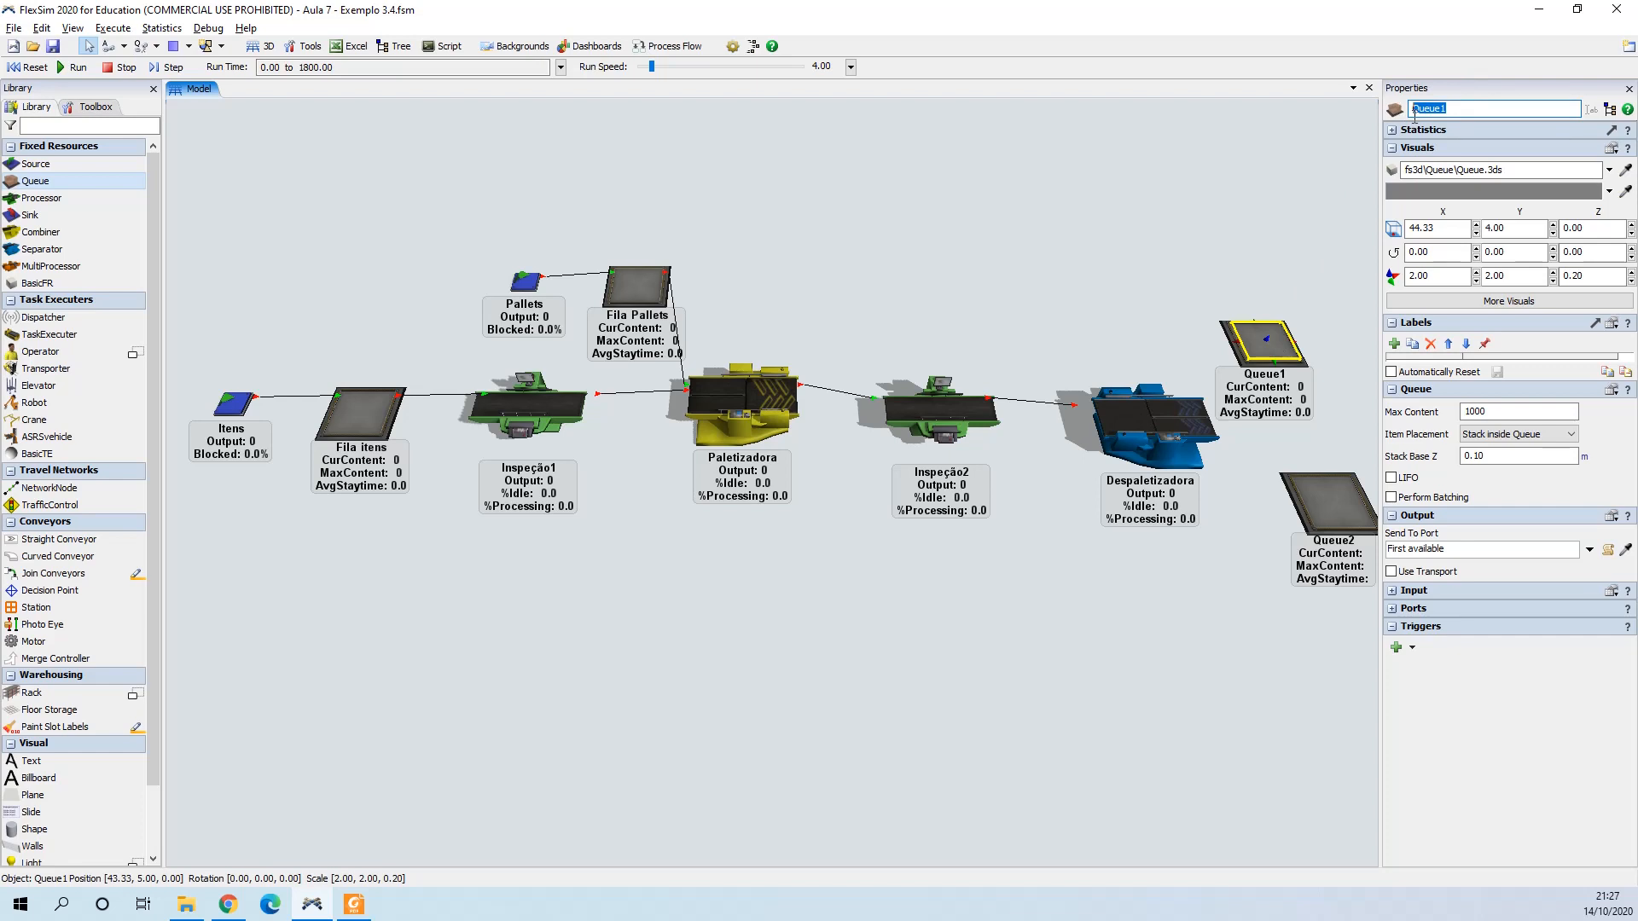
{"action": "type", "text": "Saída pallets"}
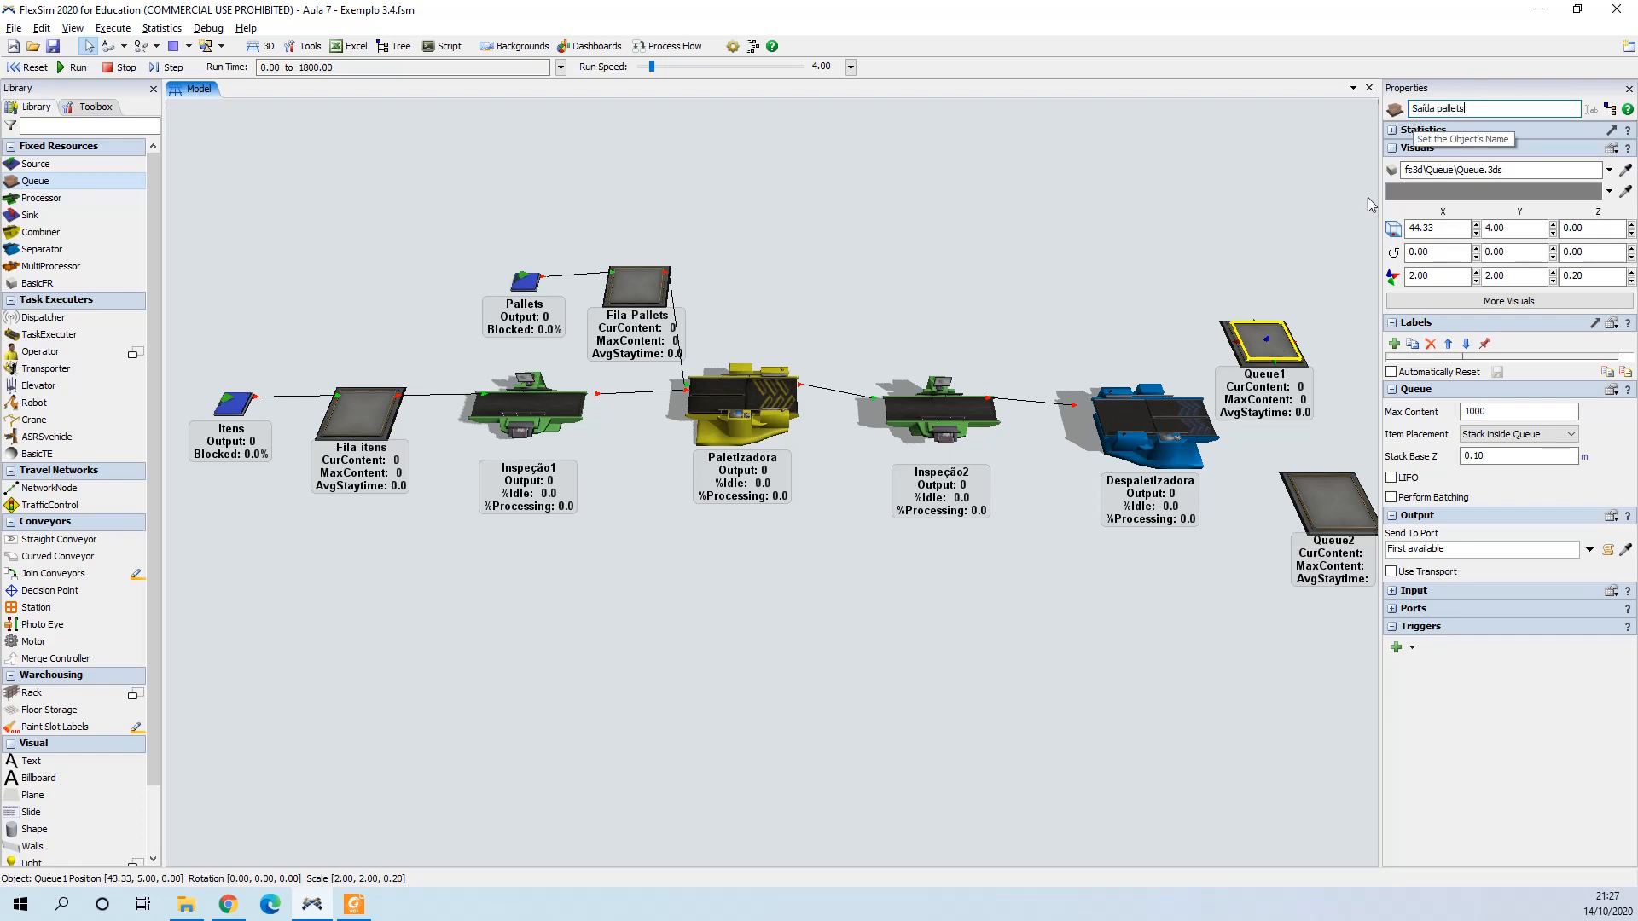
{"action": "left_click", "coordinate": [1329, 500]}
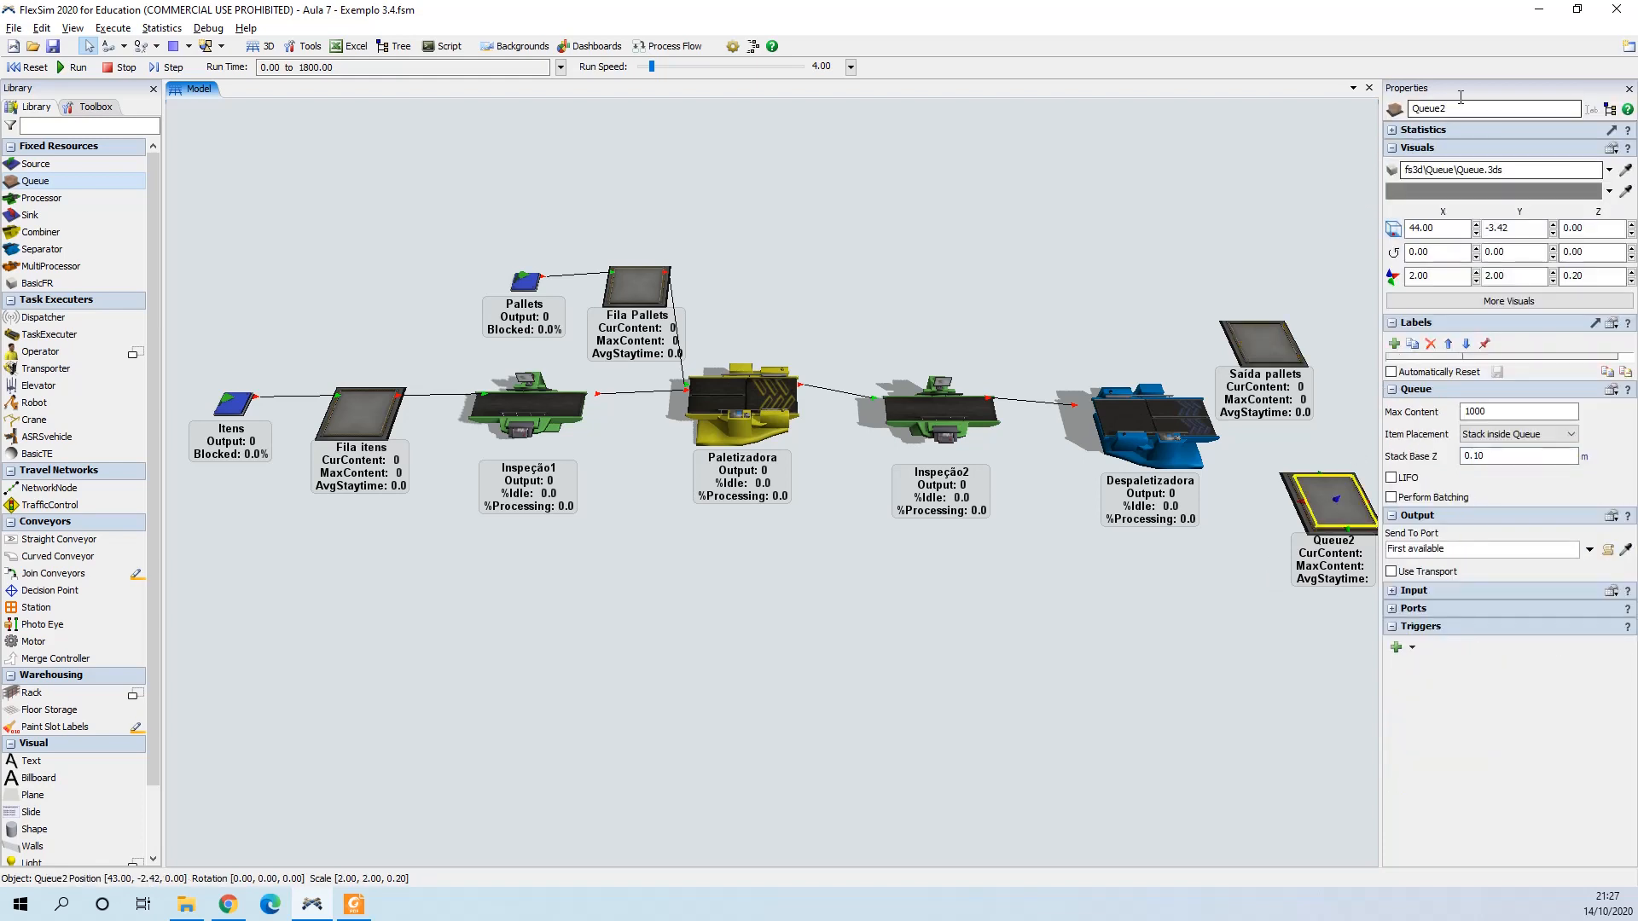
{"action": "left_click_drag", "start_coordinate": [1464, 109], "coordinate": [1405, 109]}
{"action": "type", "text": "Sa"}
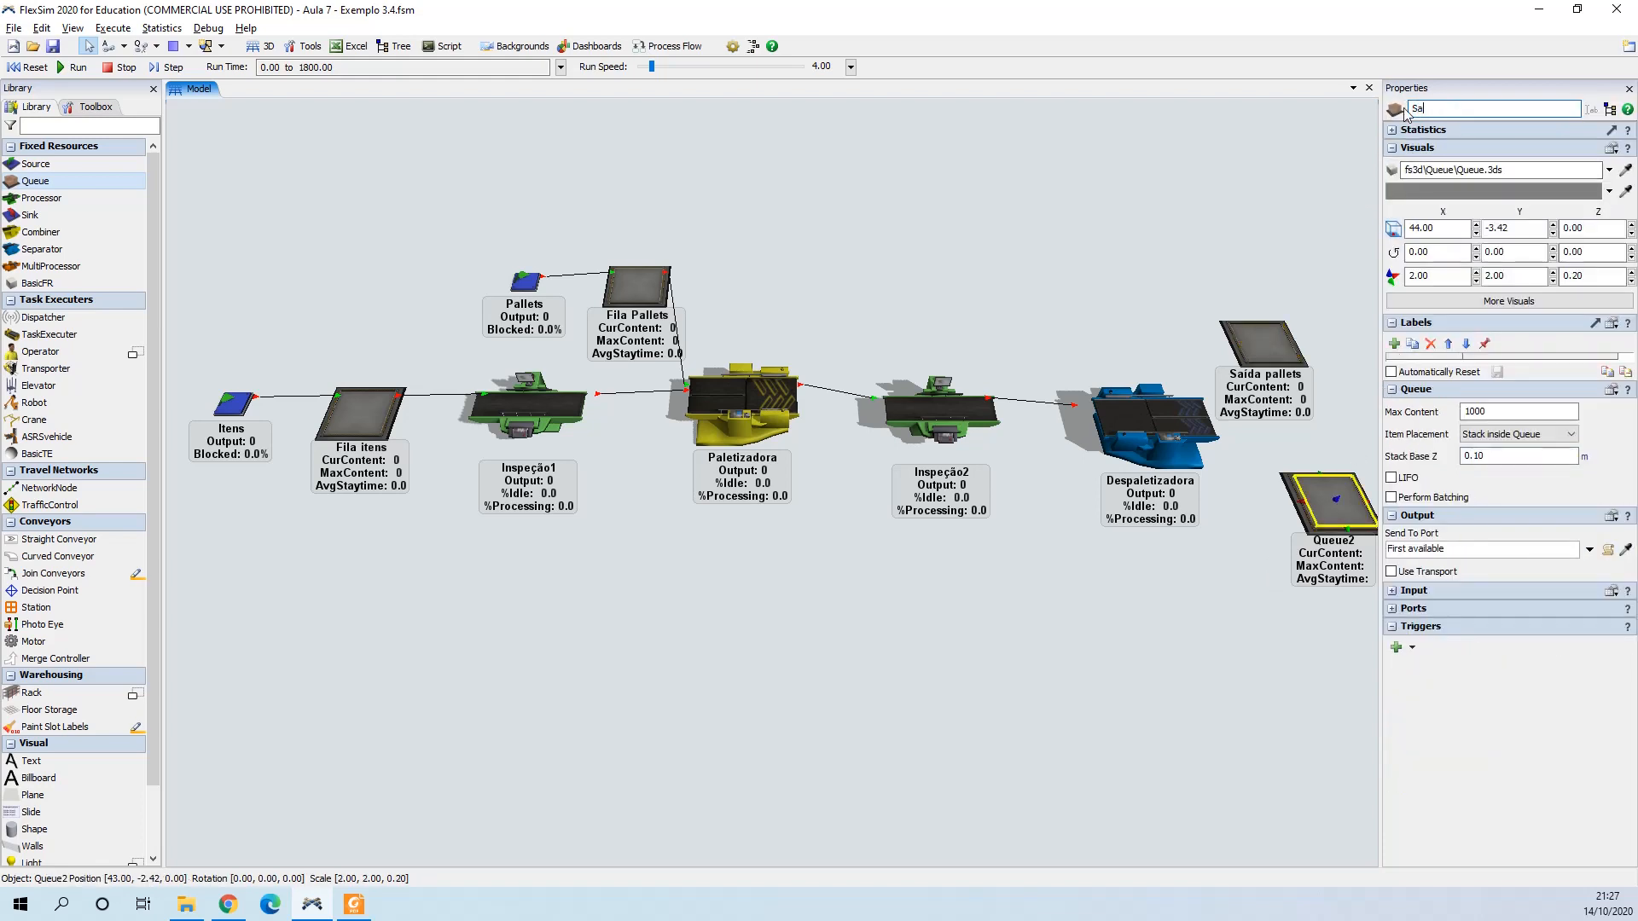
{"action": "type", "text": "ída itens"}
{"action": "left_click", "coordinate": [1003, 399]}
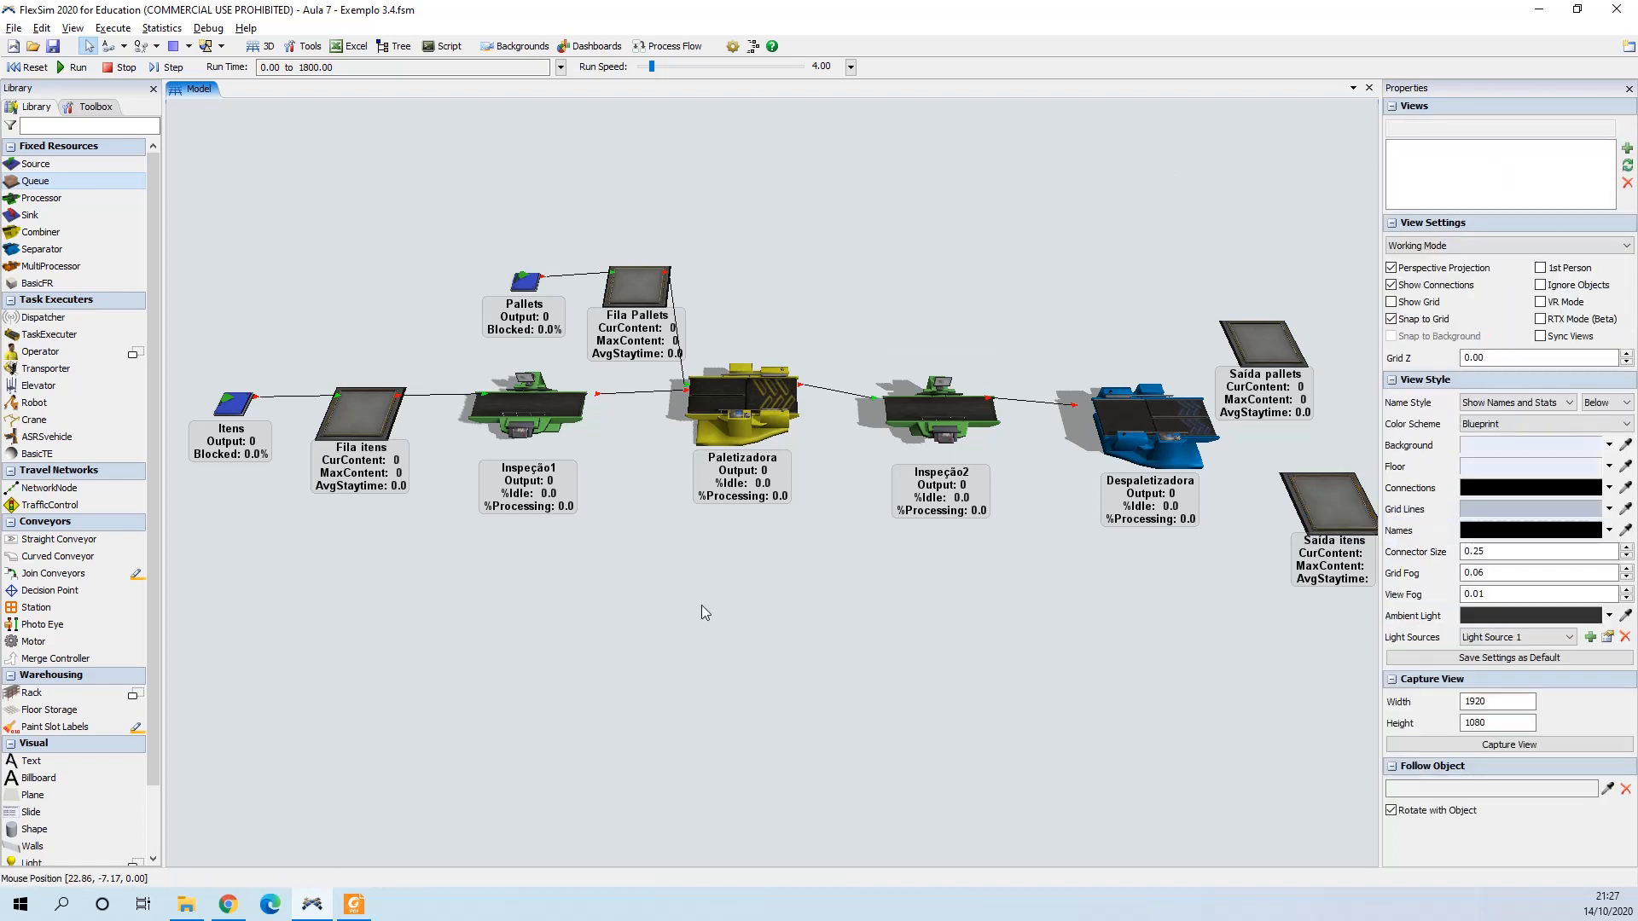
Step: Review the Paletizadora's combine mode, component quantity and processing time settings
{"action": "left_click_drag", "start_coordinate": [701, 606], "coordinate": [696, 601]}
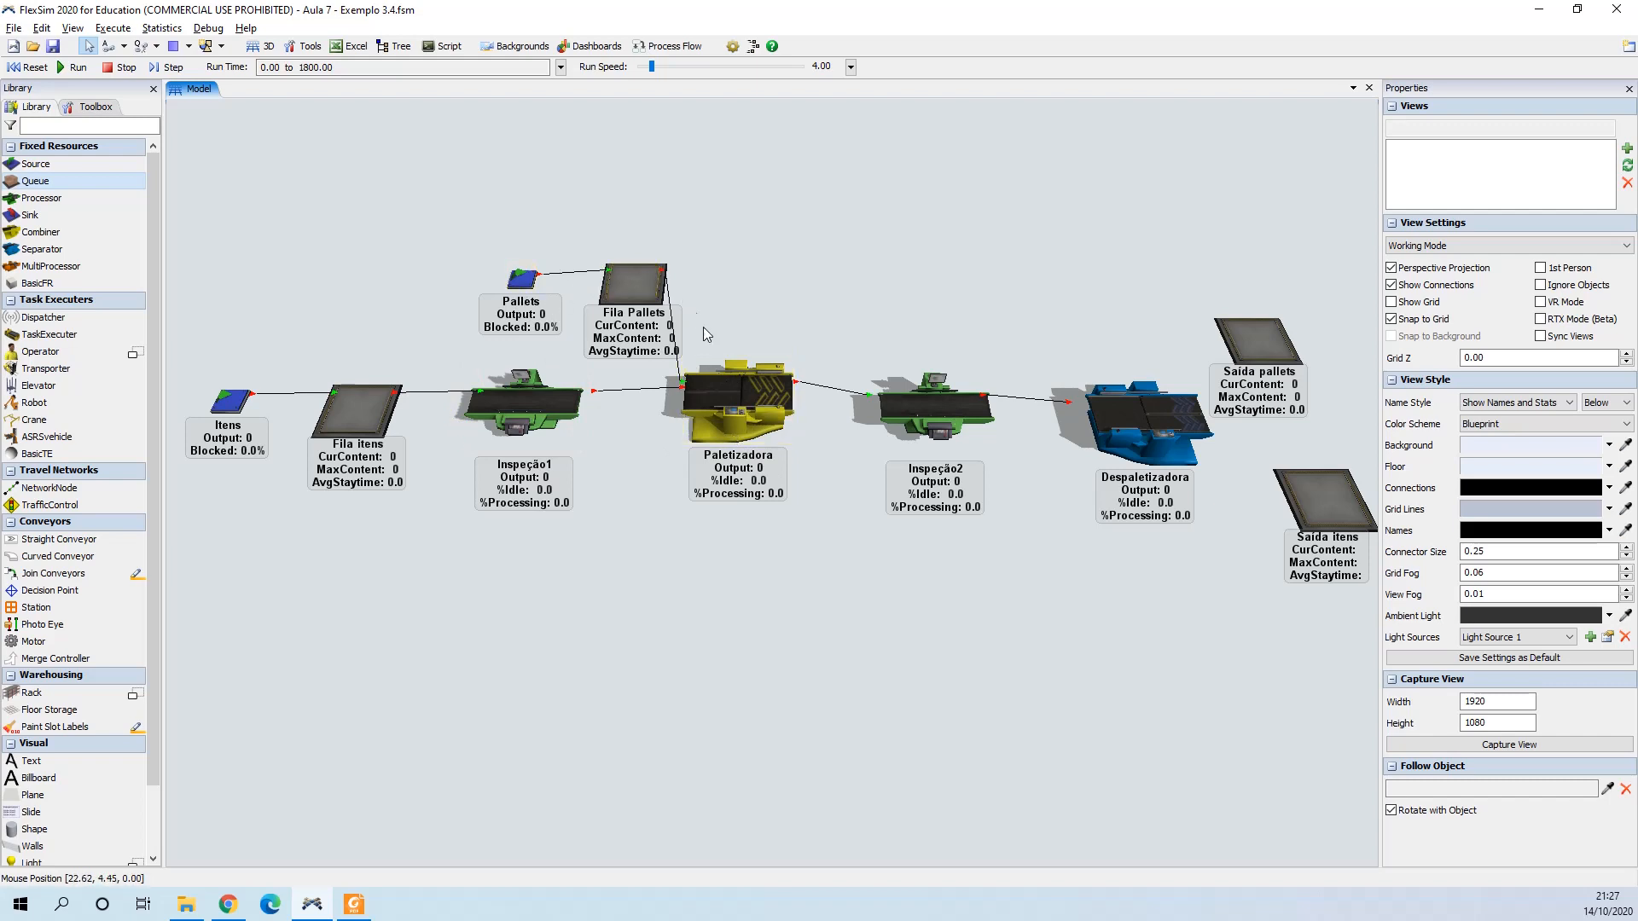
{"action": "left_click", "coordinate": [719, 394]}
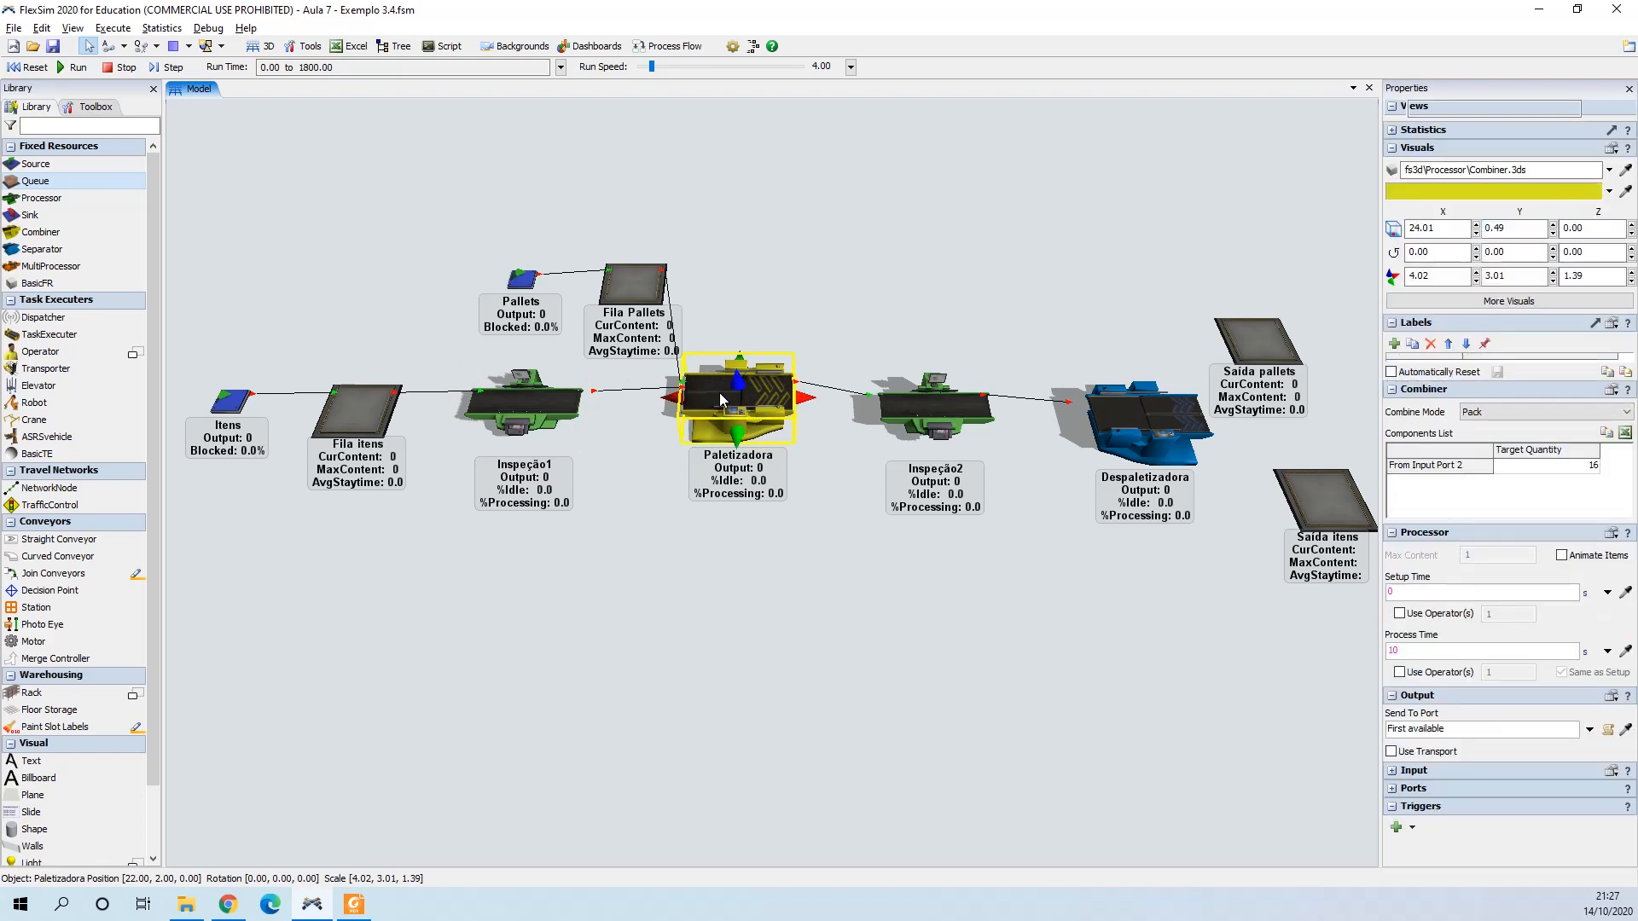
{"action": "double_click", "coordinate": [720, 392]}
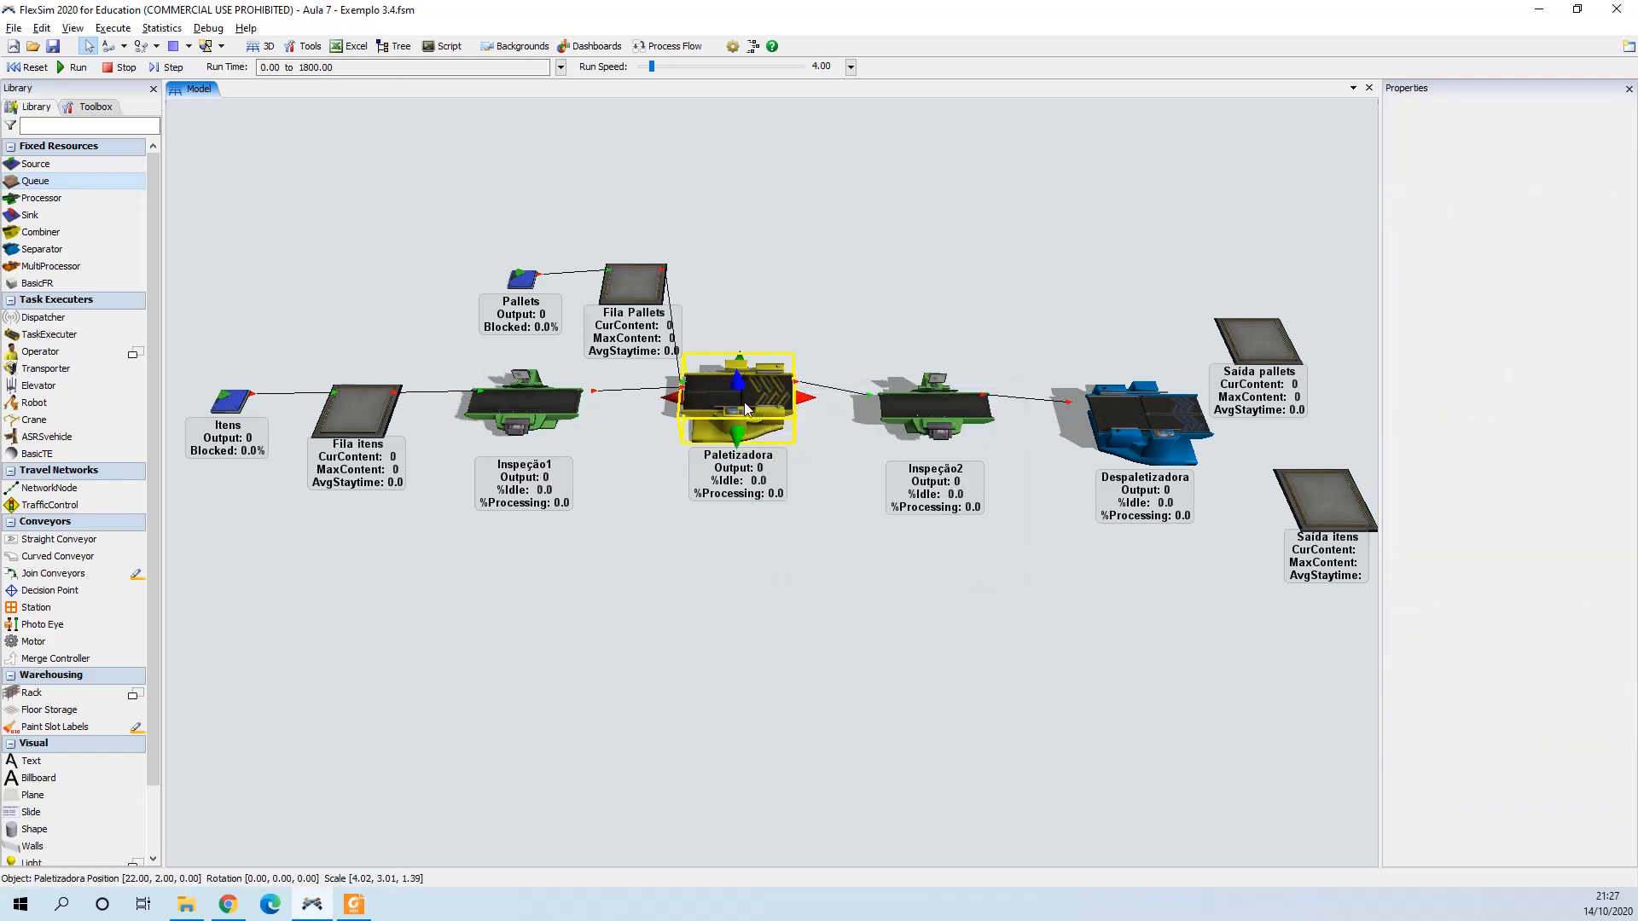
{"action": "double_click", "coordinate": [724, 401]}
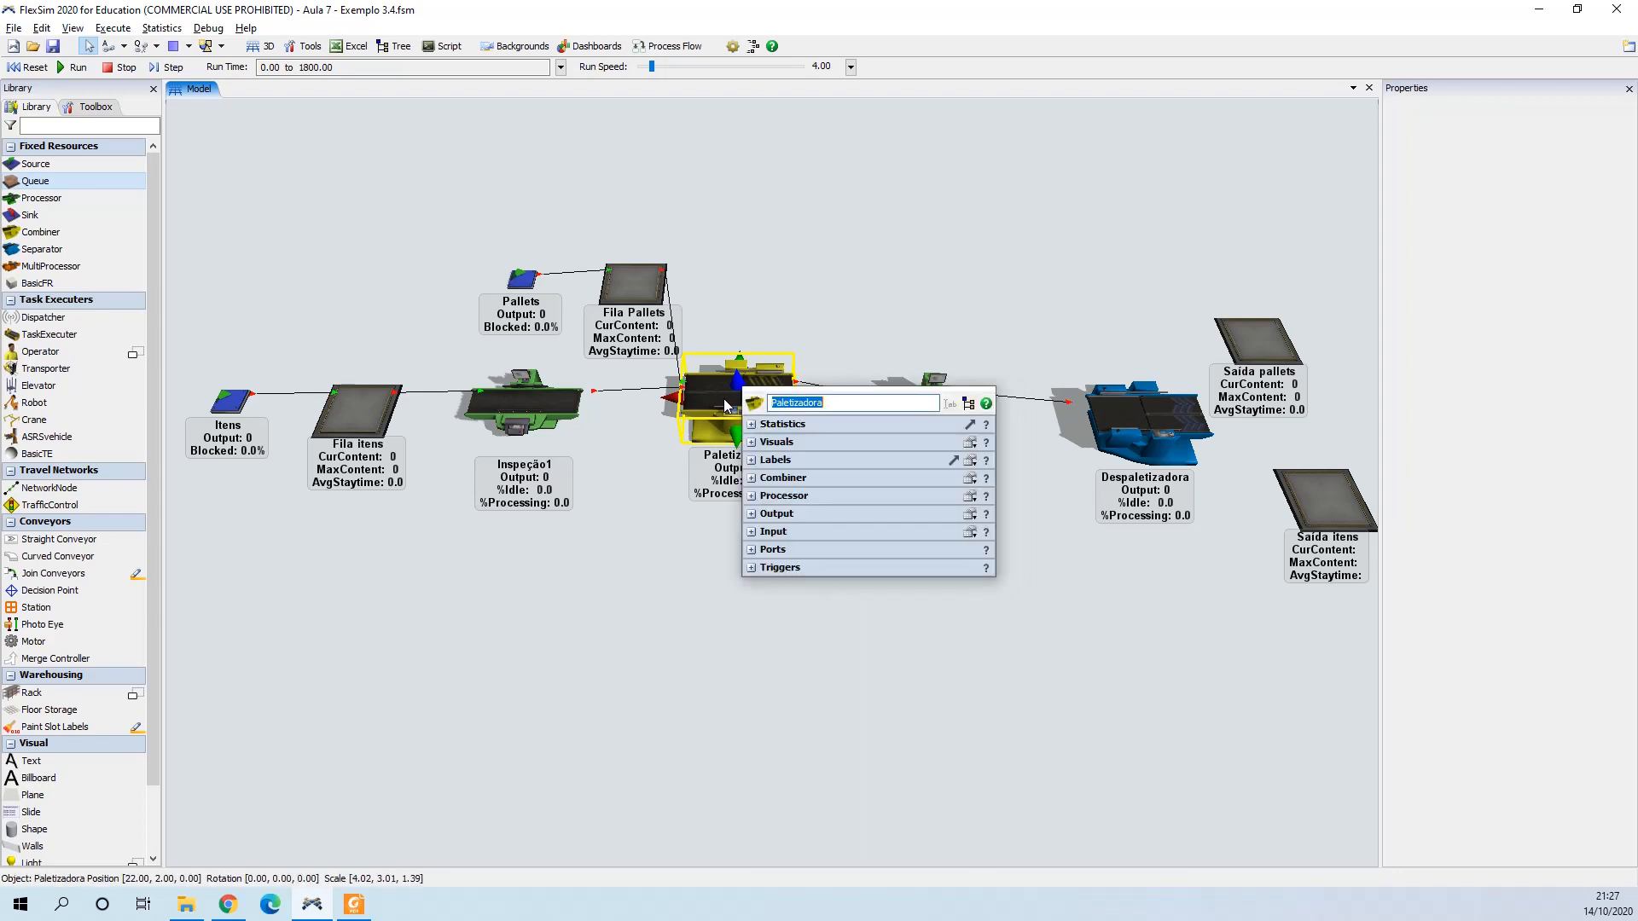
{"action": "left_click", "coordinate": [751, 477]}
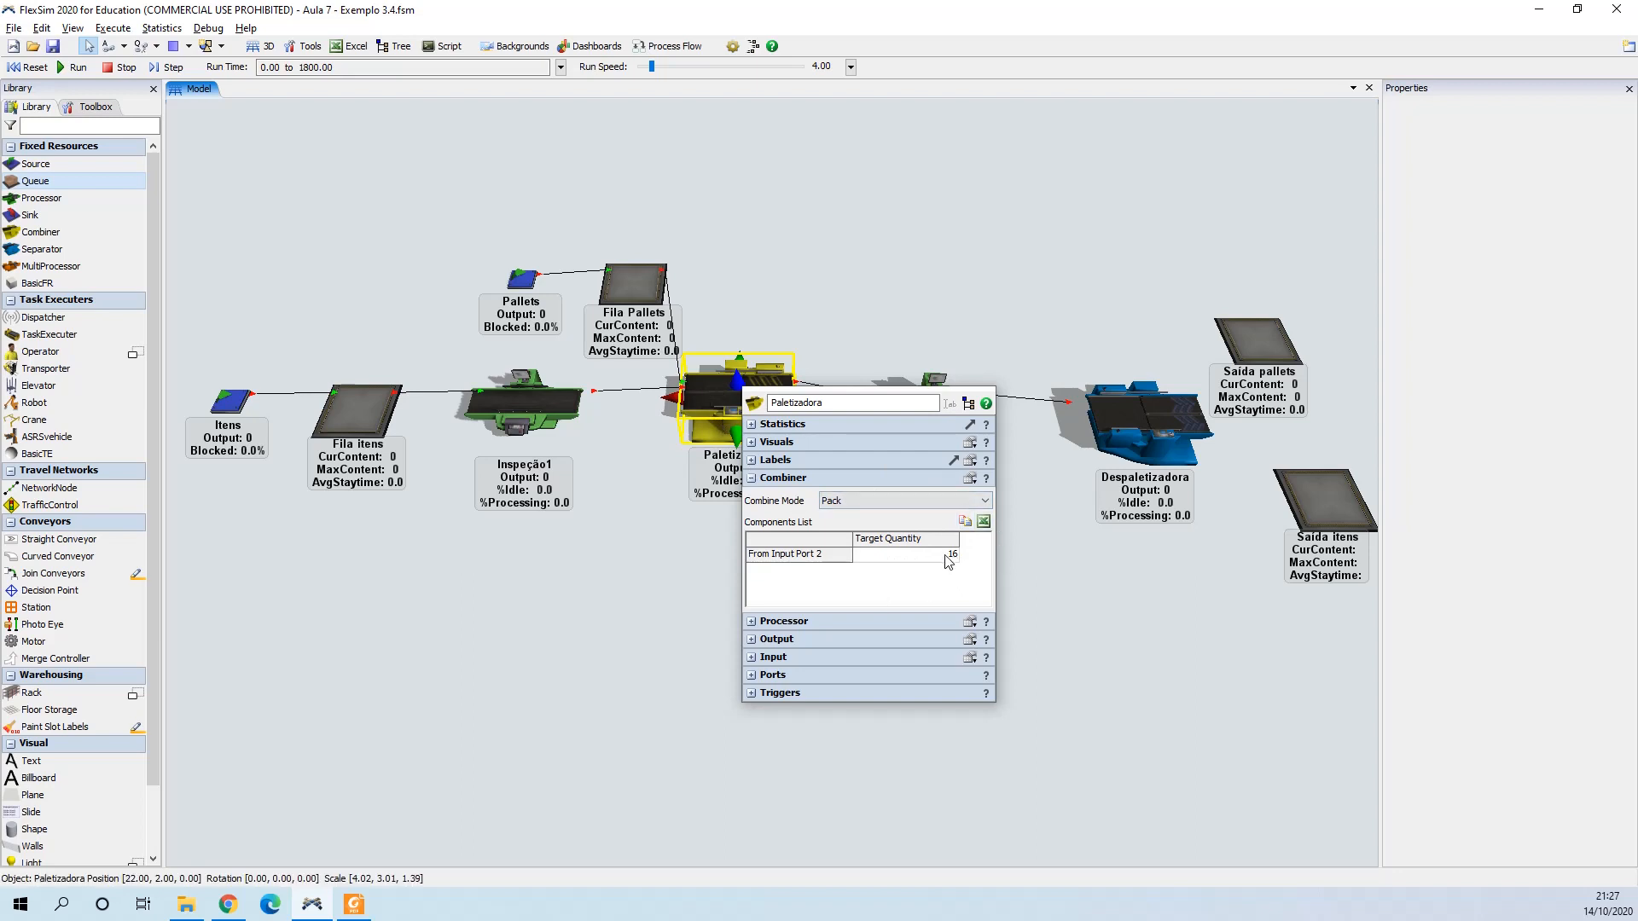
{"action": "left_click", "coordinate": [752, 478]}
{"action": "left_click", "coordinate": [753, 497]}
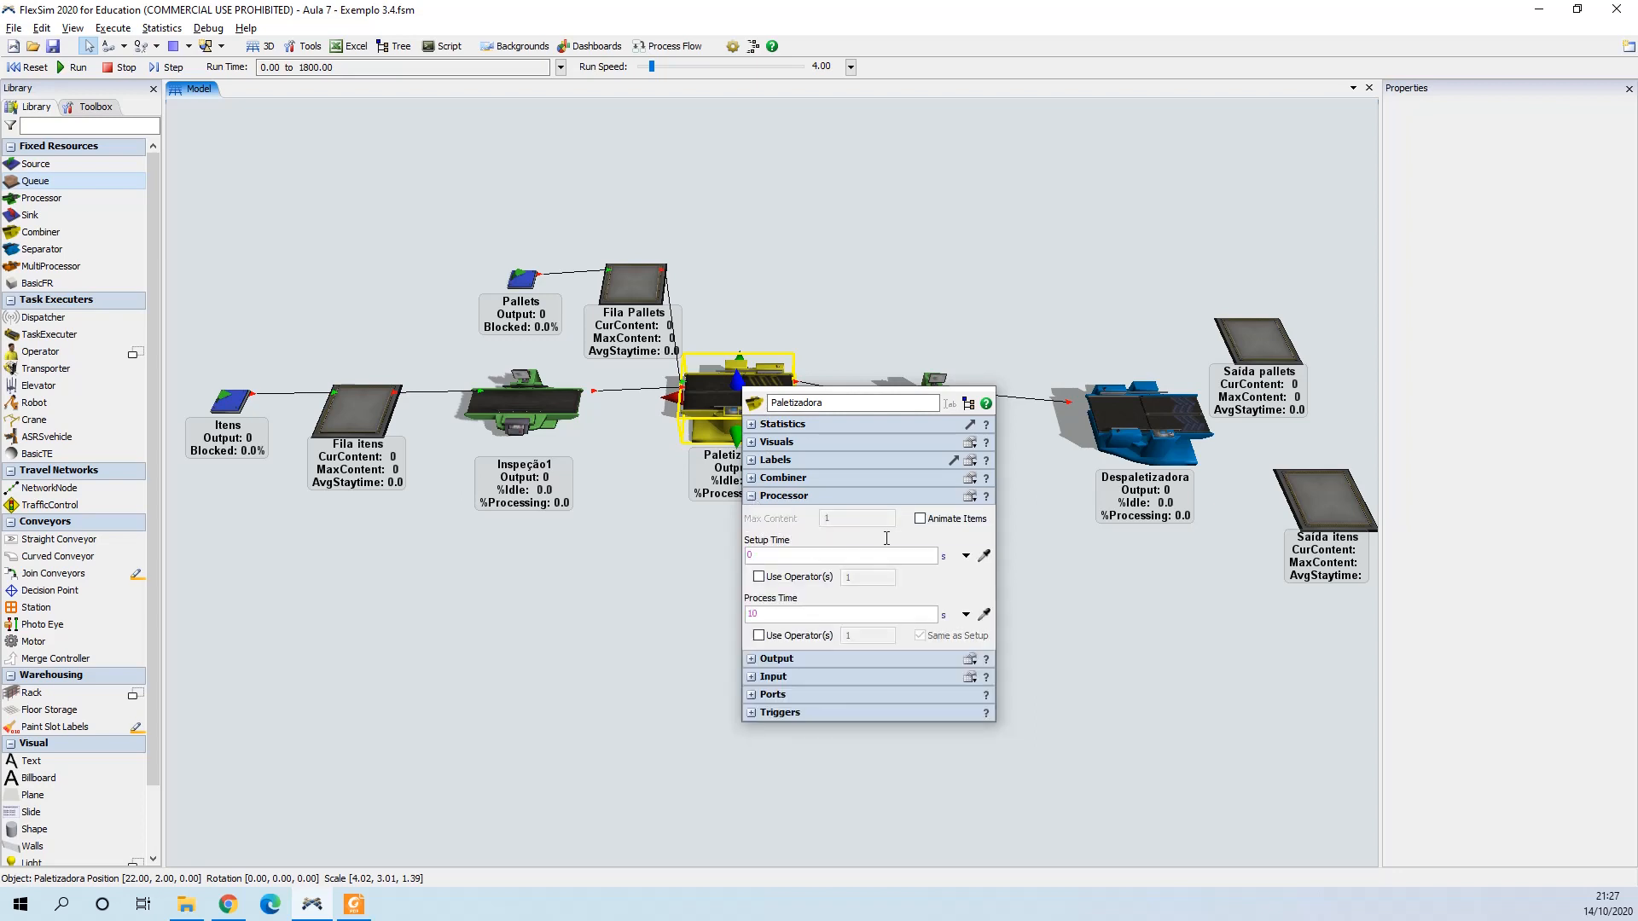
{"action": "left_click", "coordinate": [753, 496]}
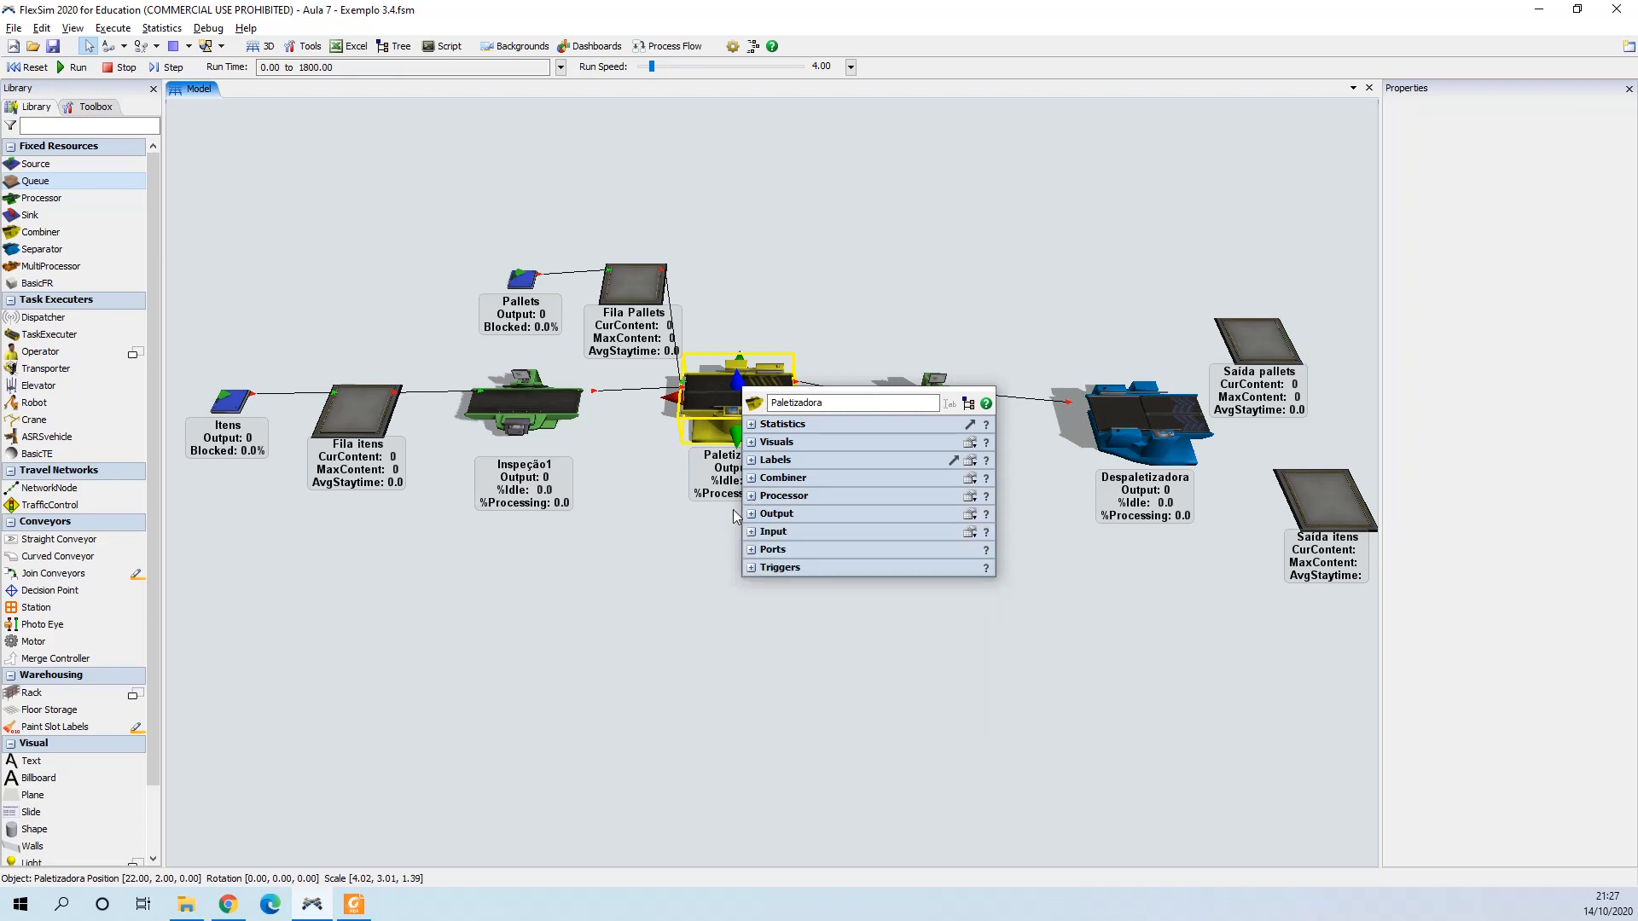
Step: Connect the output of Despaletizadora first to Saída pallets and second to Saída itens
{"action": "left_click", "coordinate": [660, 565]}
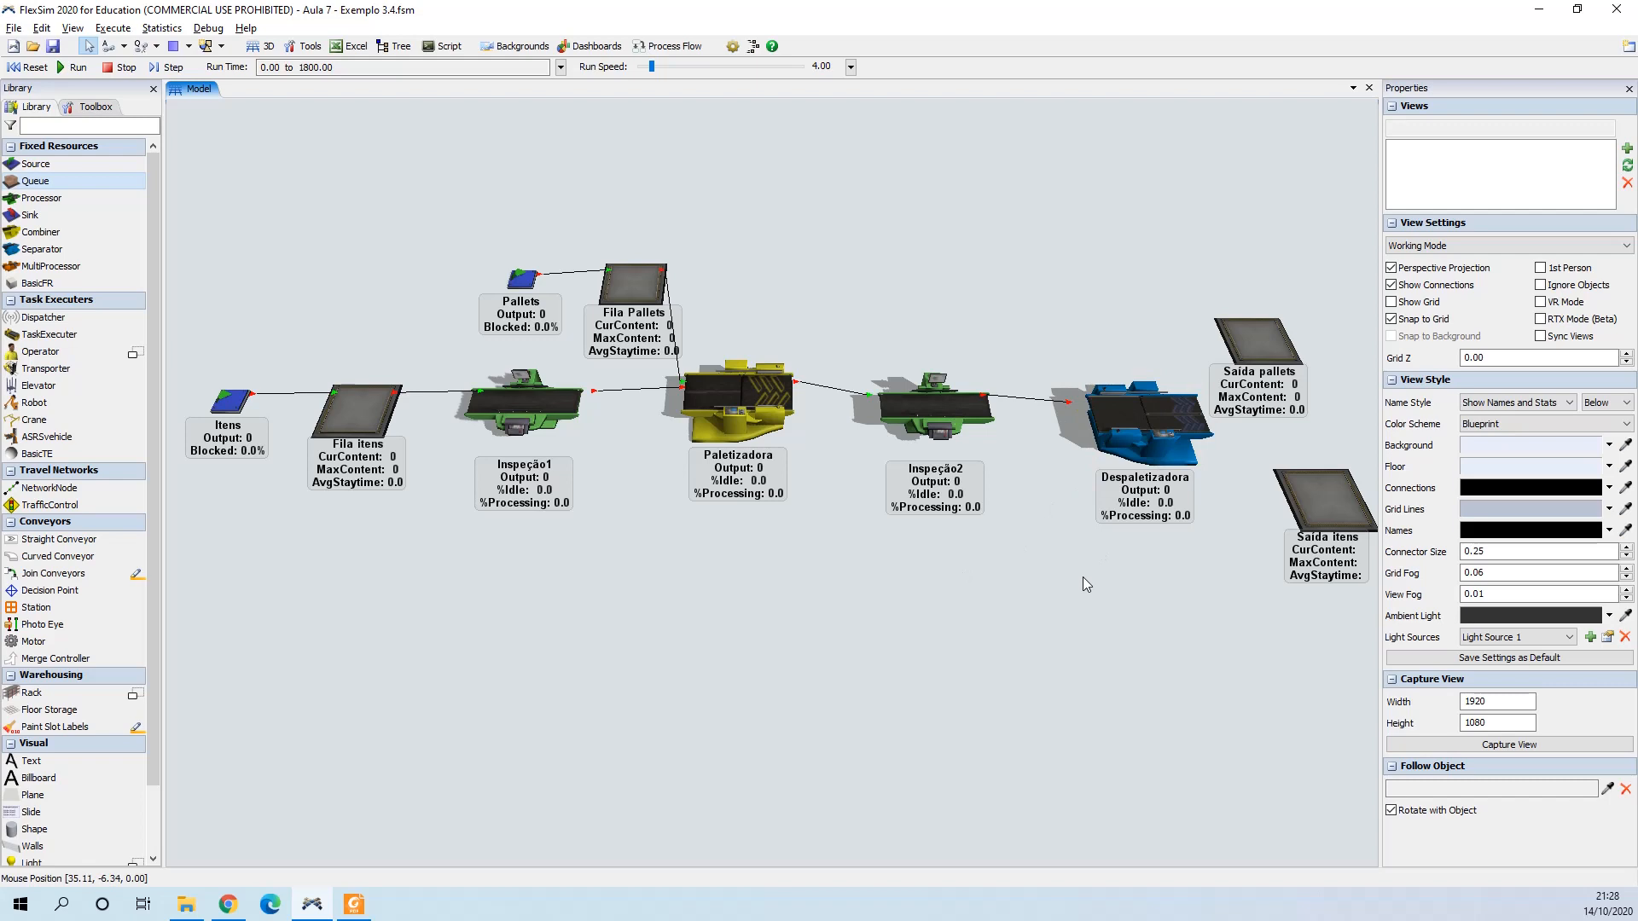
{"action": "left_click_drag", "start_coordinate": [1083, 576], "coordinate": [1063, 565]}
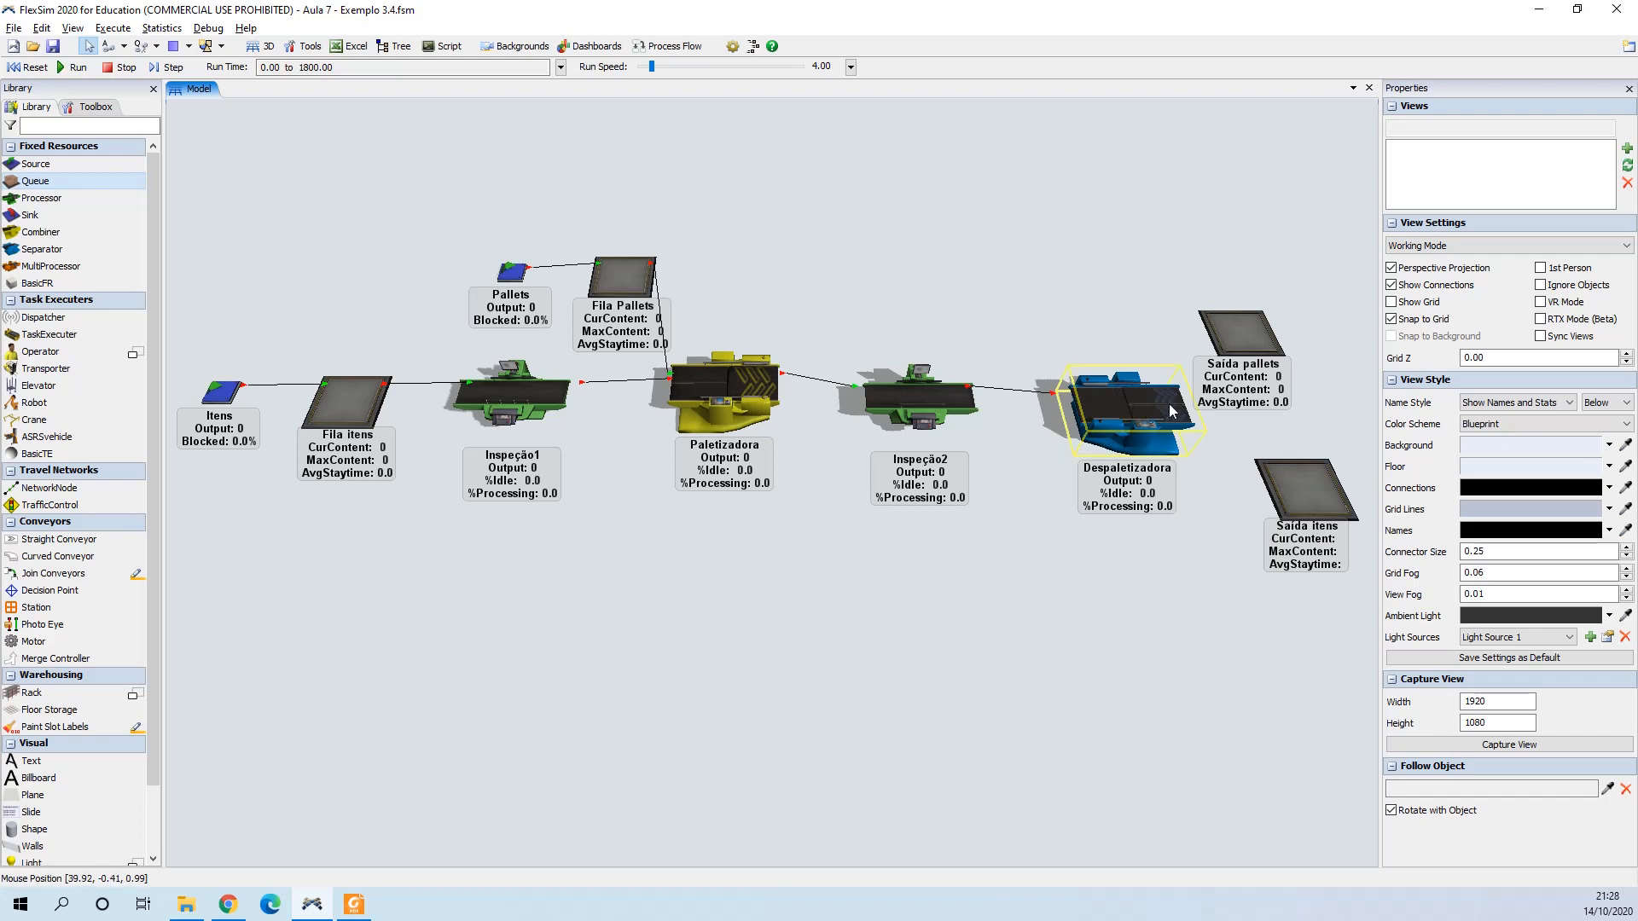
{"action": "key", "text": "a"}
{"action": "left_click_drag", "start_coordinate": [1159, 407], "coordinate": [1235, 328]}
{"action": "left_click", "coordinate": [1217, 324]}
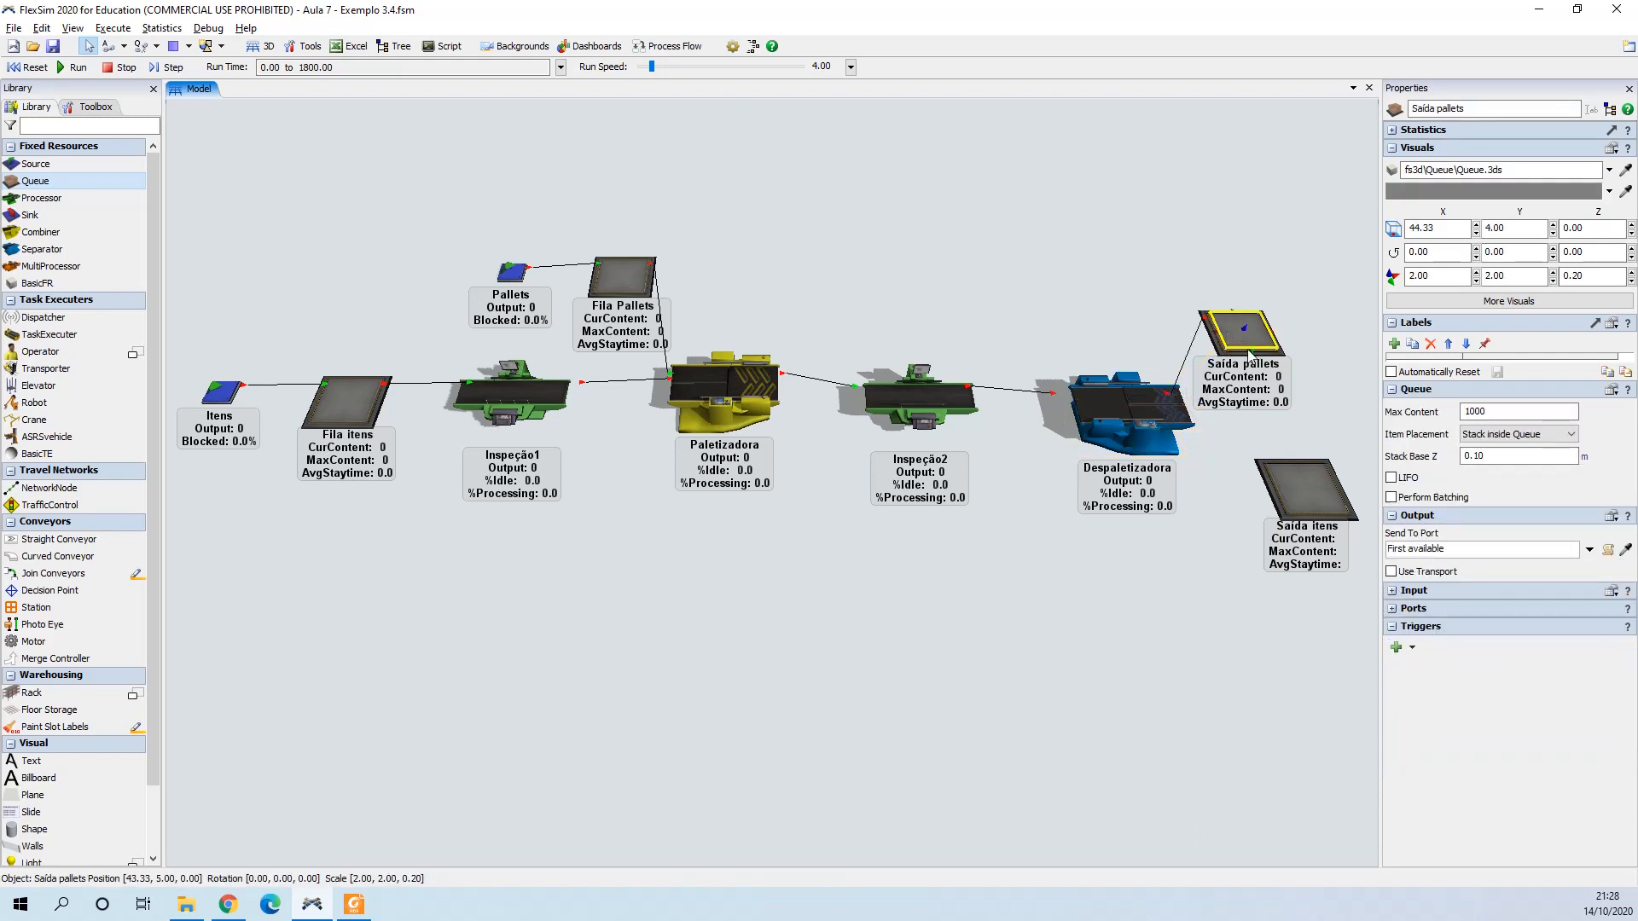
{"action": "left_click", "coordinate": [1156, 412]}
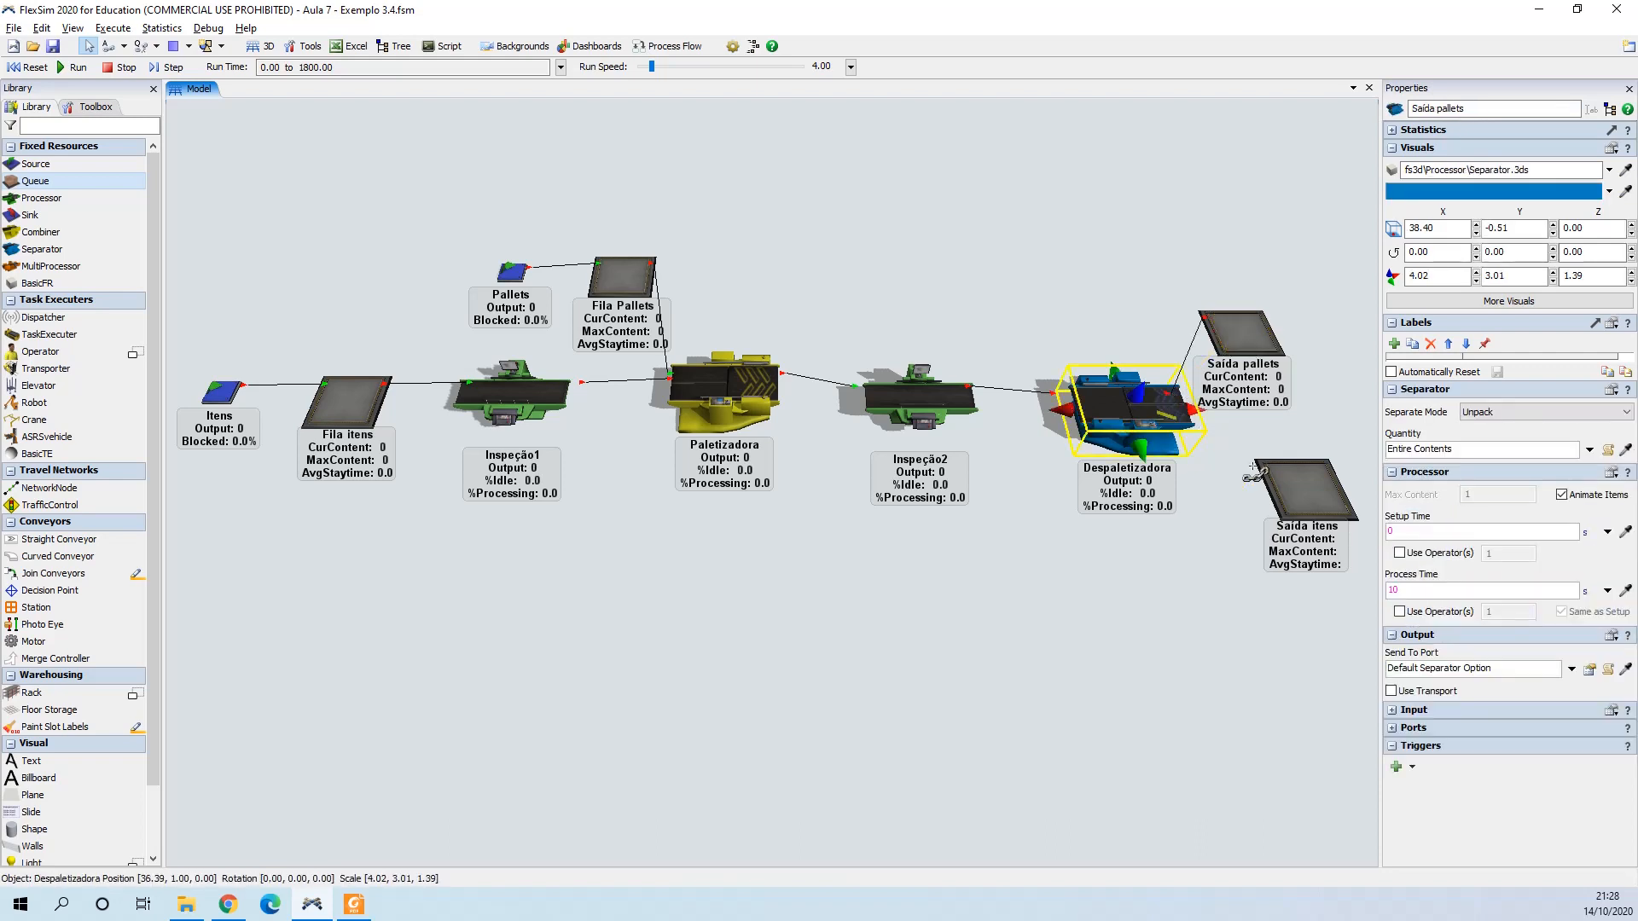
{"action": "left_click", "coordinate": [1294, 491]}
{"action": "left_click", "coordinate": [1191, 529]}
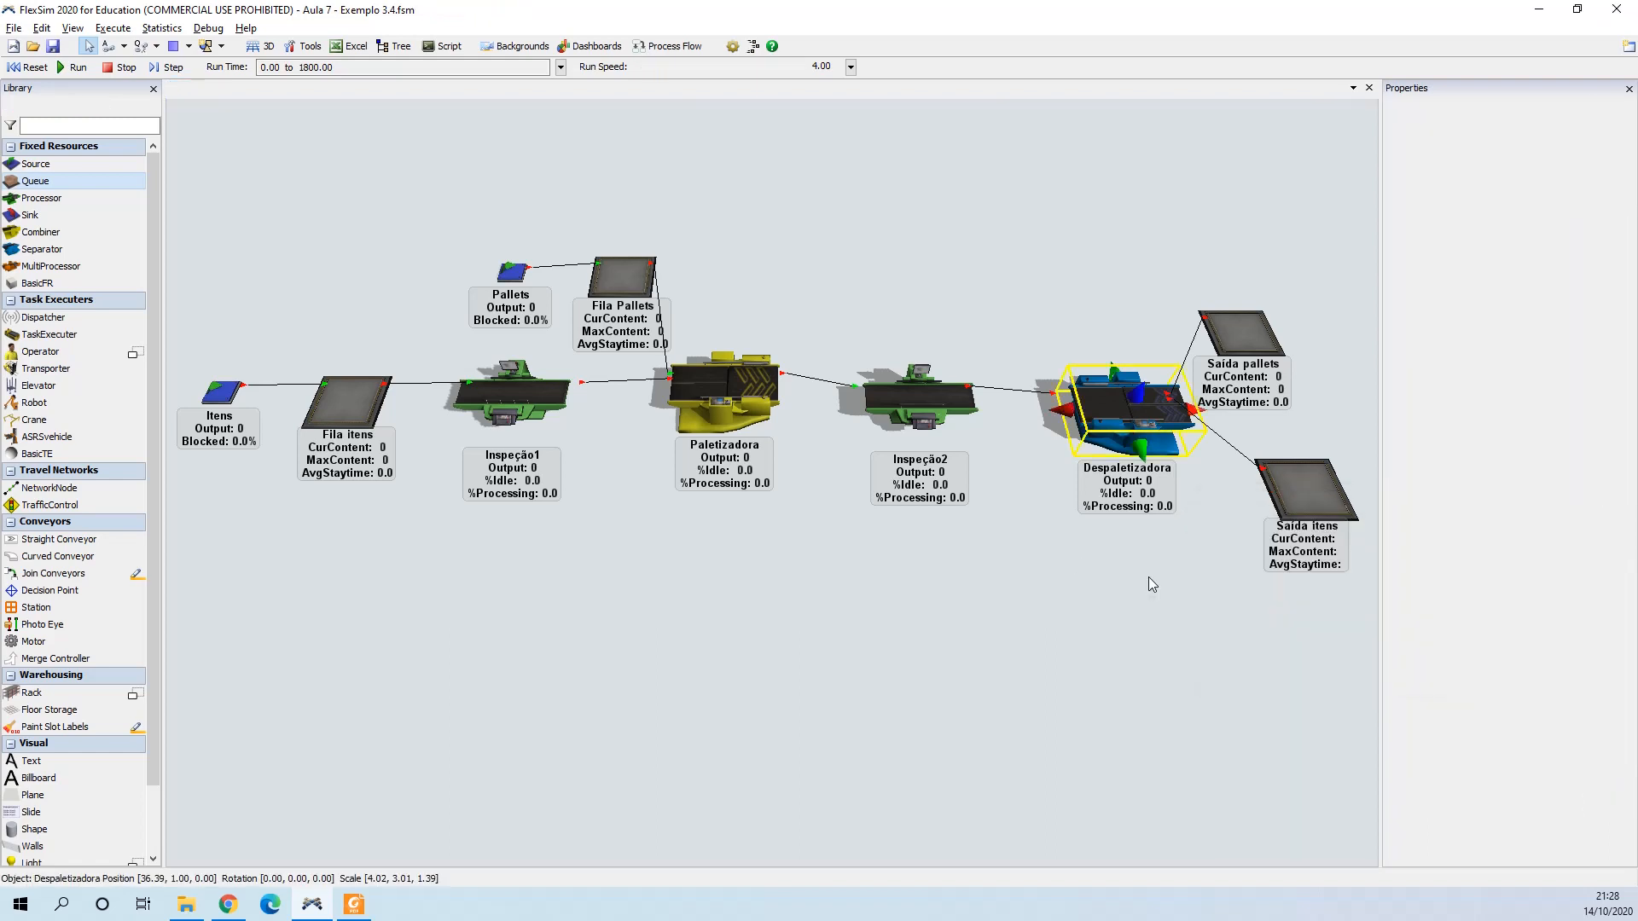
Step: Check the order of the queues on the output ports of Despaletizadora
{"action": "left_click", "coordinate": [1148, 577]}
{"action": "left_click", "coordinate": [1128, 413]}
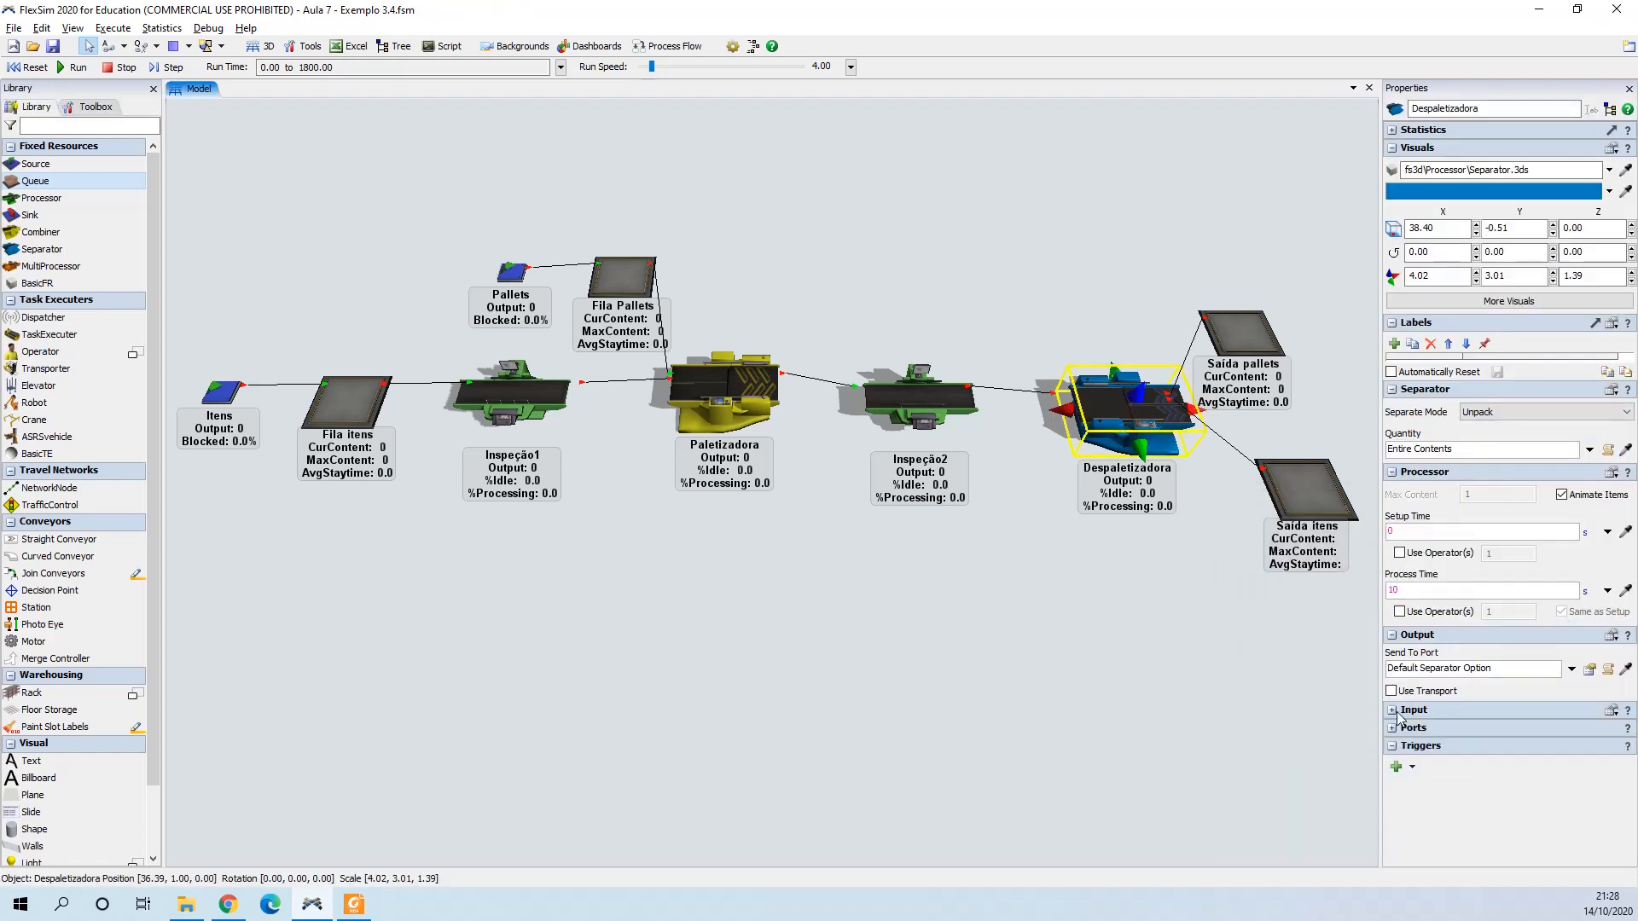
{"action": "left_click", "coordinate": [1391, 729]}
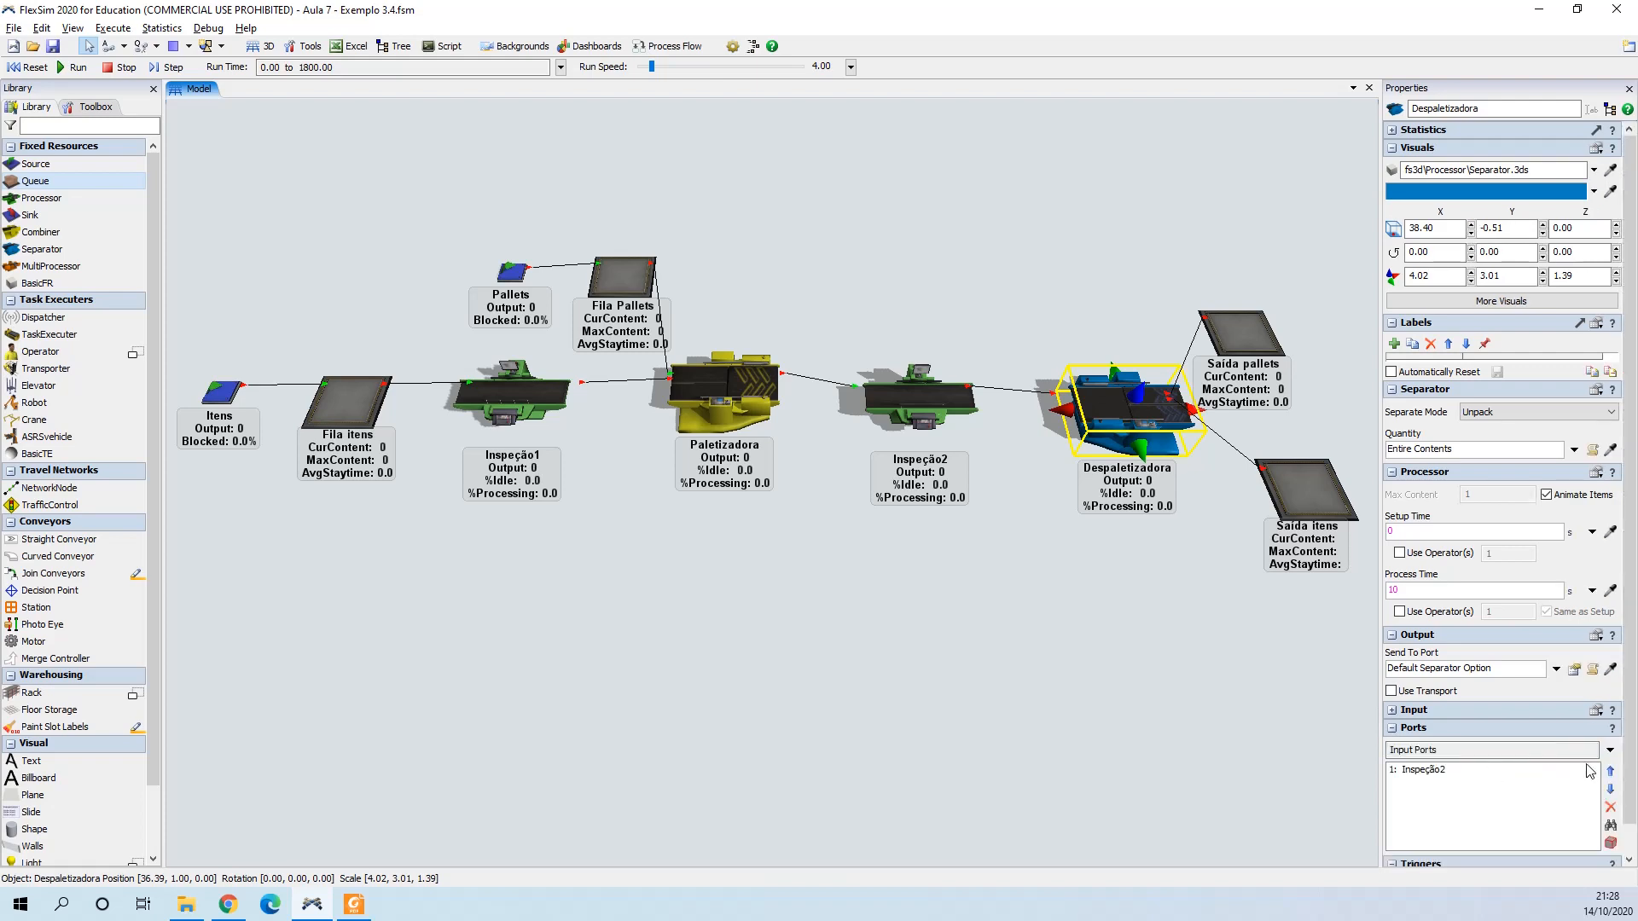
{"action": "left_click", "coordinate": [1609, 750]}
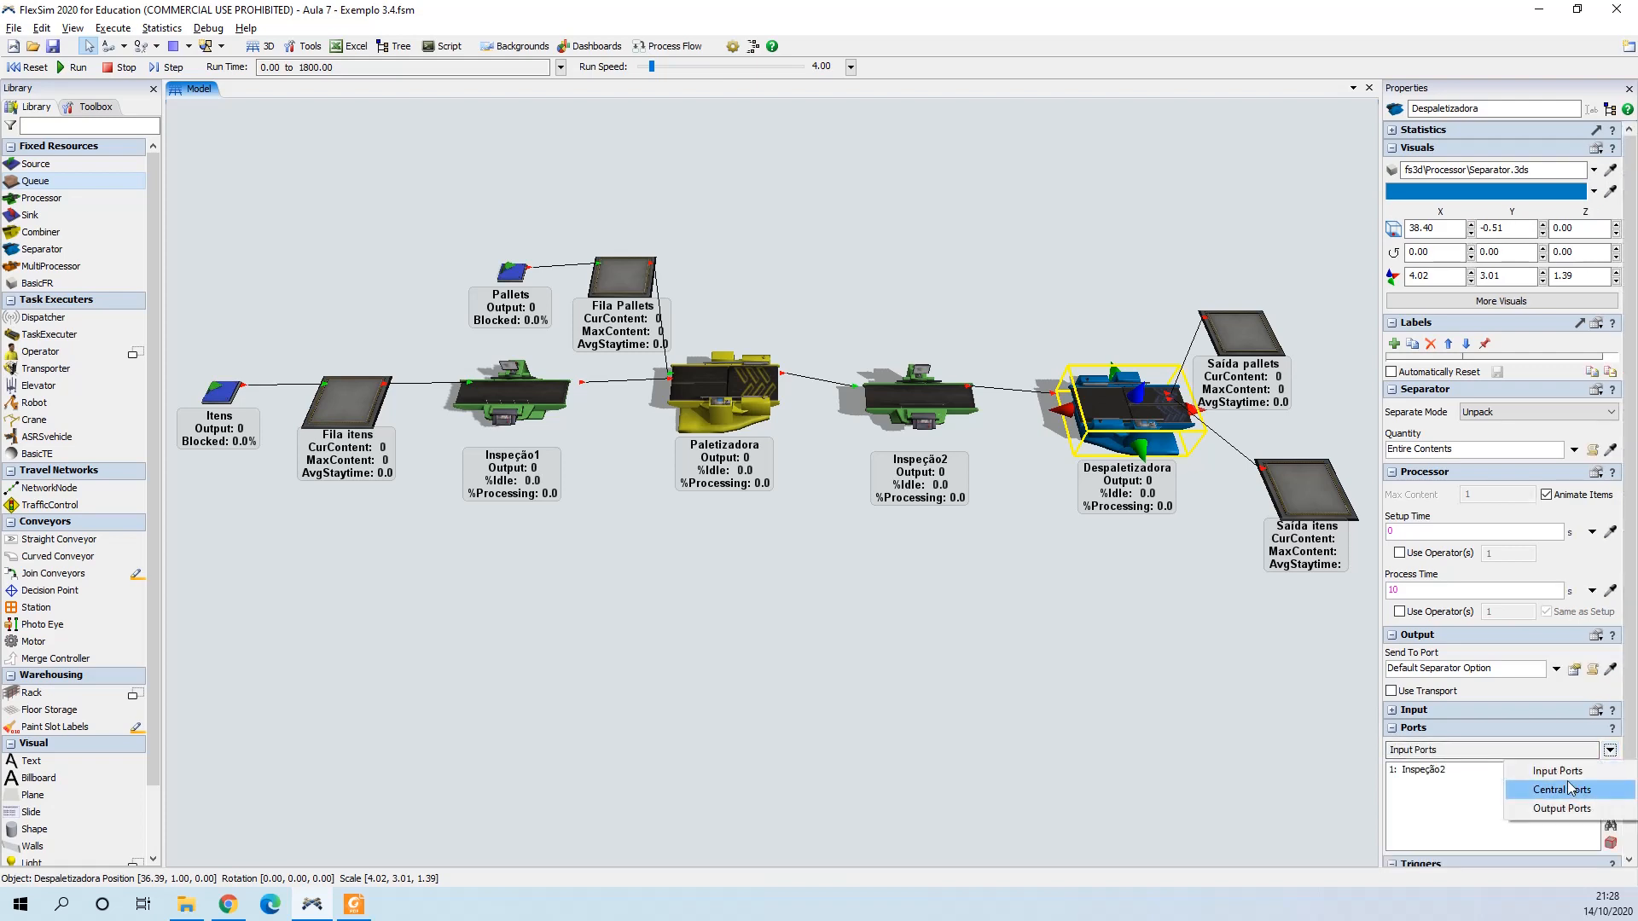
{"action": "left_click", "coordinate": [1562, 808]}
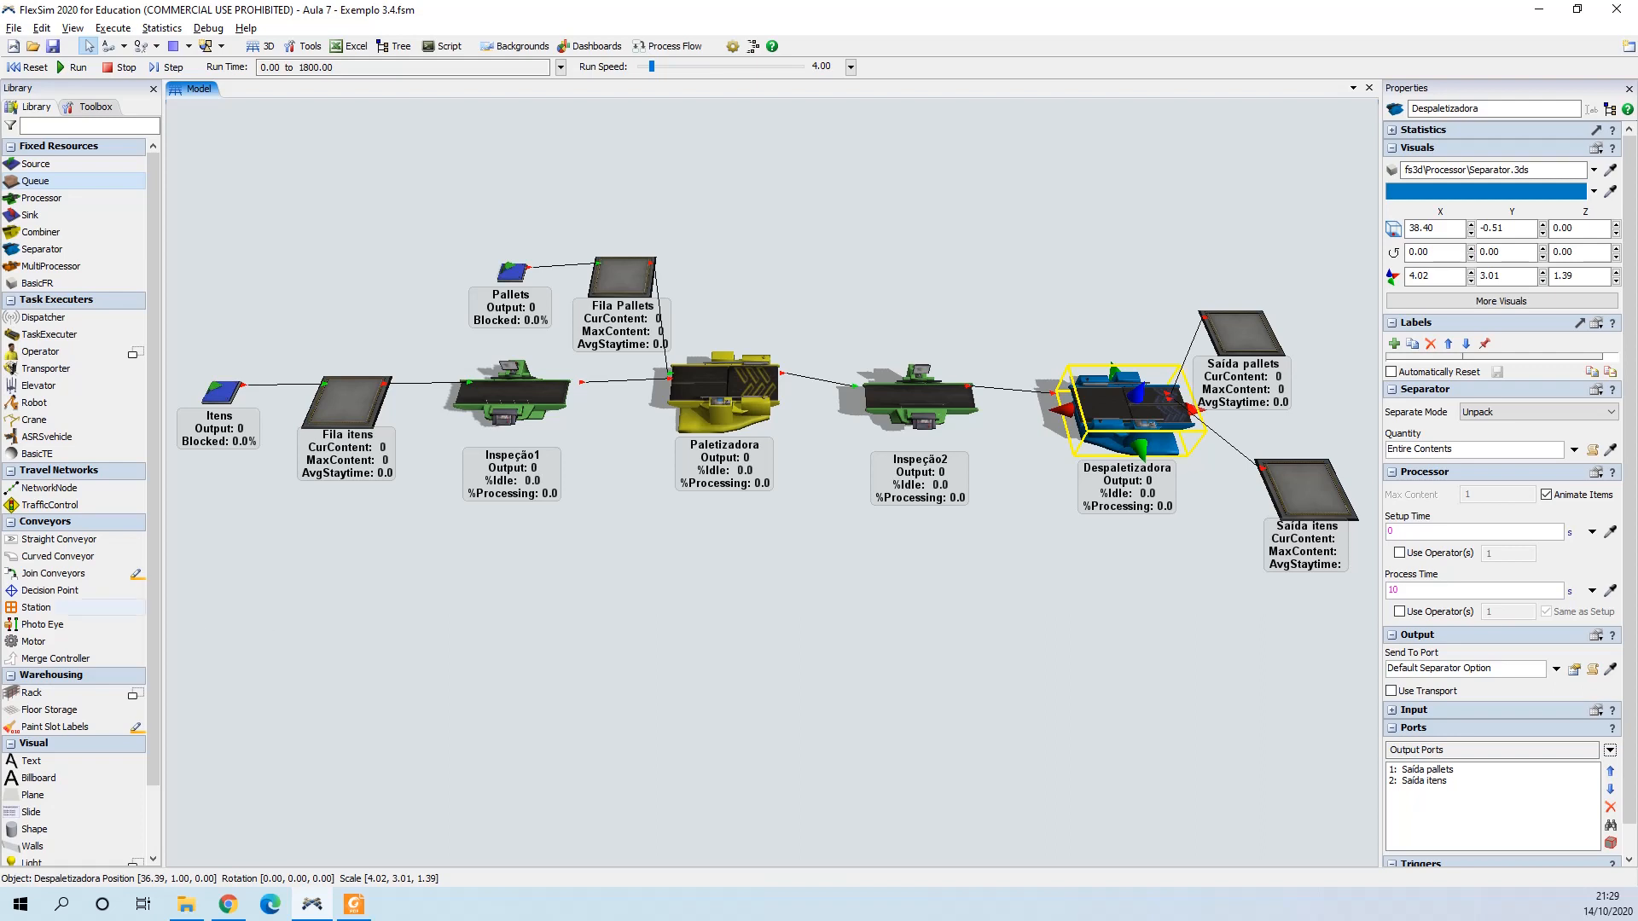
{"action": "left_click", "coordinate": [896, 635]}
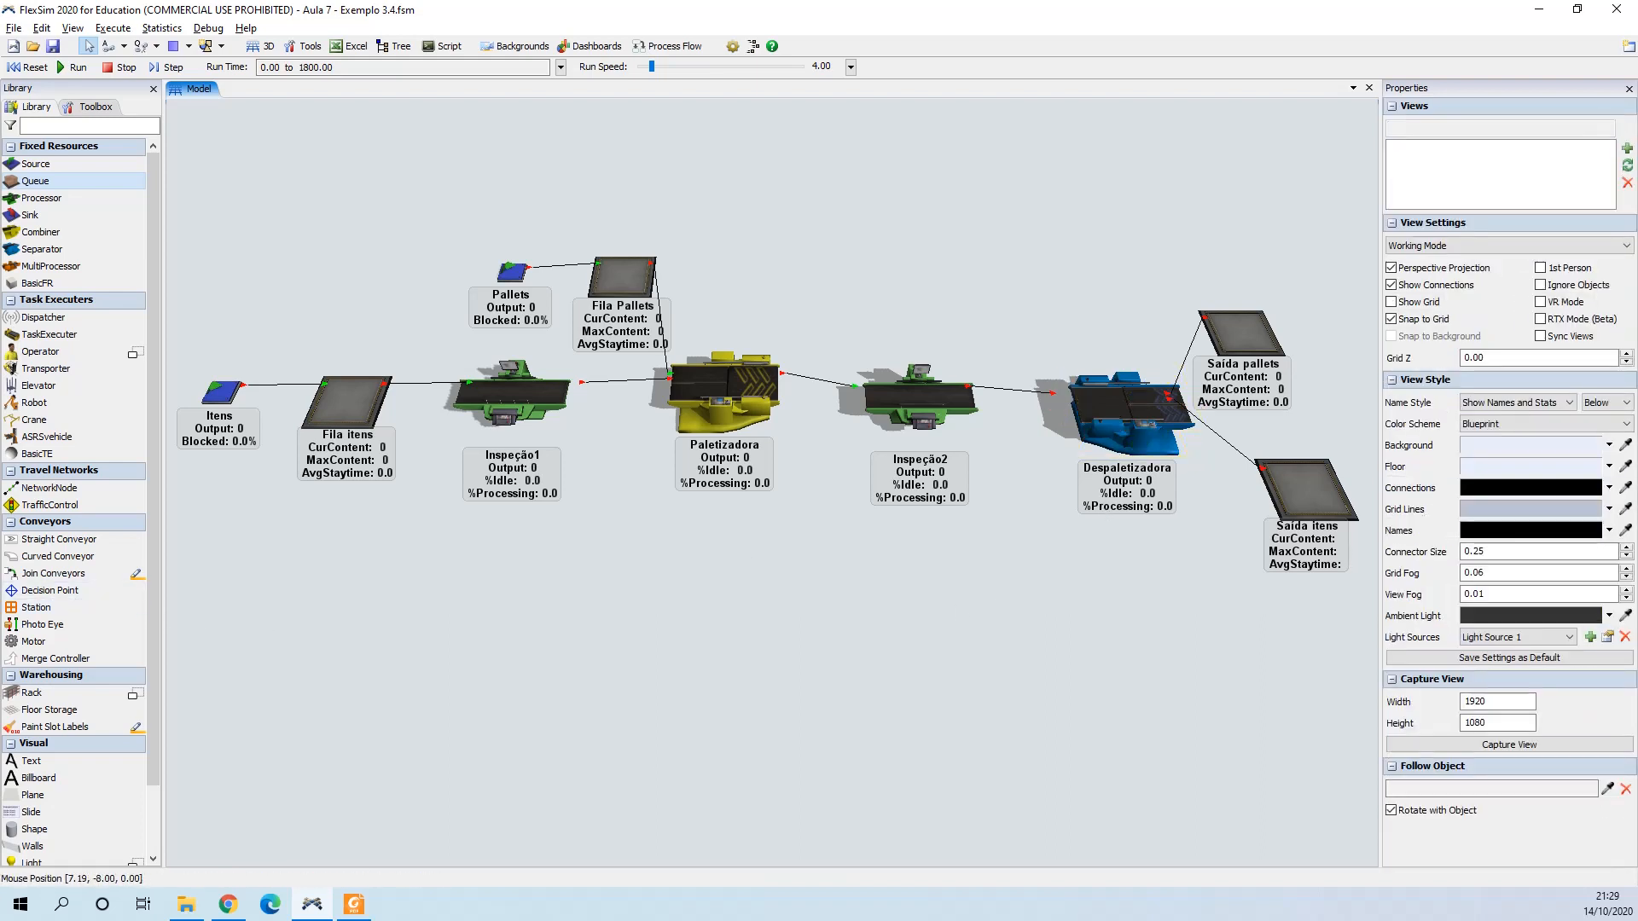
Step: Review the Despaletizadora's separator settings, comparing the Unpack and Split modes and checking the quantity option
{"action": "left_click", "coordinate": [1121, 412]}
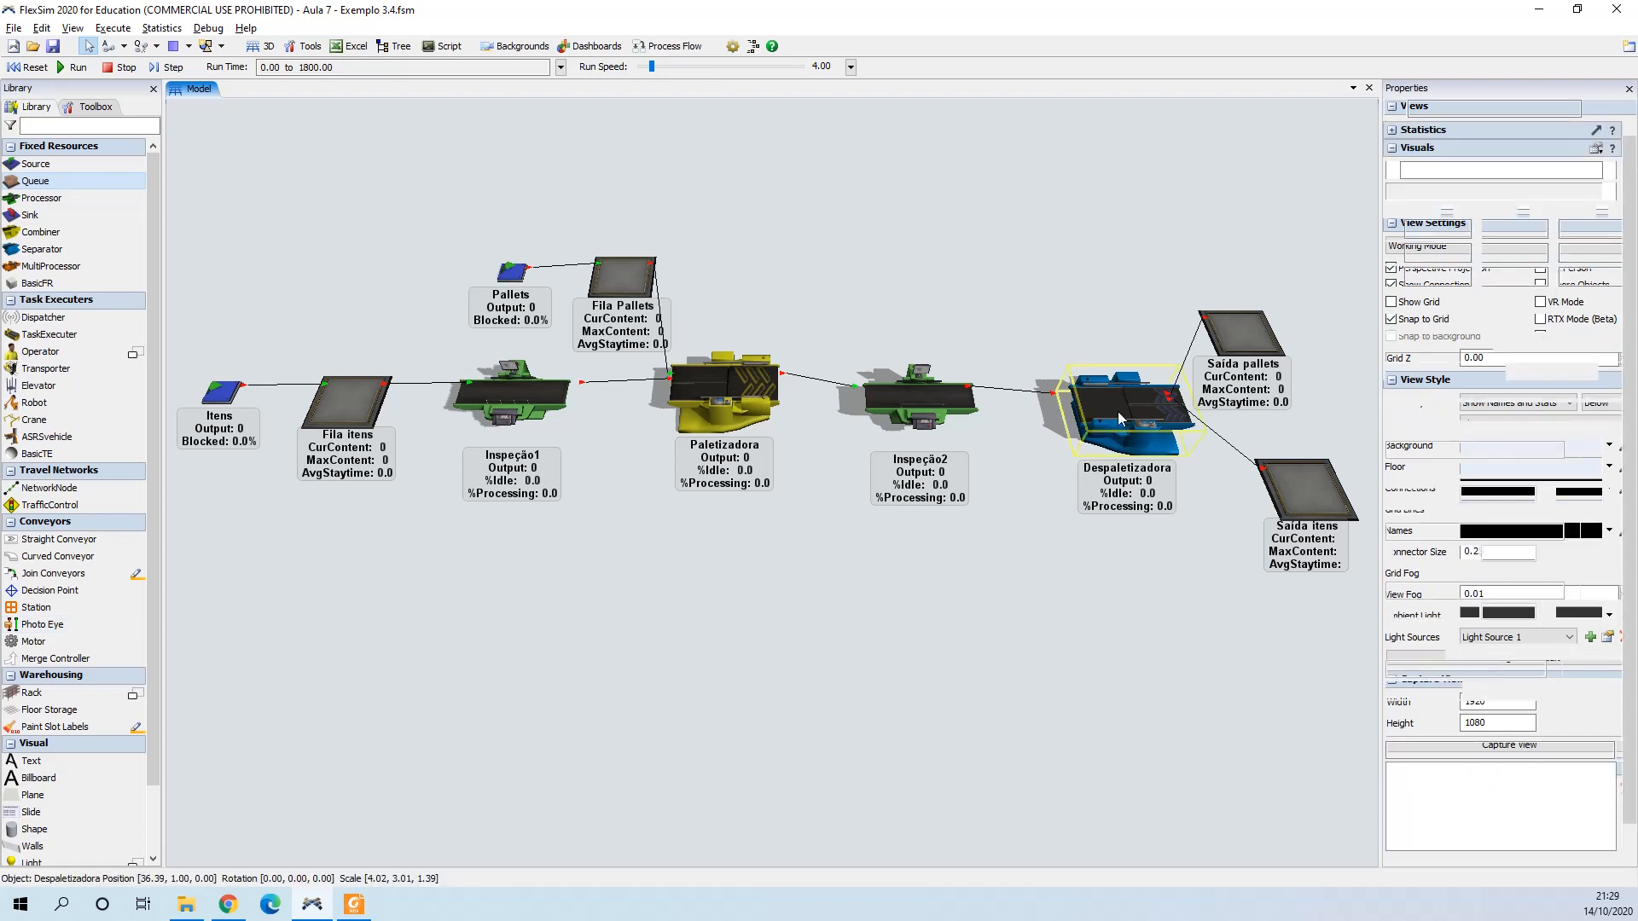
{"action": "double_click", "coordinate": [1117, 411]}
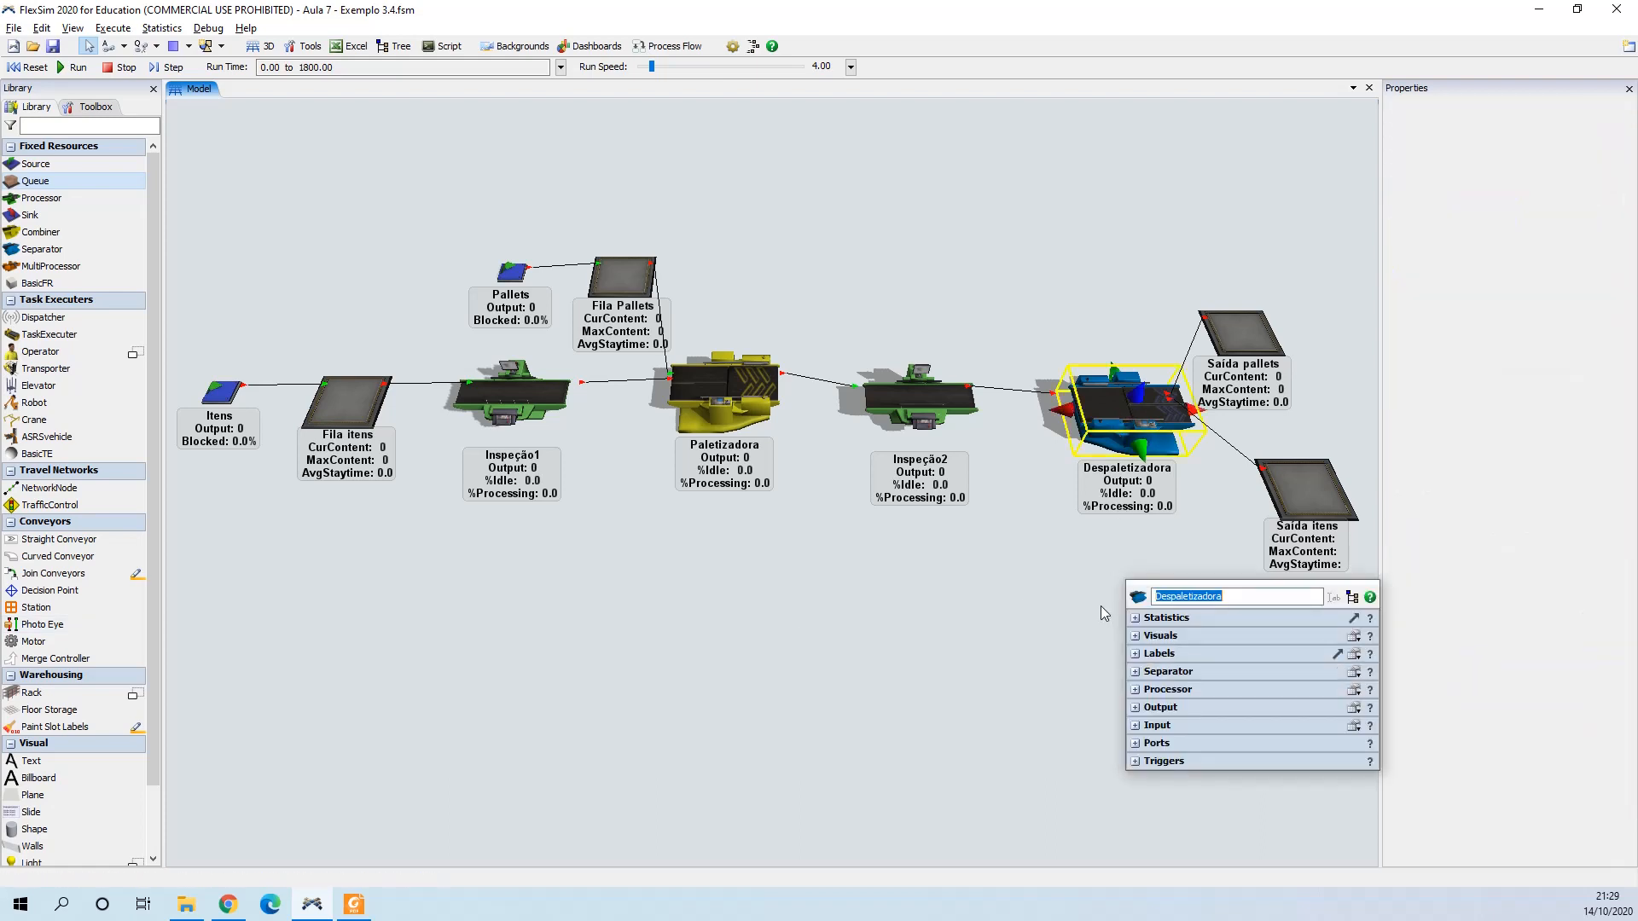
{"action": "left_click", "coordinate": [1136, 675]}
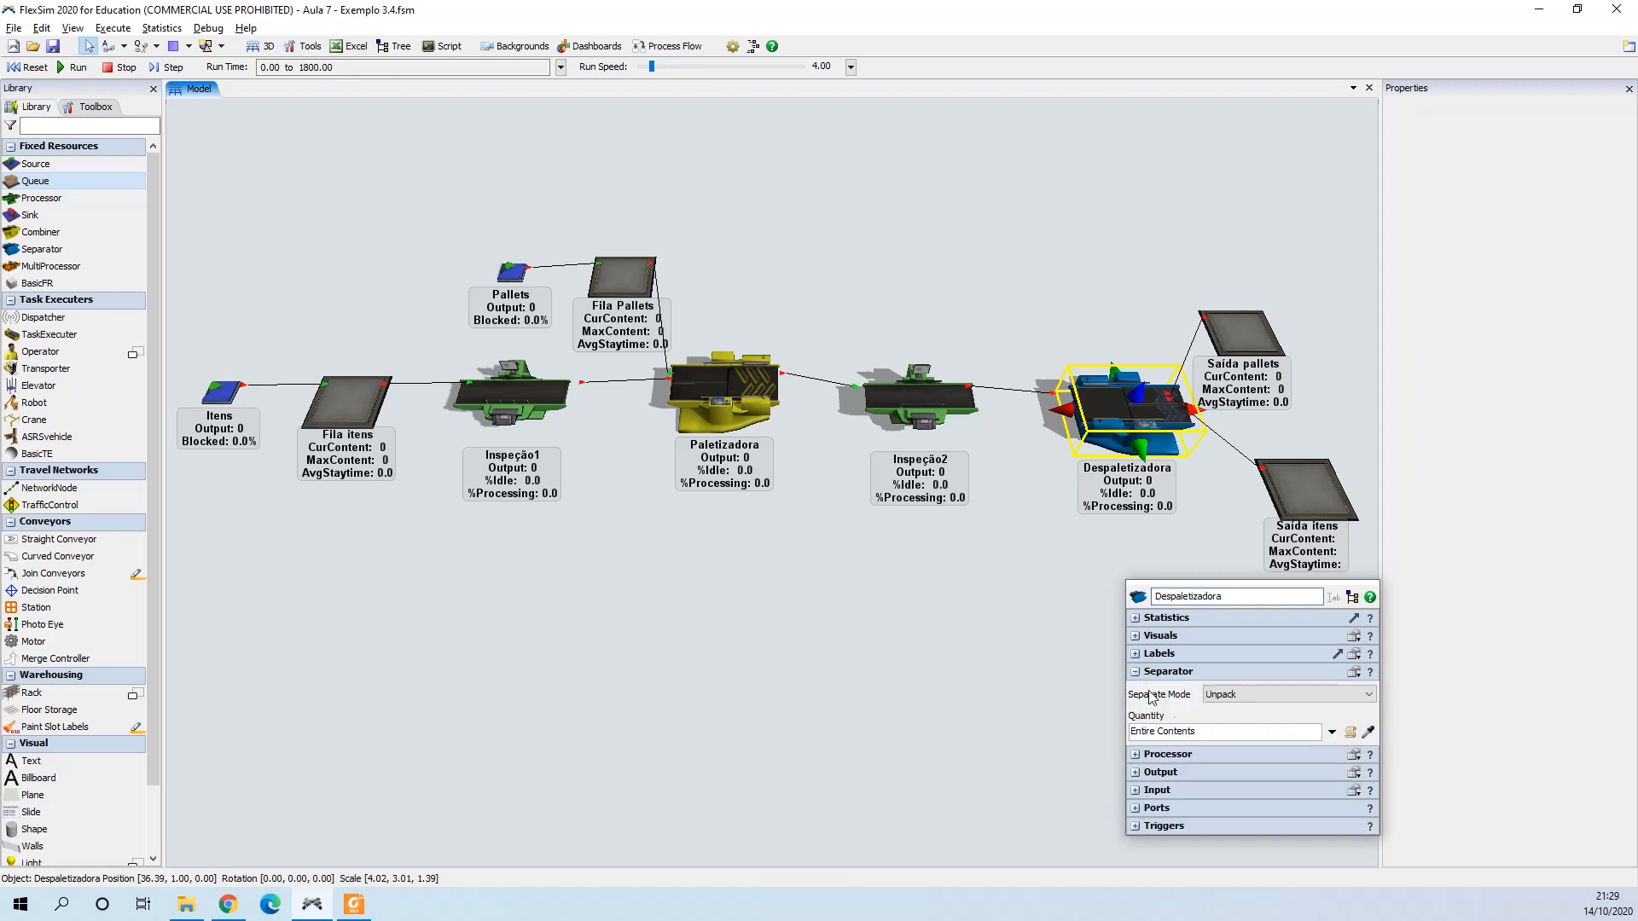
{"action": "left_click", "coordinate": [1282, 695]}
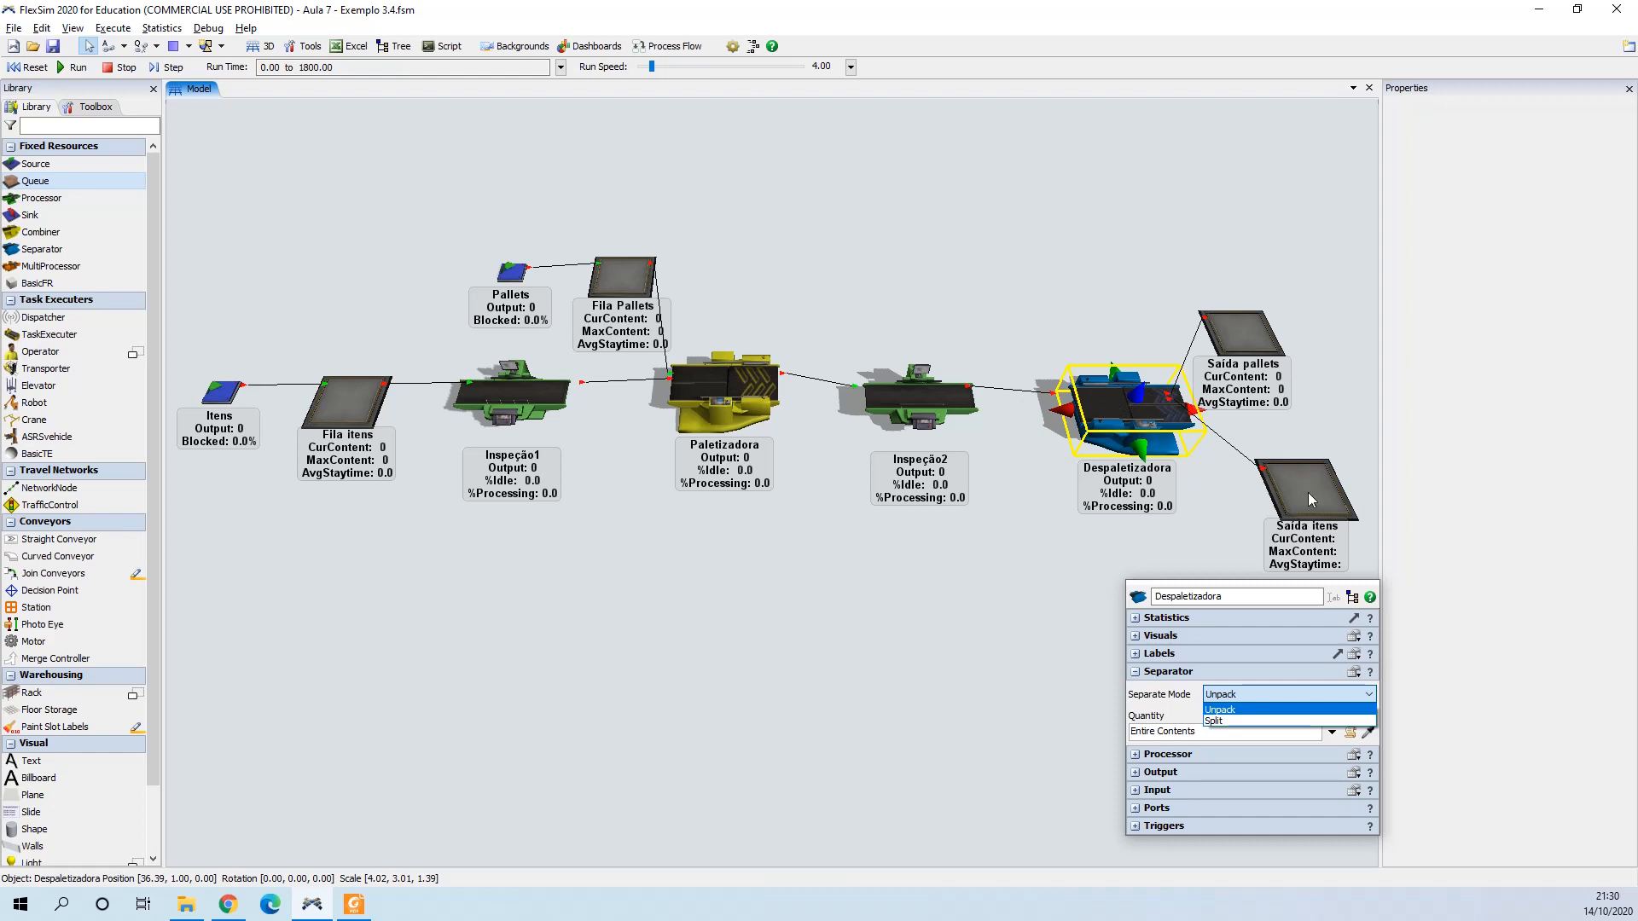
{"action": "left_click", "coordinate": [1277, 718]}
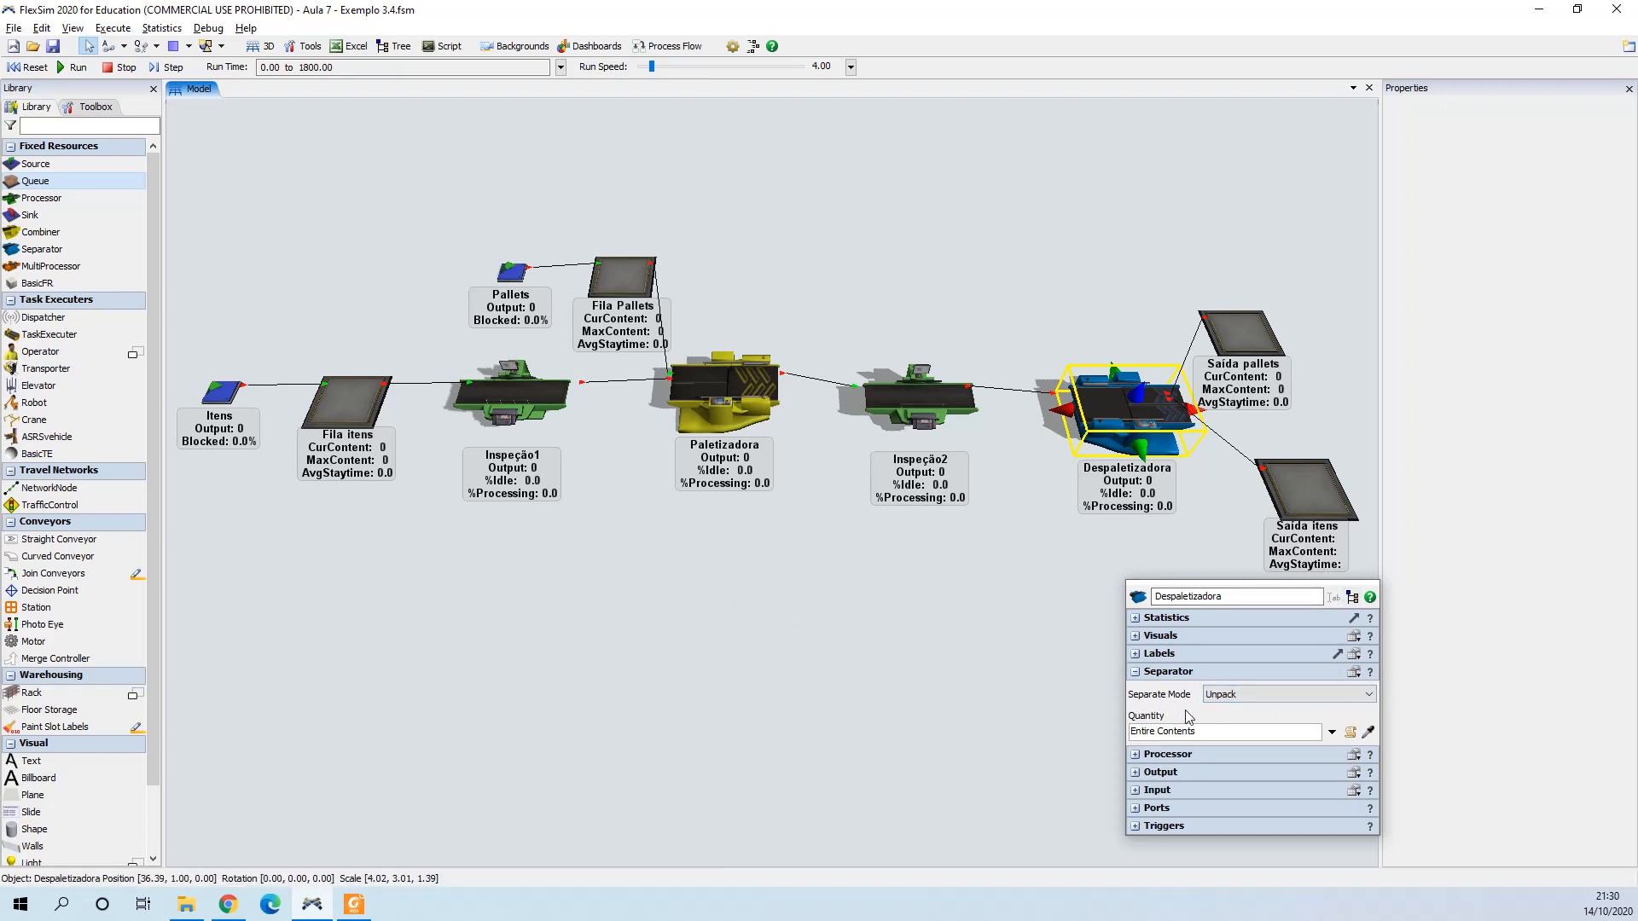
{"action": "left_click", "coordinate": [1271, 696]}
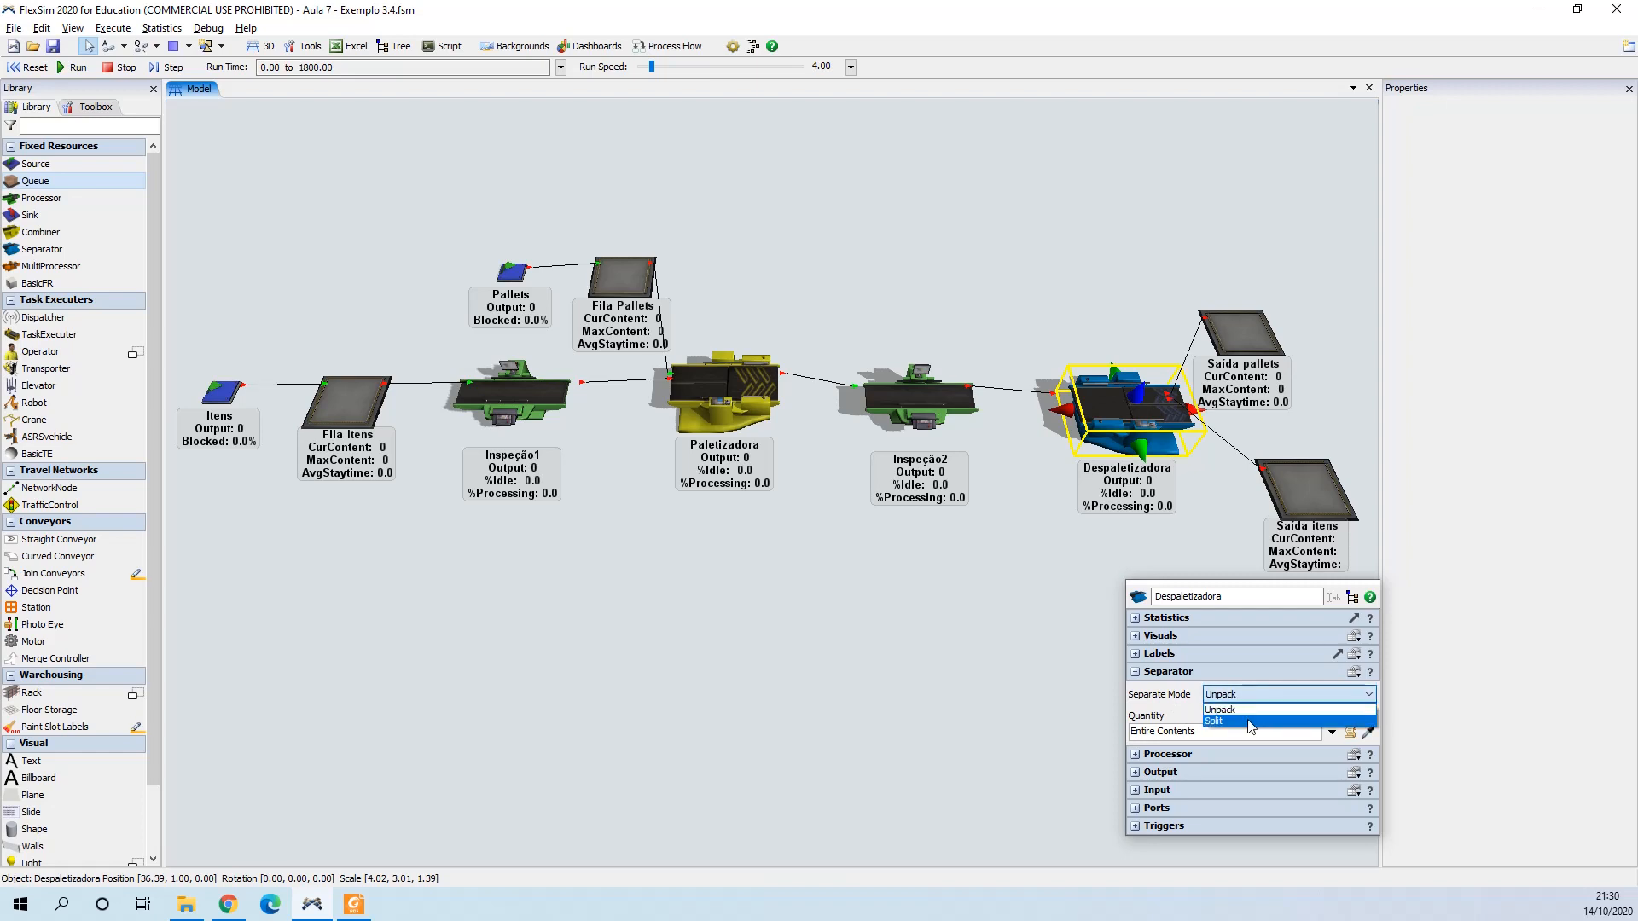
{"action": "left_click", "coordinate": [1254, 708]}
{"action": "left_click", "coordinate": [1251, 695]}
{"action": "left_click", "coordinate": [1252, 710]}
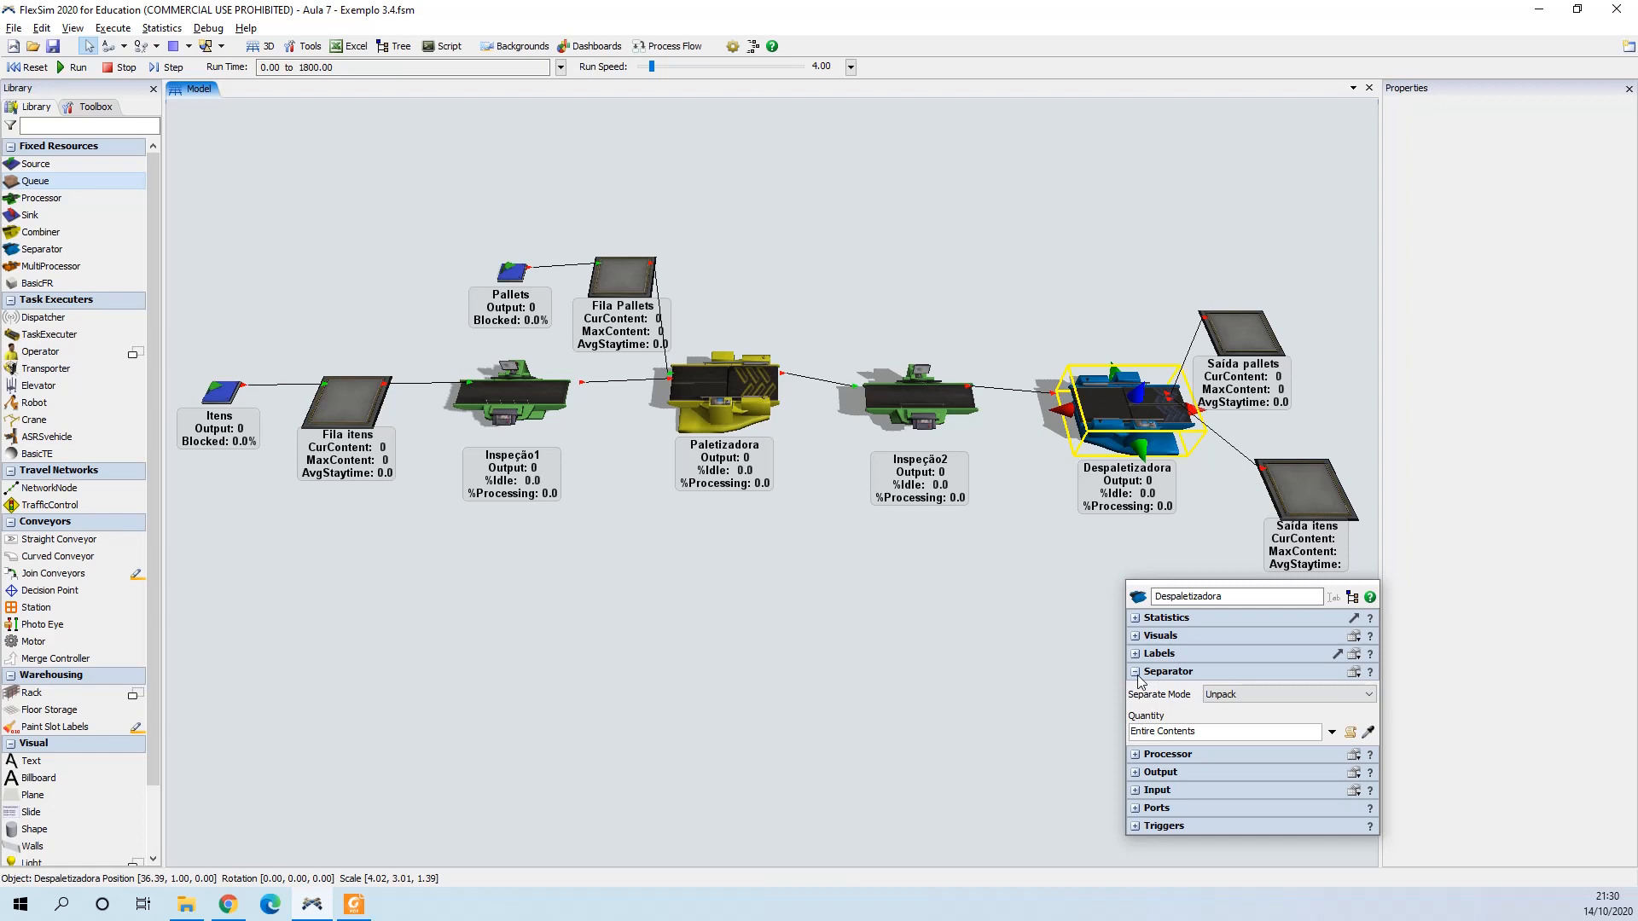
{"action": "left_click", "coordinate": [1220, 696]}
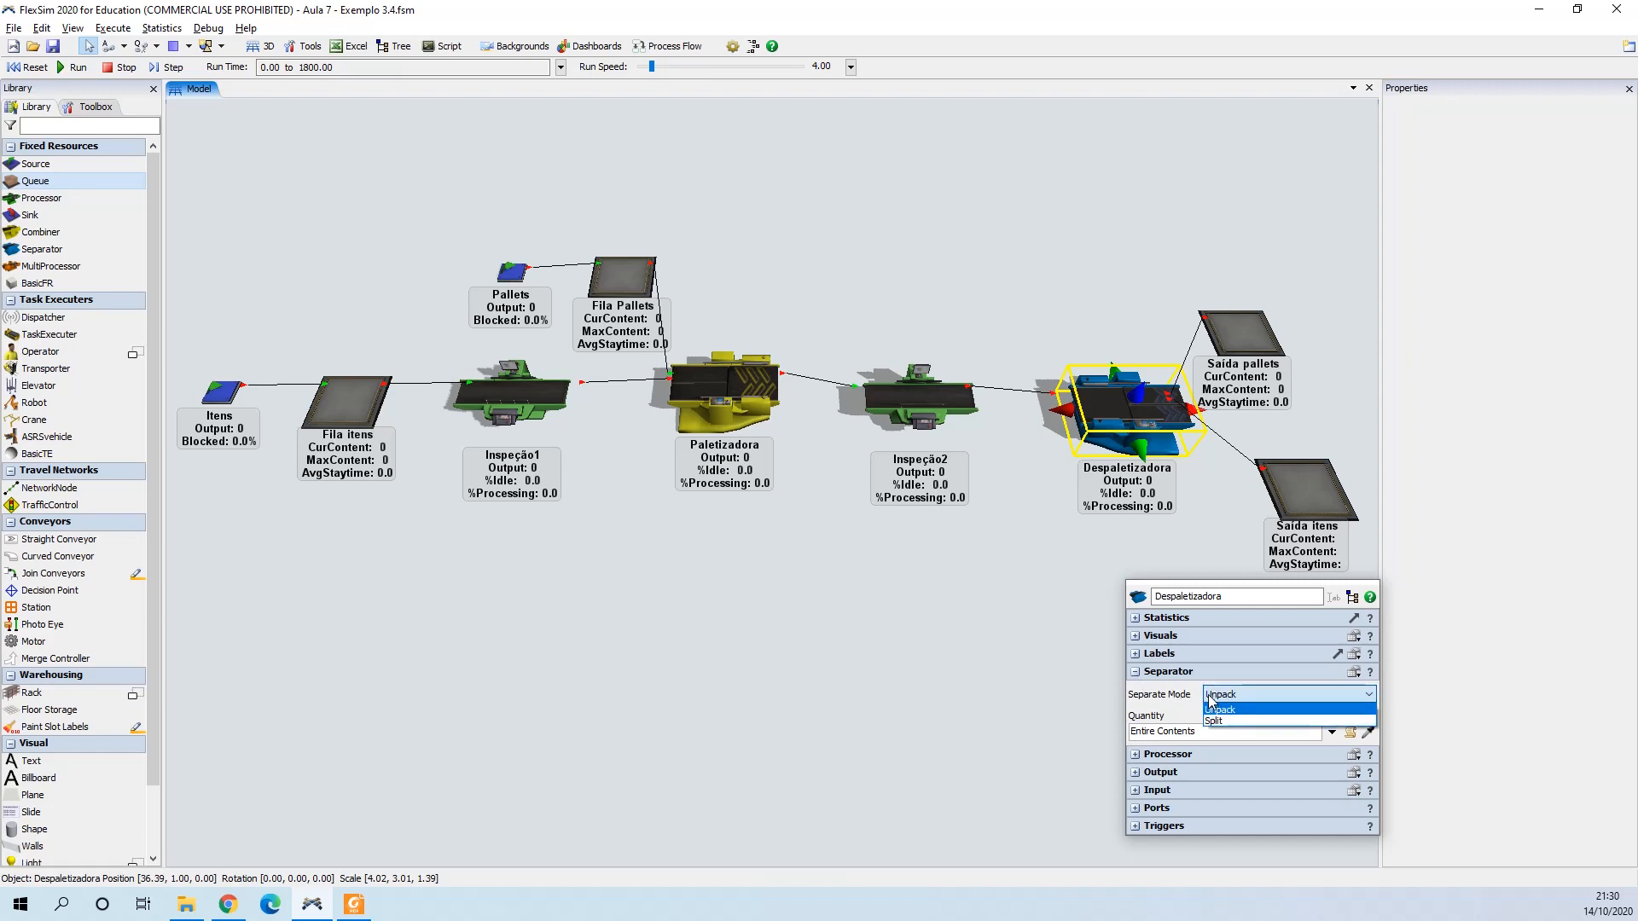
{"action": "left_click", "coordinate": [1173, 705]}
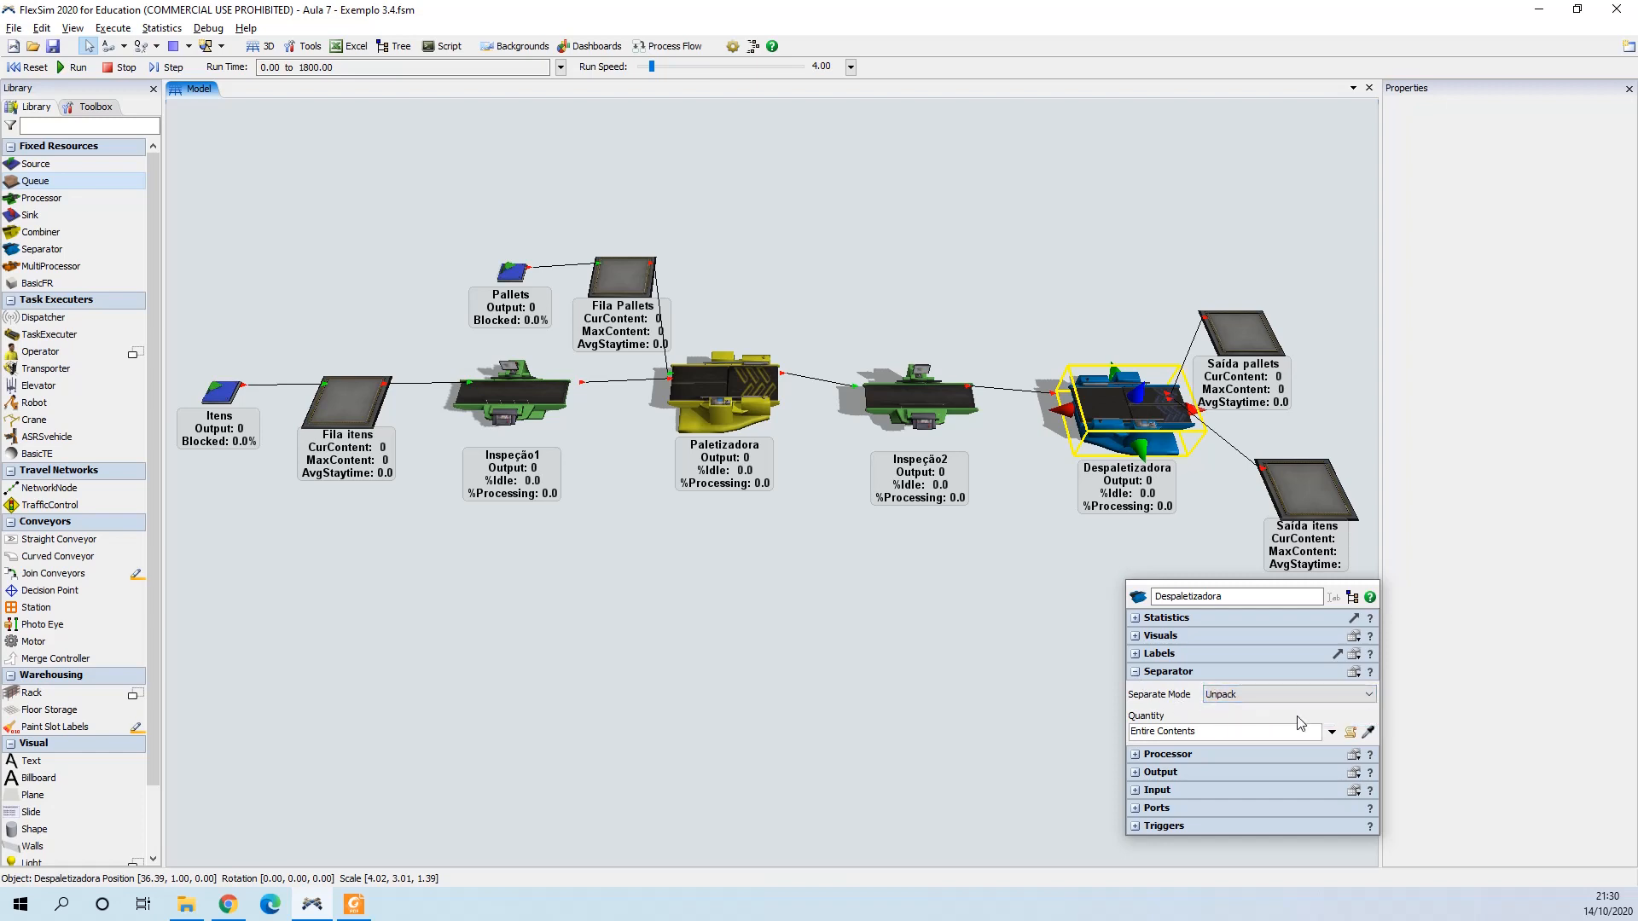
{"action": "left_click", "coordinate": [1135, 673]}
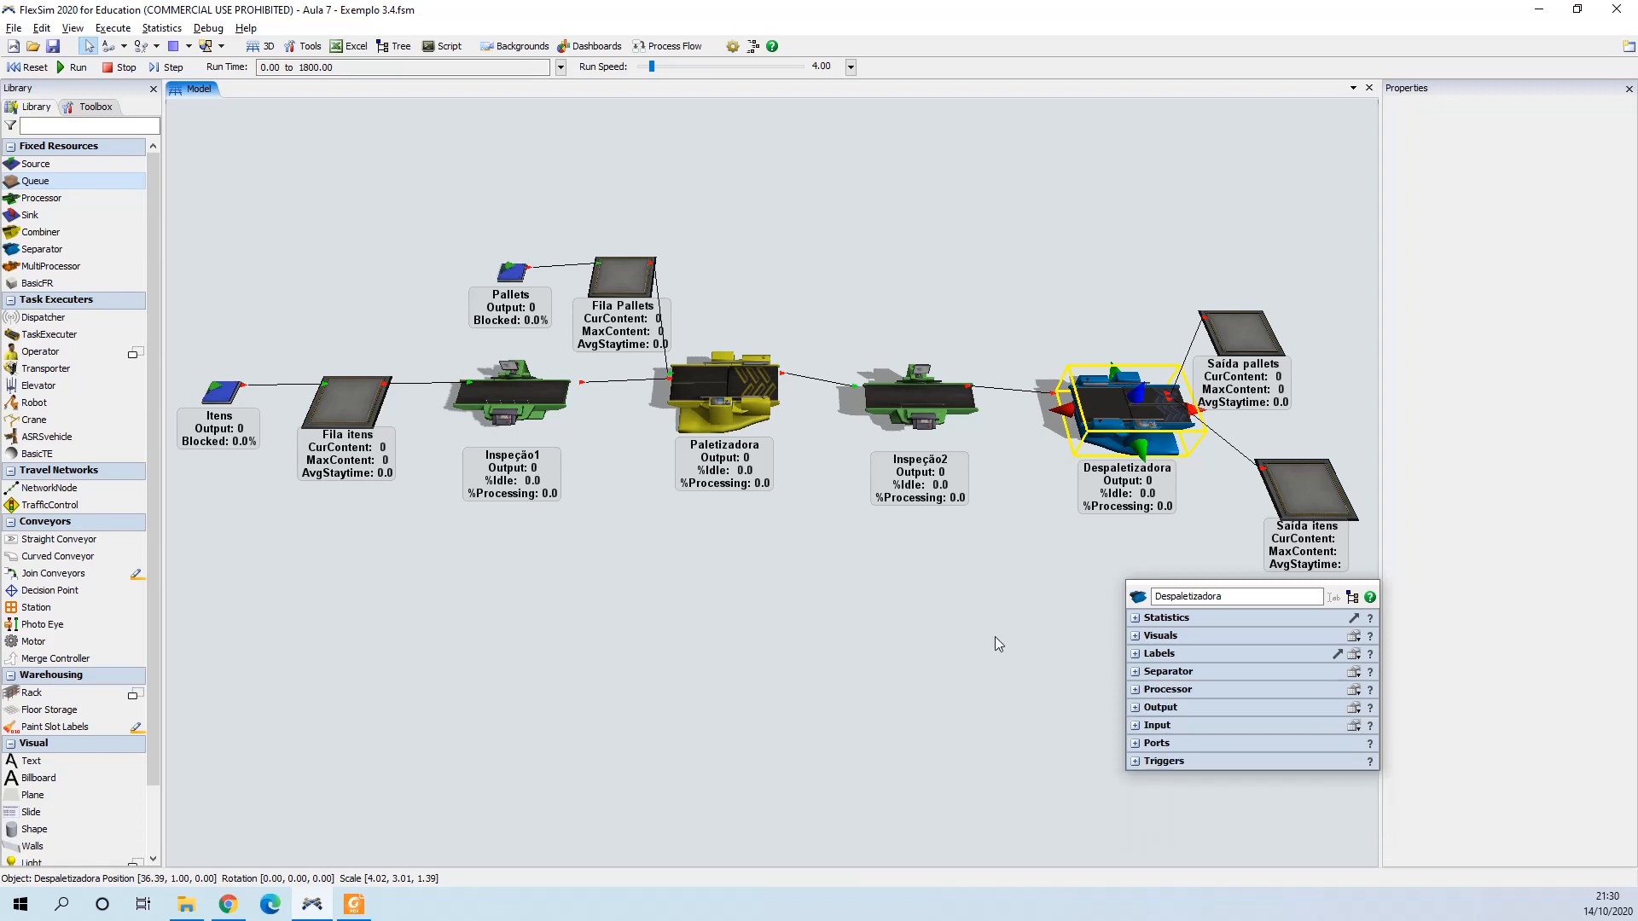
{"action": "left_click", "coordinate": [1141, 674]}
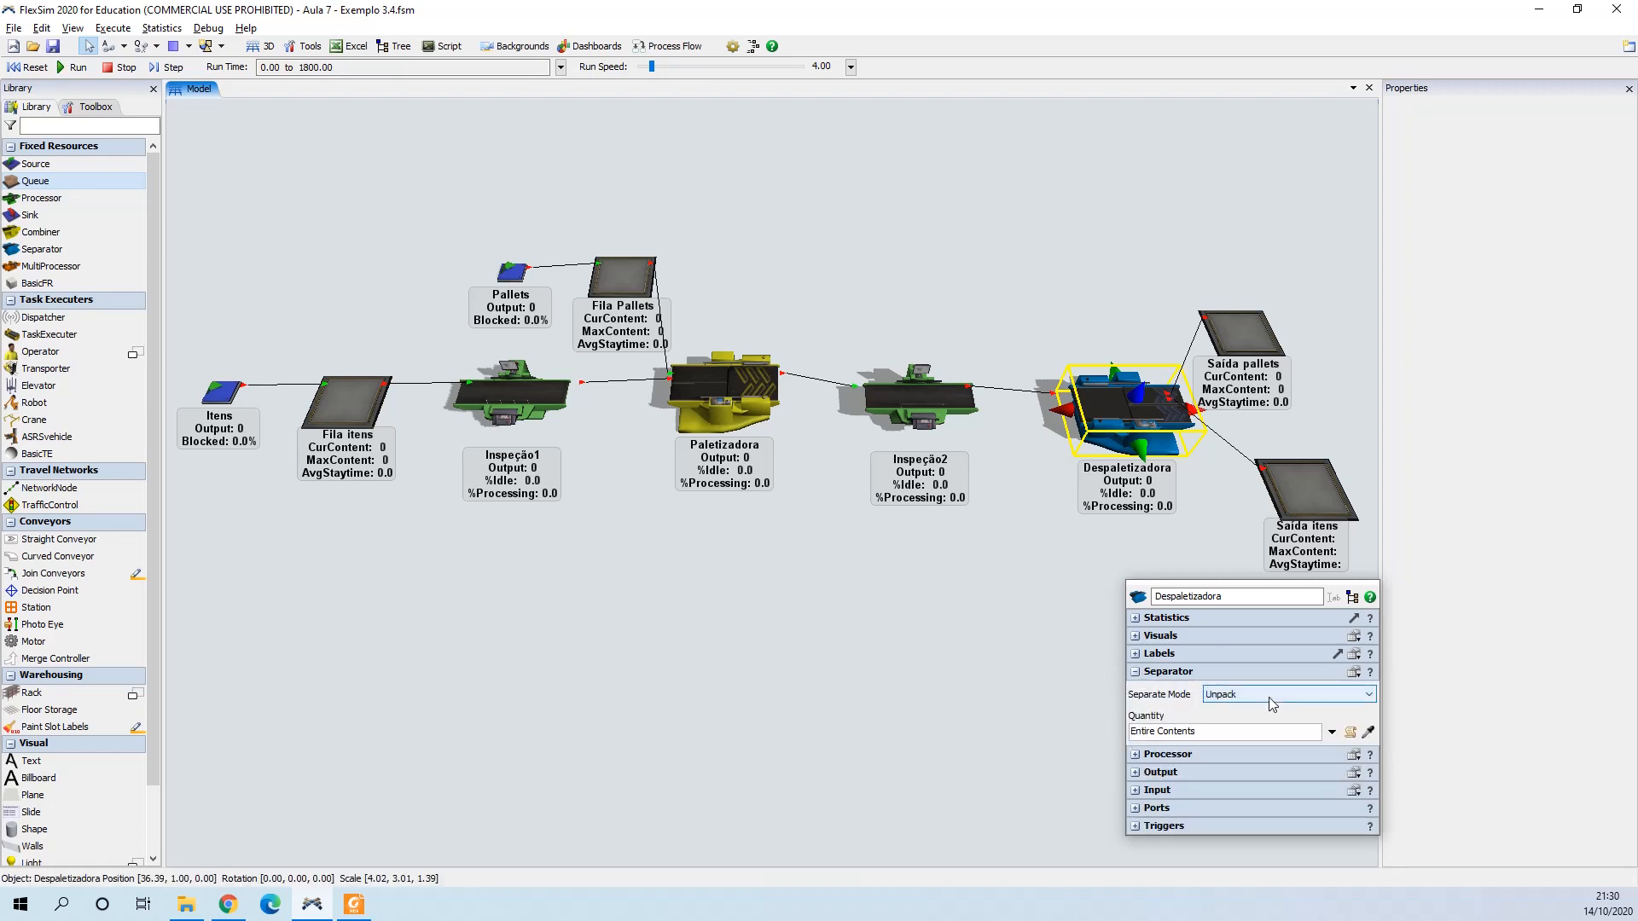
{"action": "left_click", "coordinate": [1138, 676]}
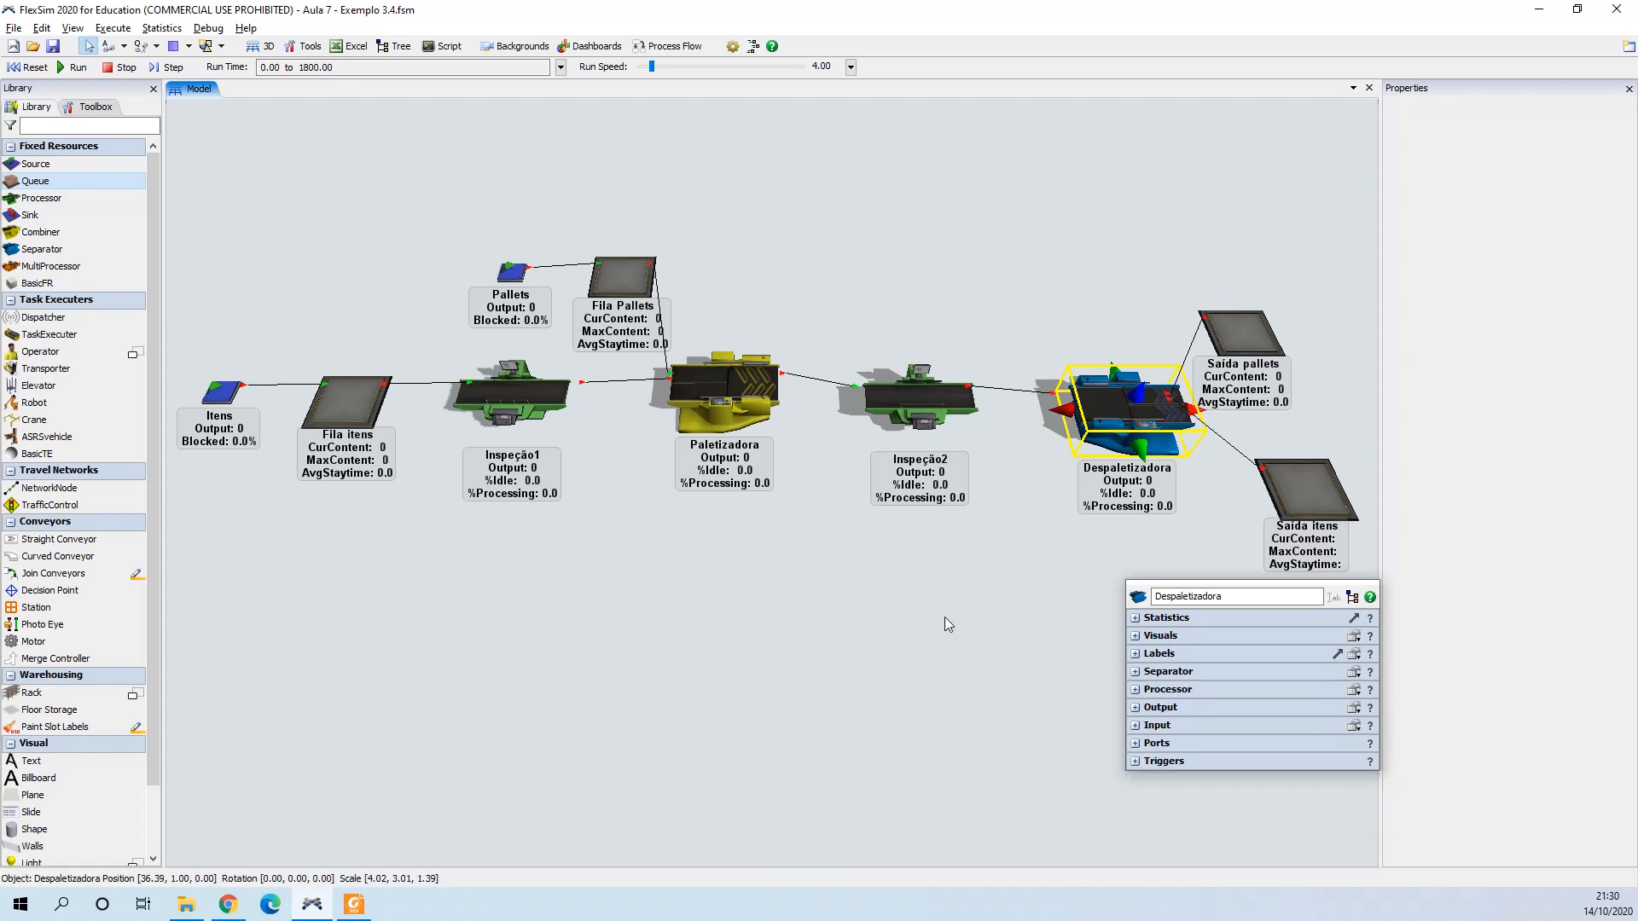
{"action": "left_click", "coordinate": [915, 622]}
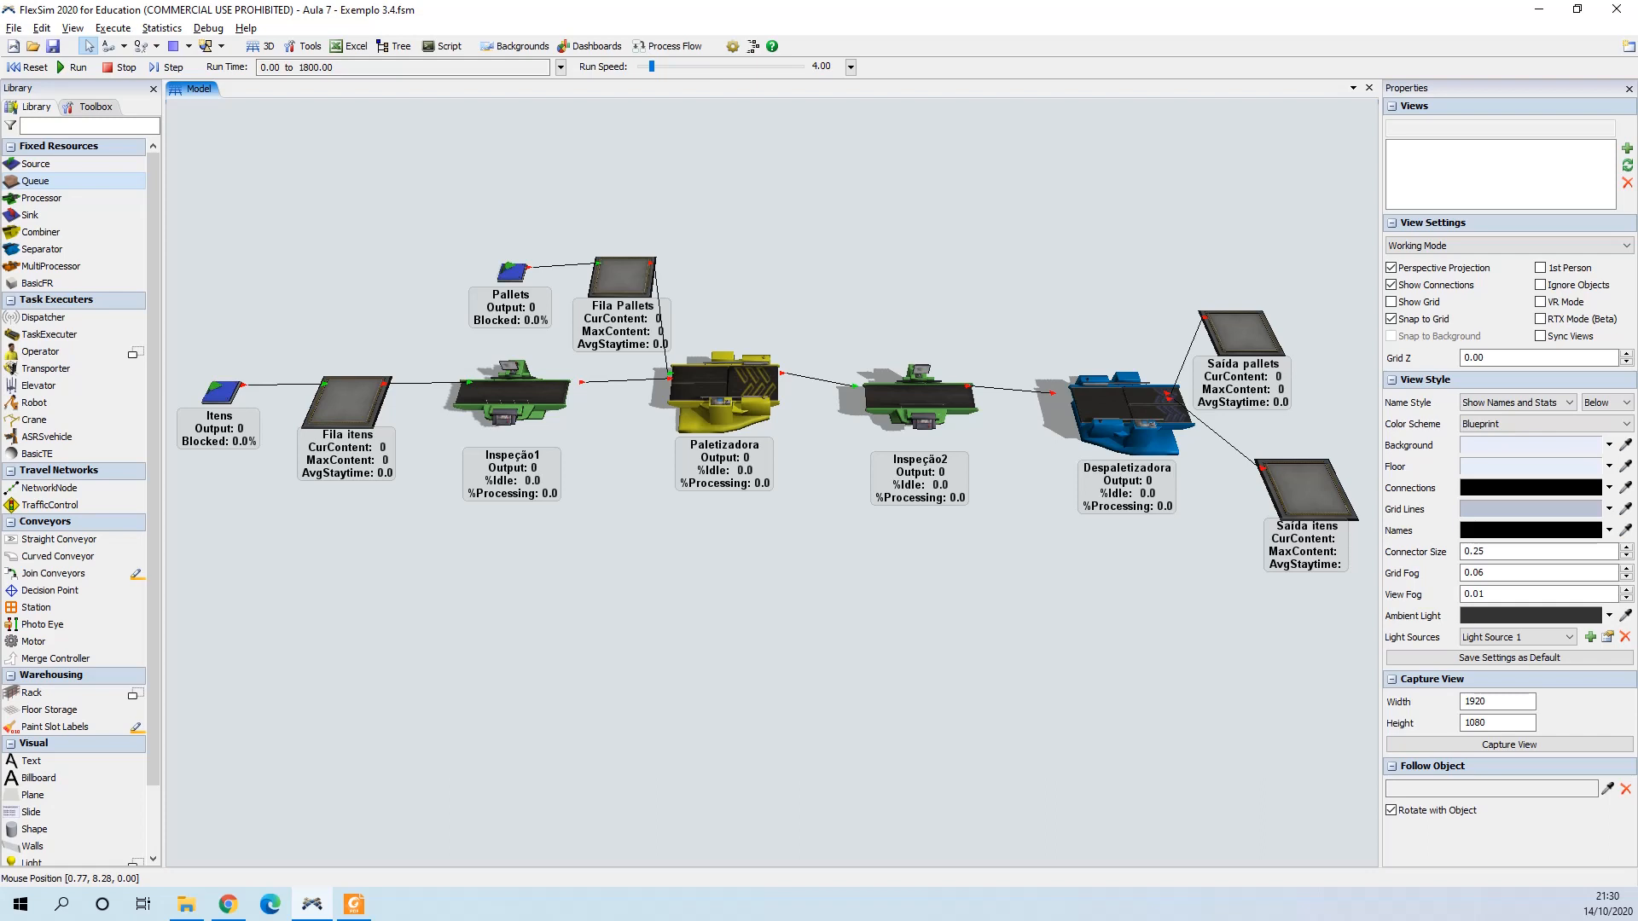
Step: Reset the model and hide the connections between objects in the view
{"action": "scroll", "coordinate": [85, 465], "scroll_direction": "down", "scroll_amount": 2}
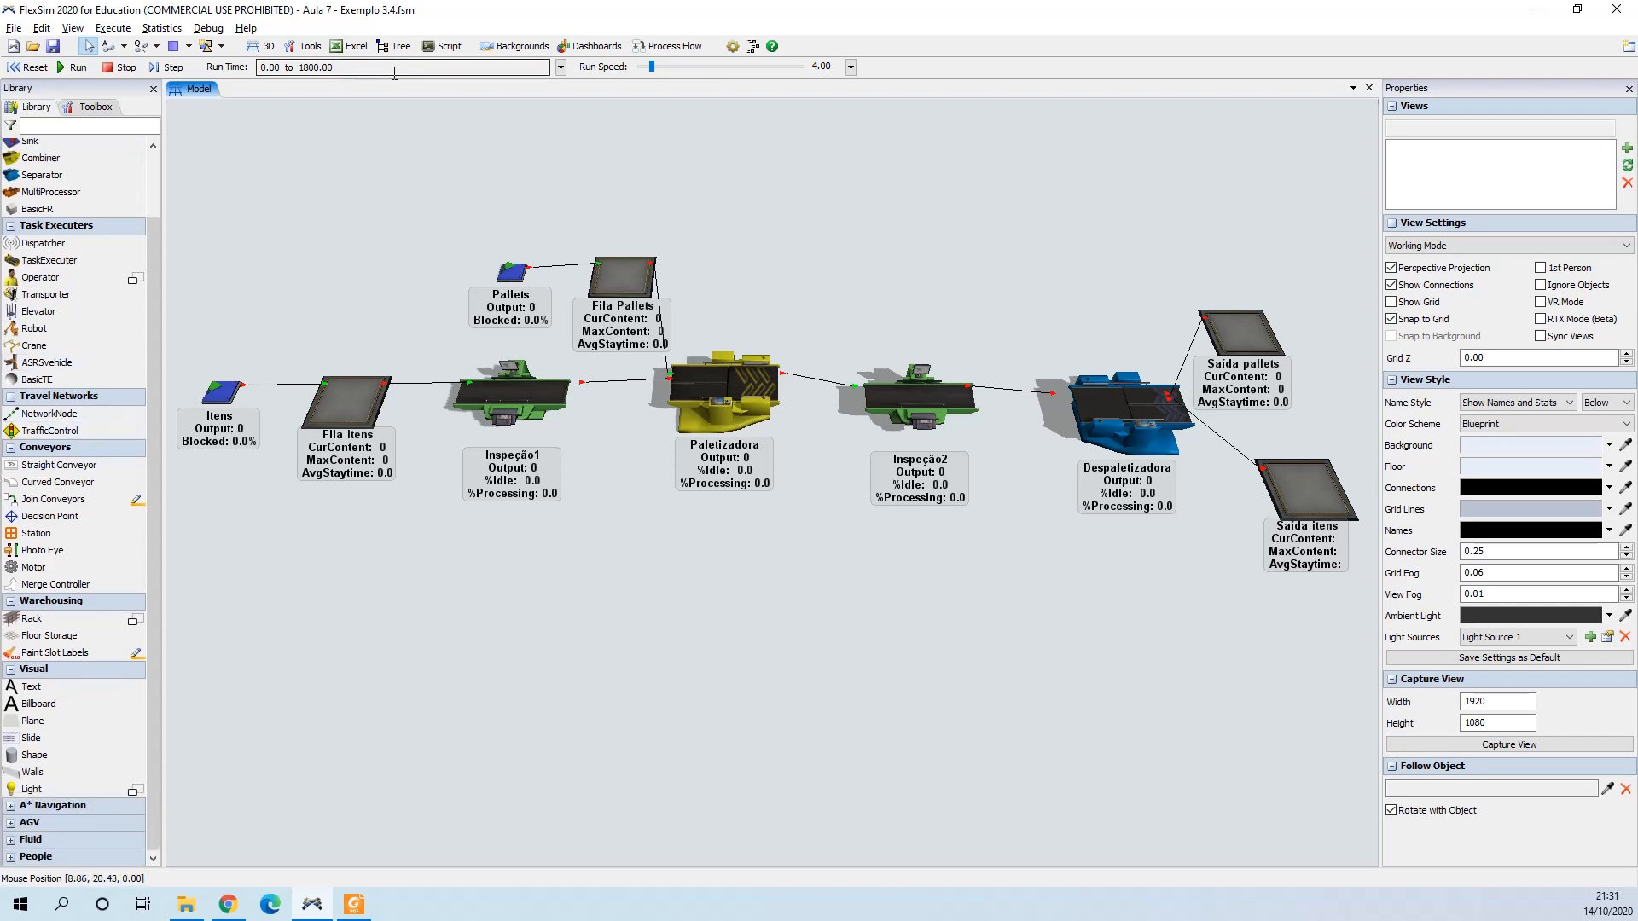
{"action": "left_click", "coordinate": [34, 73]}
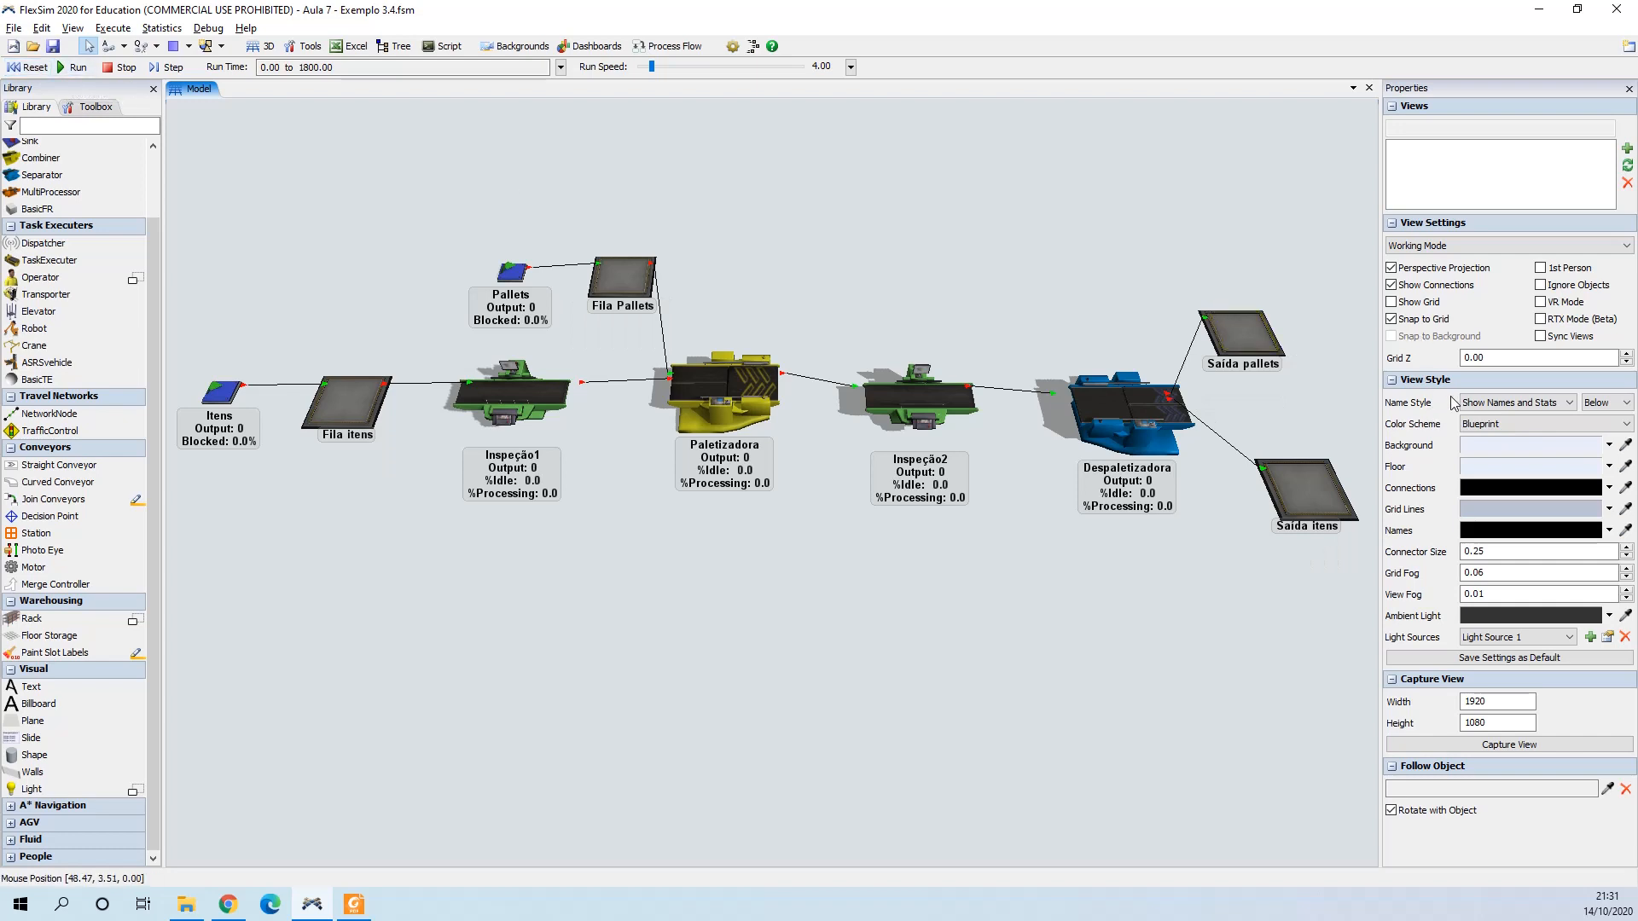
{"action": "left_click", "coordinate": [1418, 288]}
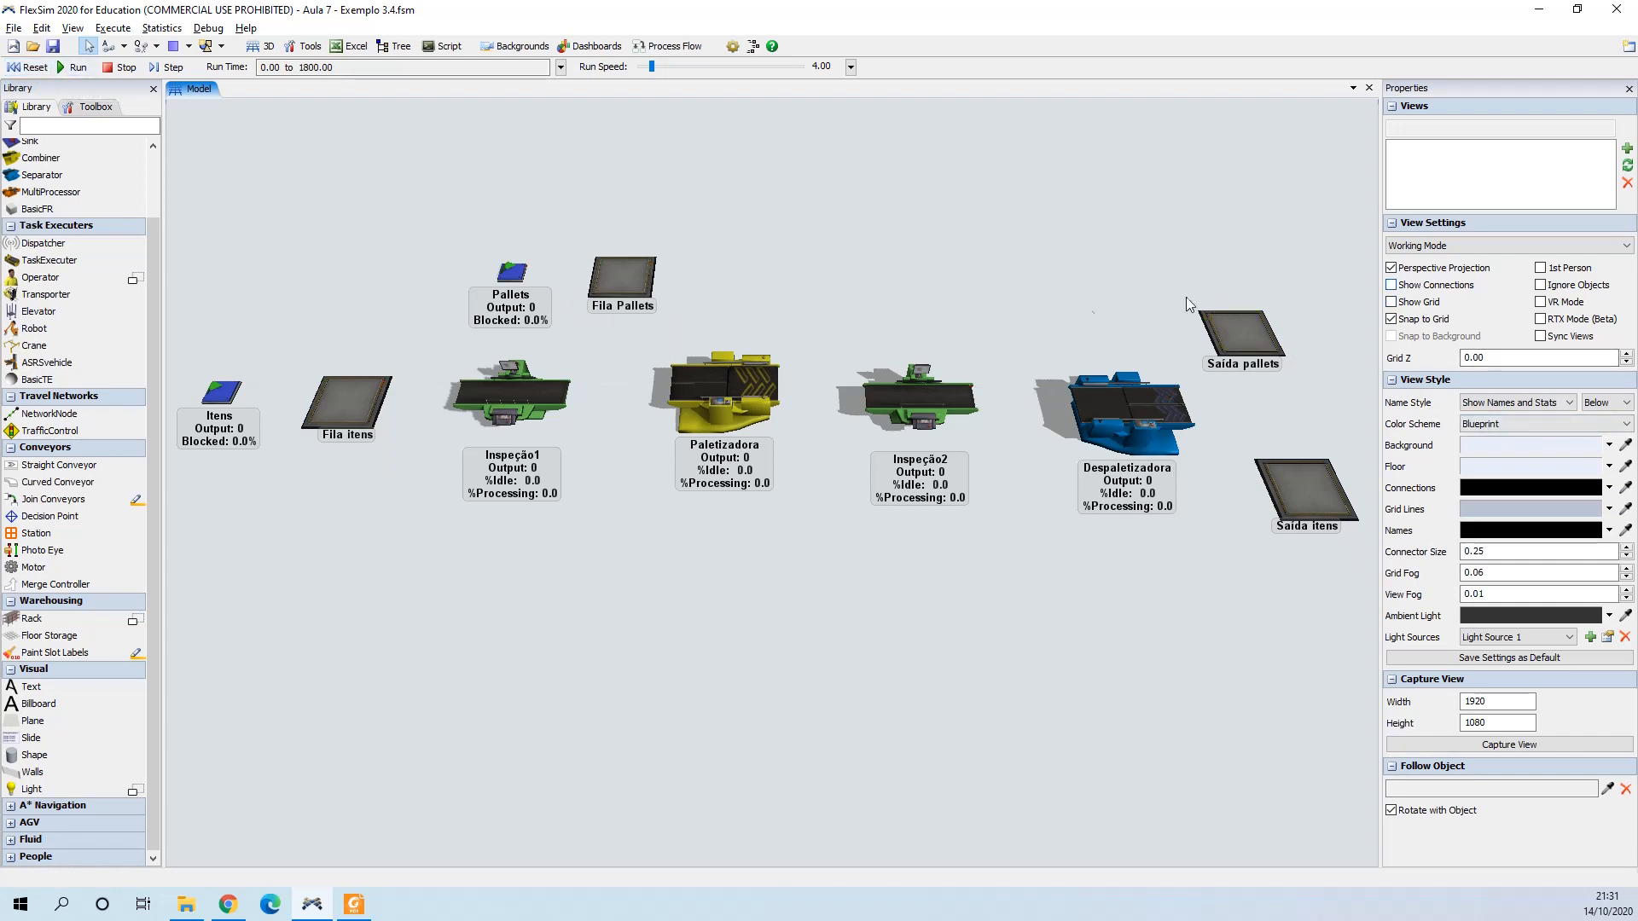
Step: Reset and run the simulation to 1800, raising the run speed to 28 and finally to 448
{"action": "scroll", "coordinate": [1073, 299], "scroll_direction": "down", "scroll_amount": 1}
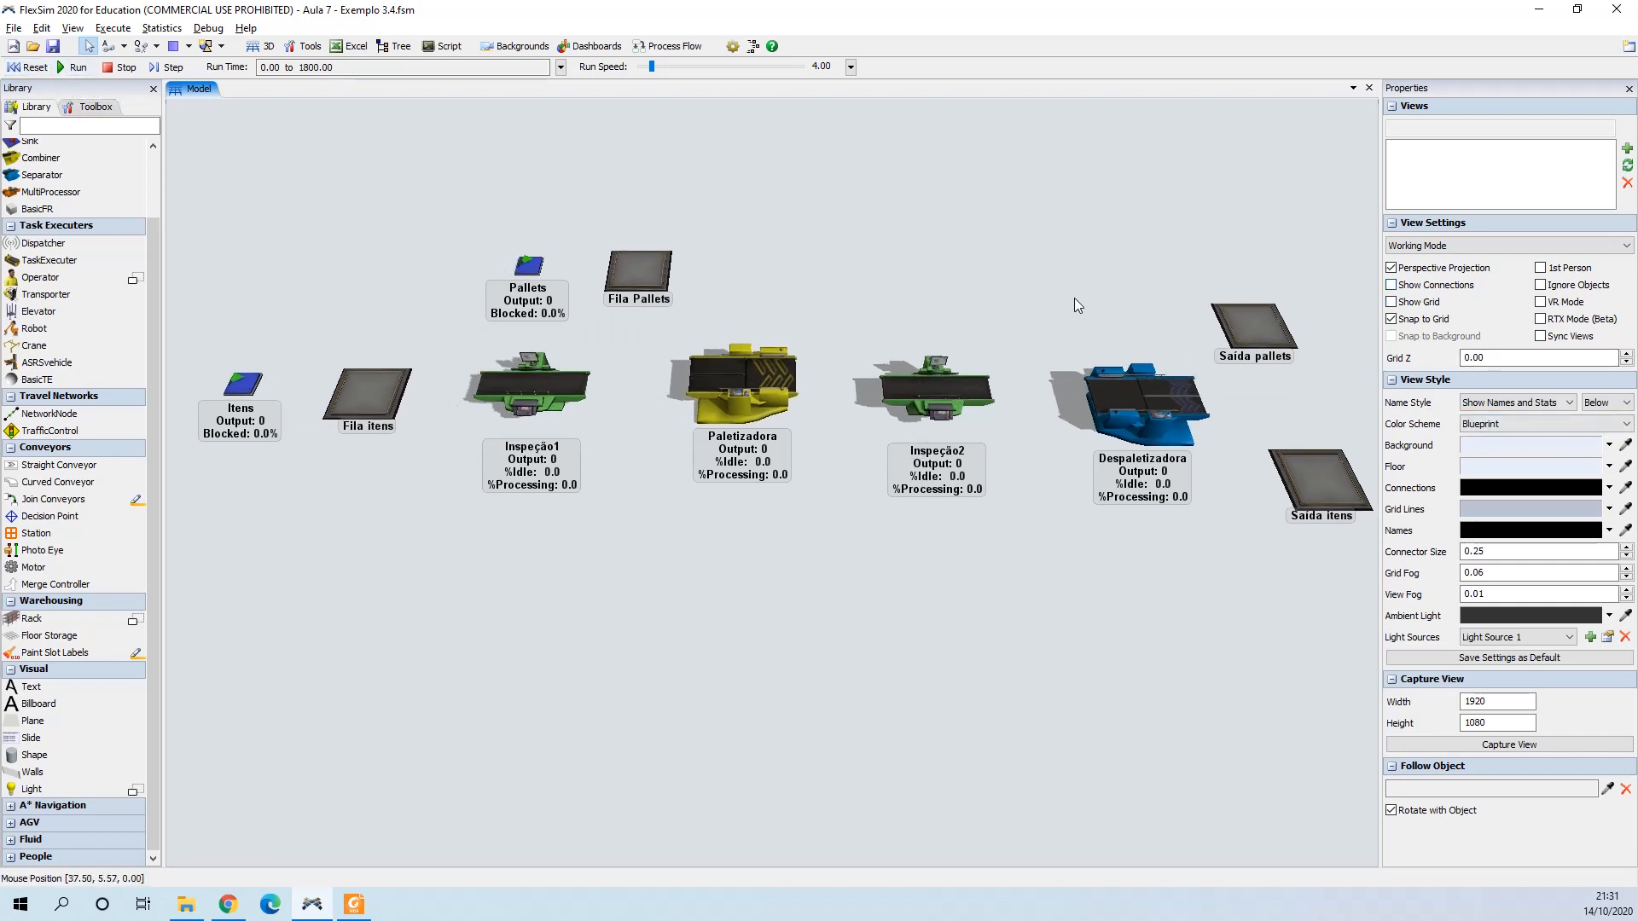
{"action": "left_click", "coordinate": [30, 67]}
{"action": "left_click", "coordinate": [70, 68]}
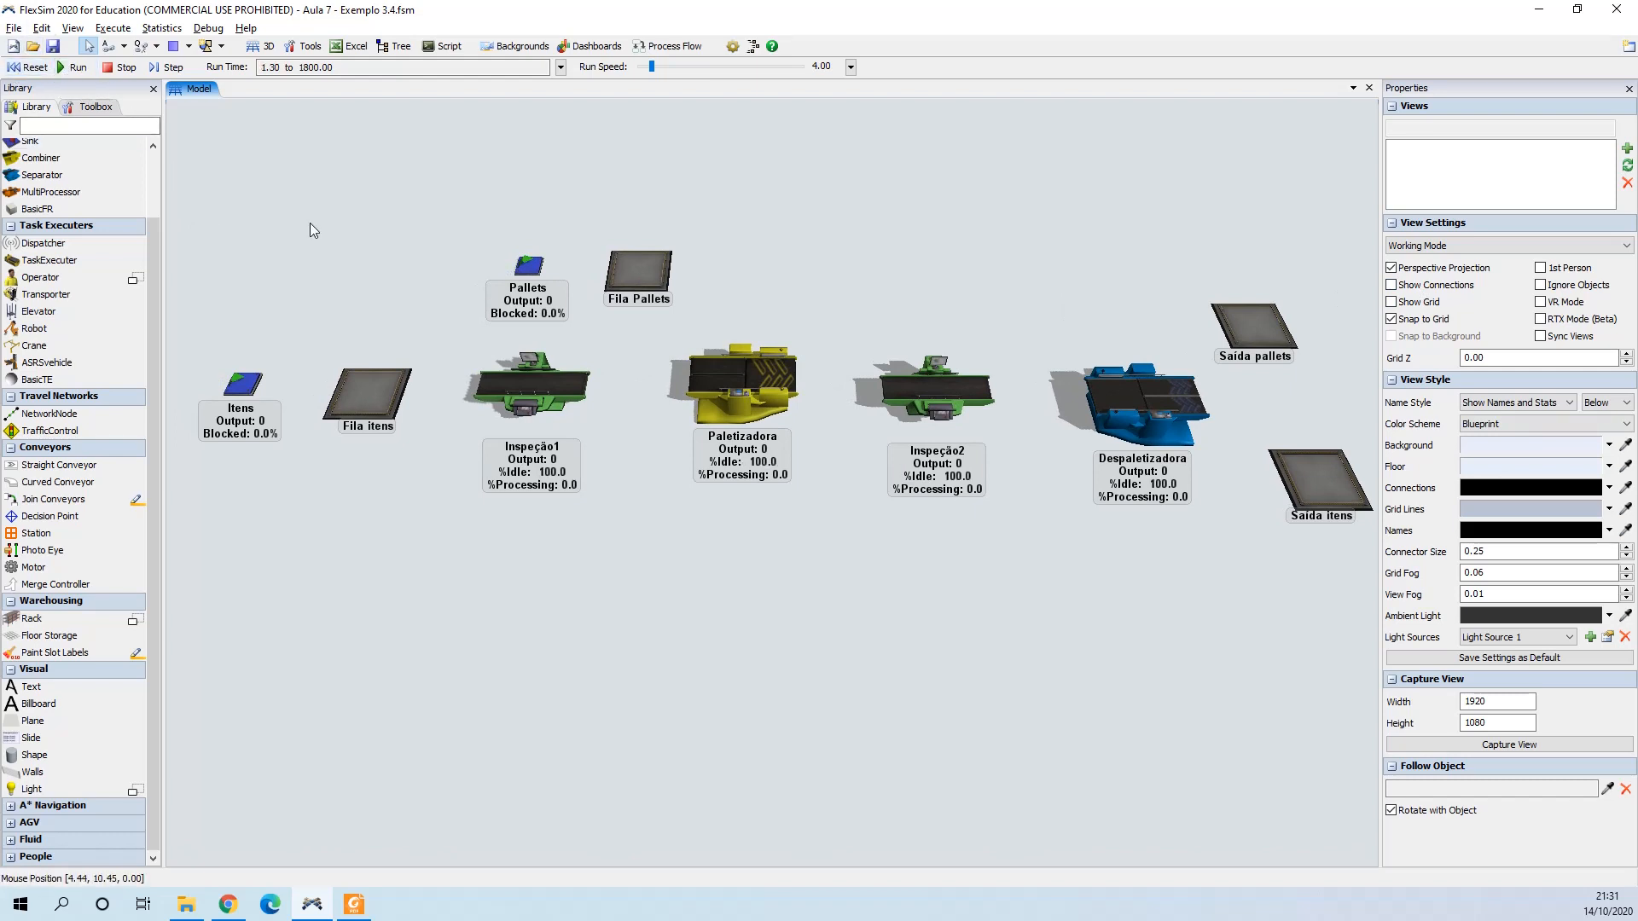
{"action": "left_click_drag", "start_coordinate": [651, 67], "coordinate": [658, 69]}
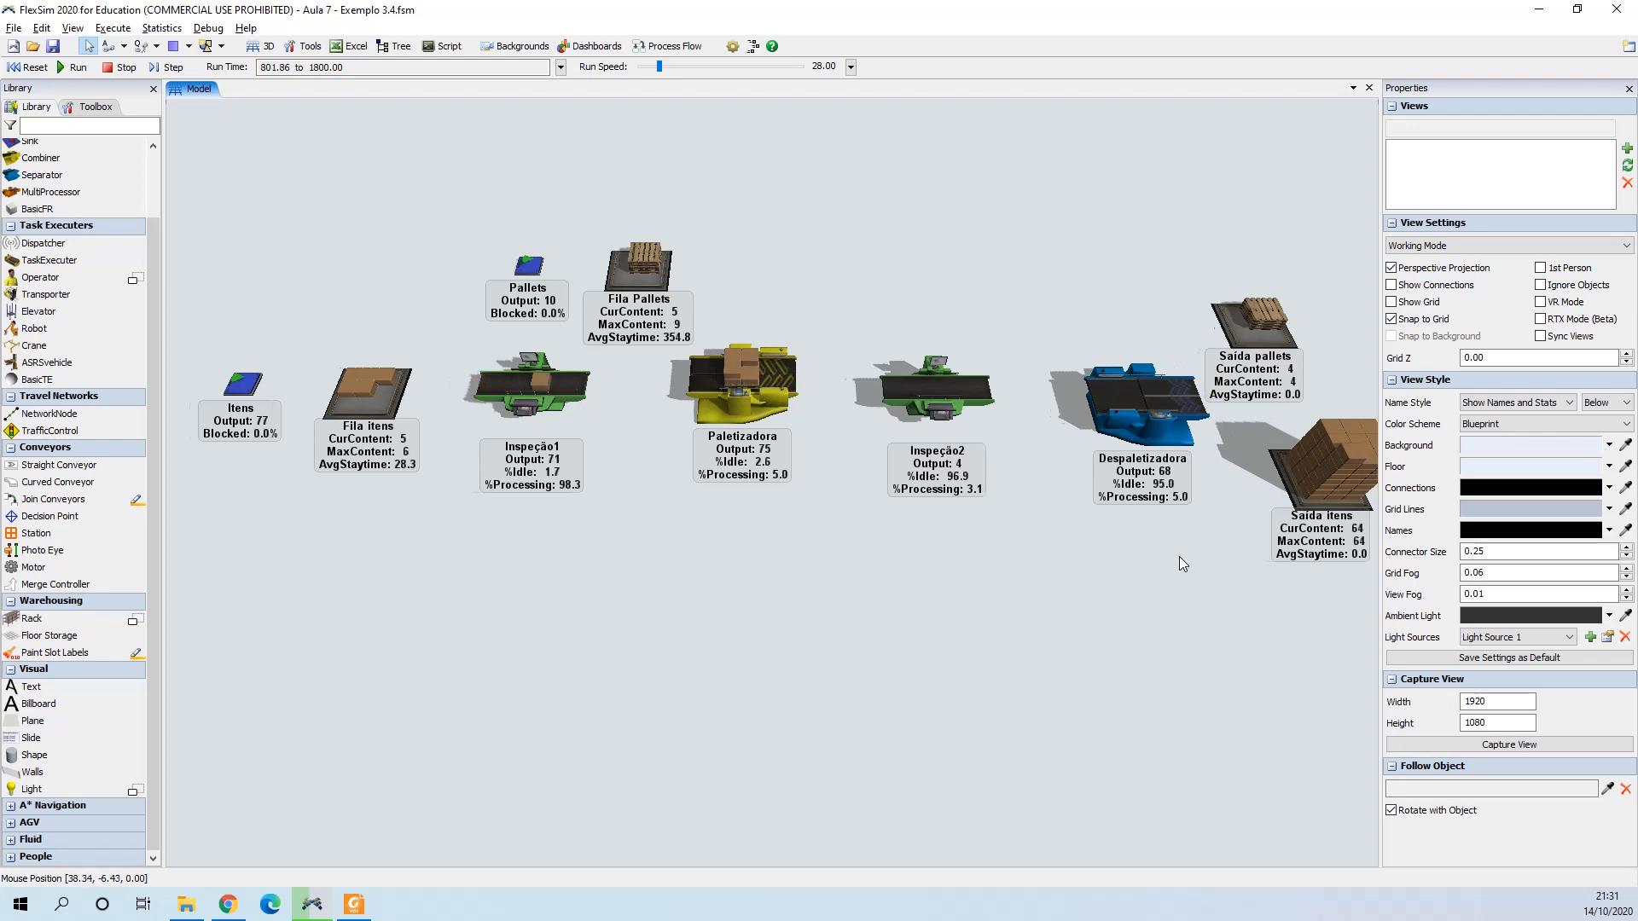
{"action": "left_click_drag", "start_coordinate": [1179, 556], "coordinate": [1154, 553]}
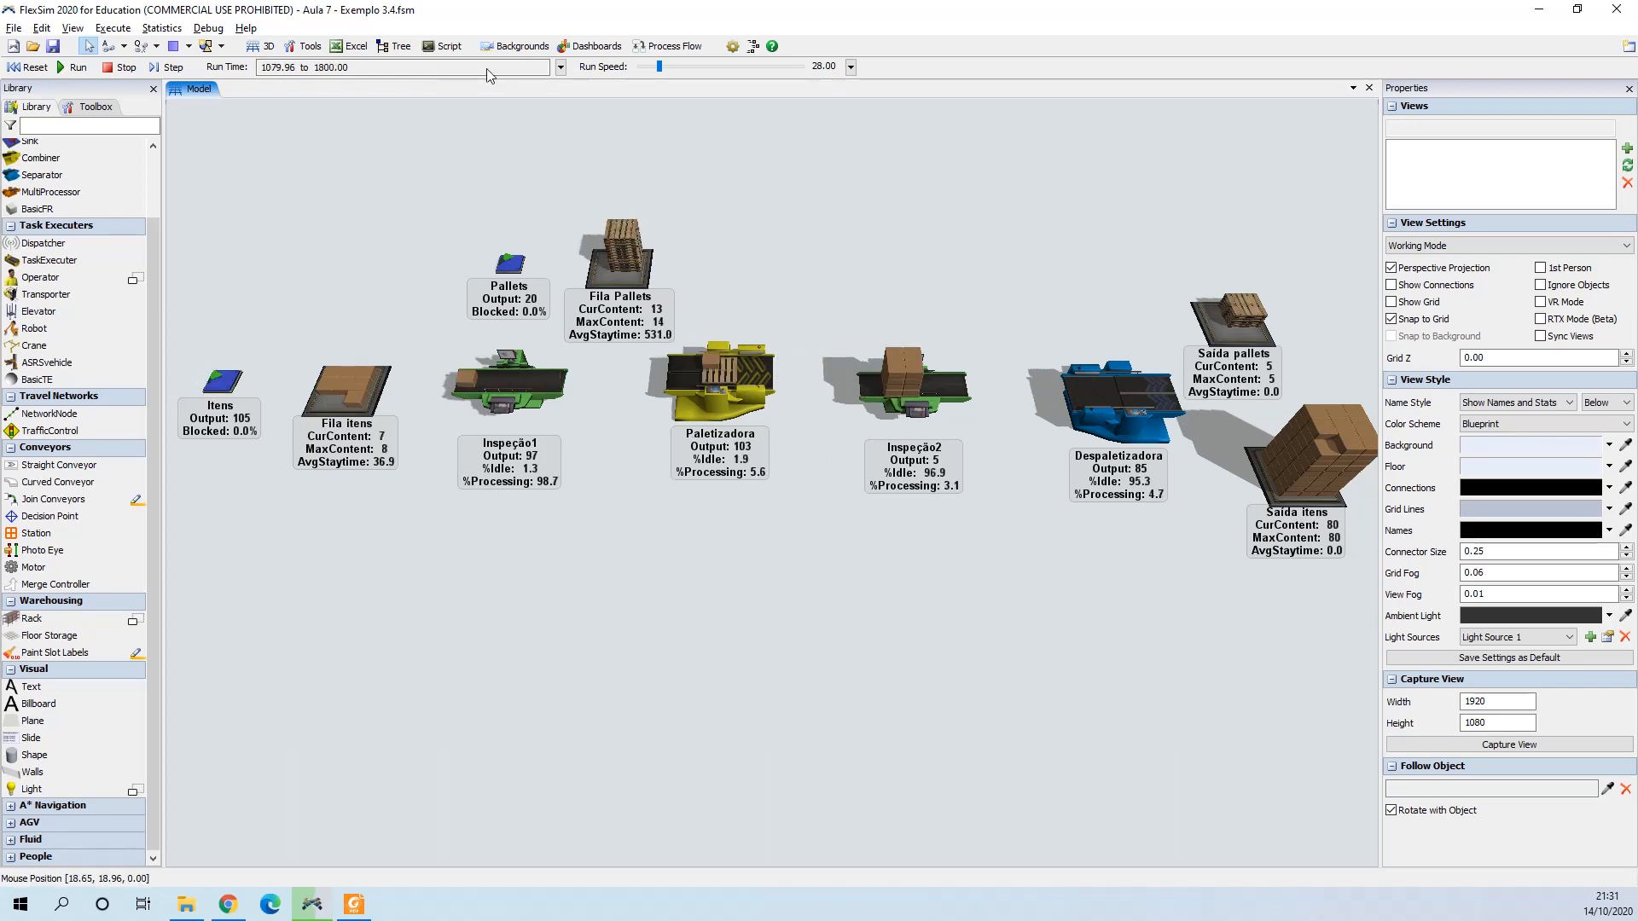
{"action": "left_click_drag", "start_coordinate": [660, 66], "coordinate": [682, 68]}
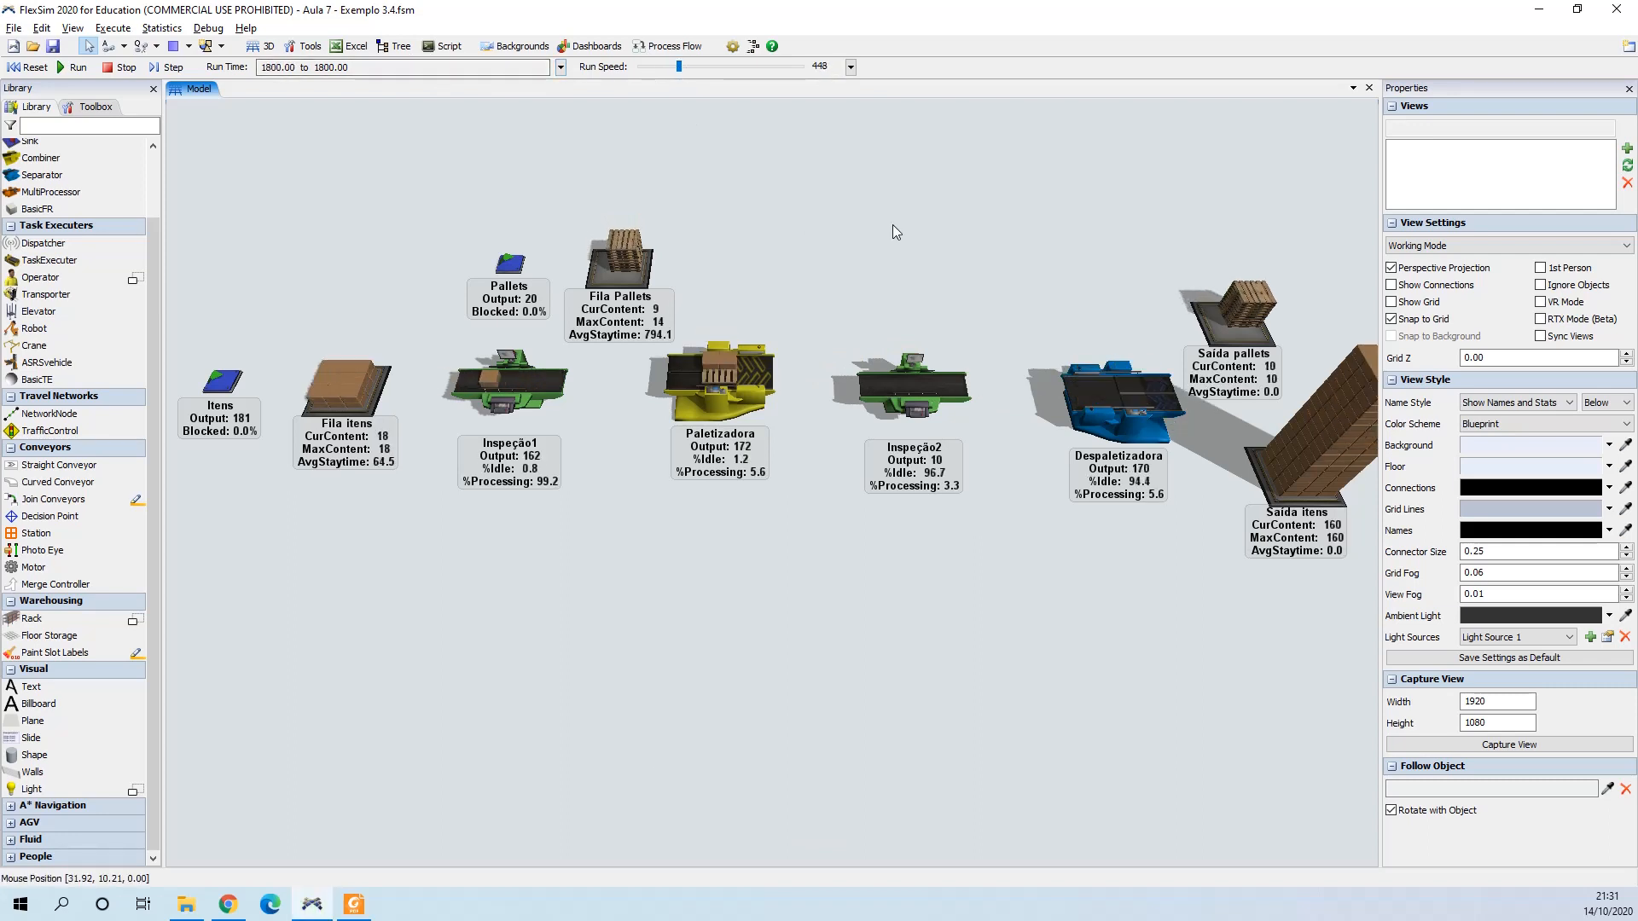
Step: Examine the contents of Saída pallets and Saída itens and the other objects' statistics after the run
{"action": "left_click_drag", "start_coordinate": [982, 233], "coordinate": [937, 224]}
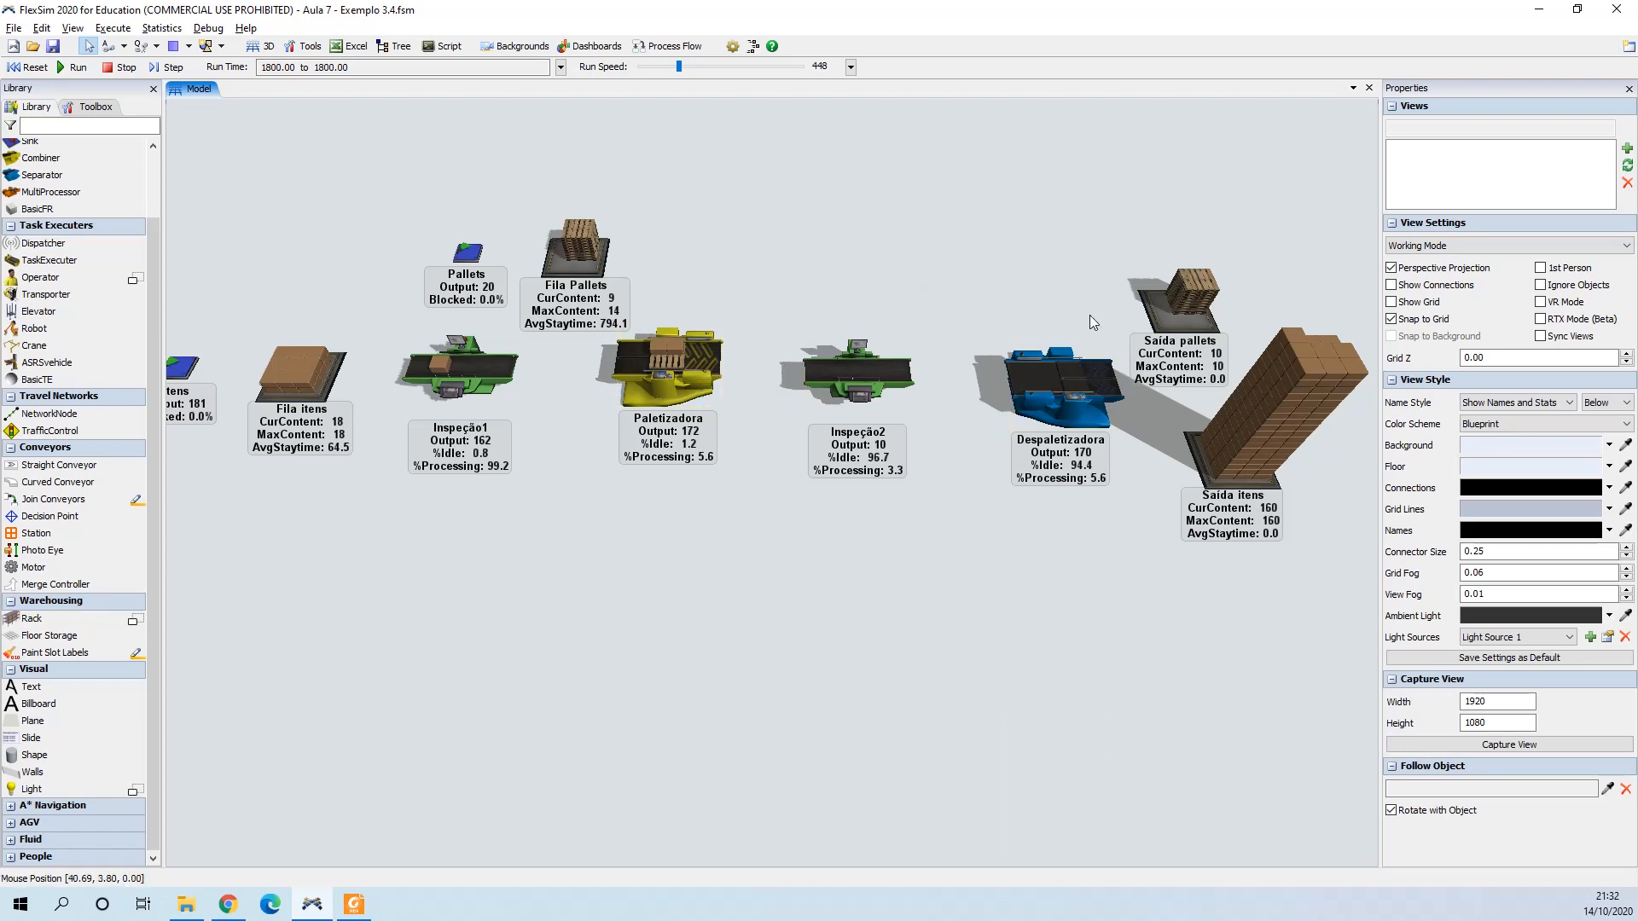
{"action": "left_click_drag", "start_coordinate": [1083, 279], "coordinate": [1070, 278]}
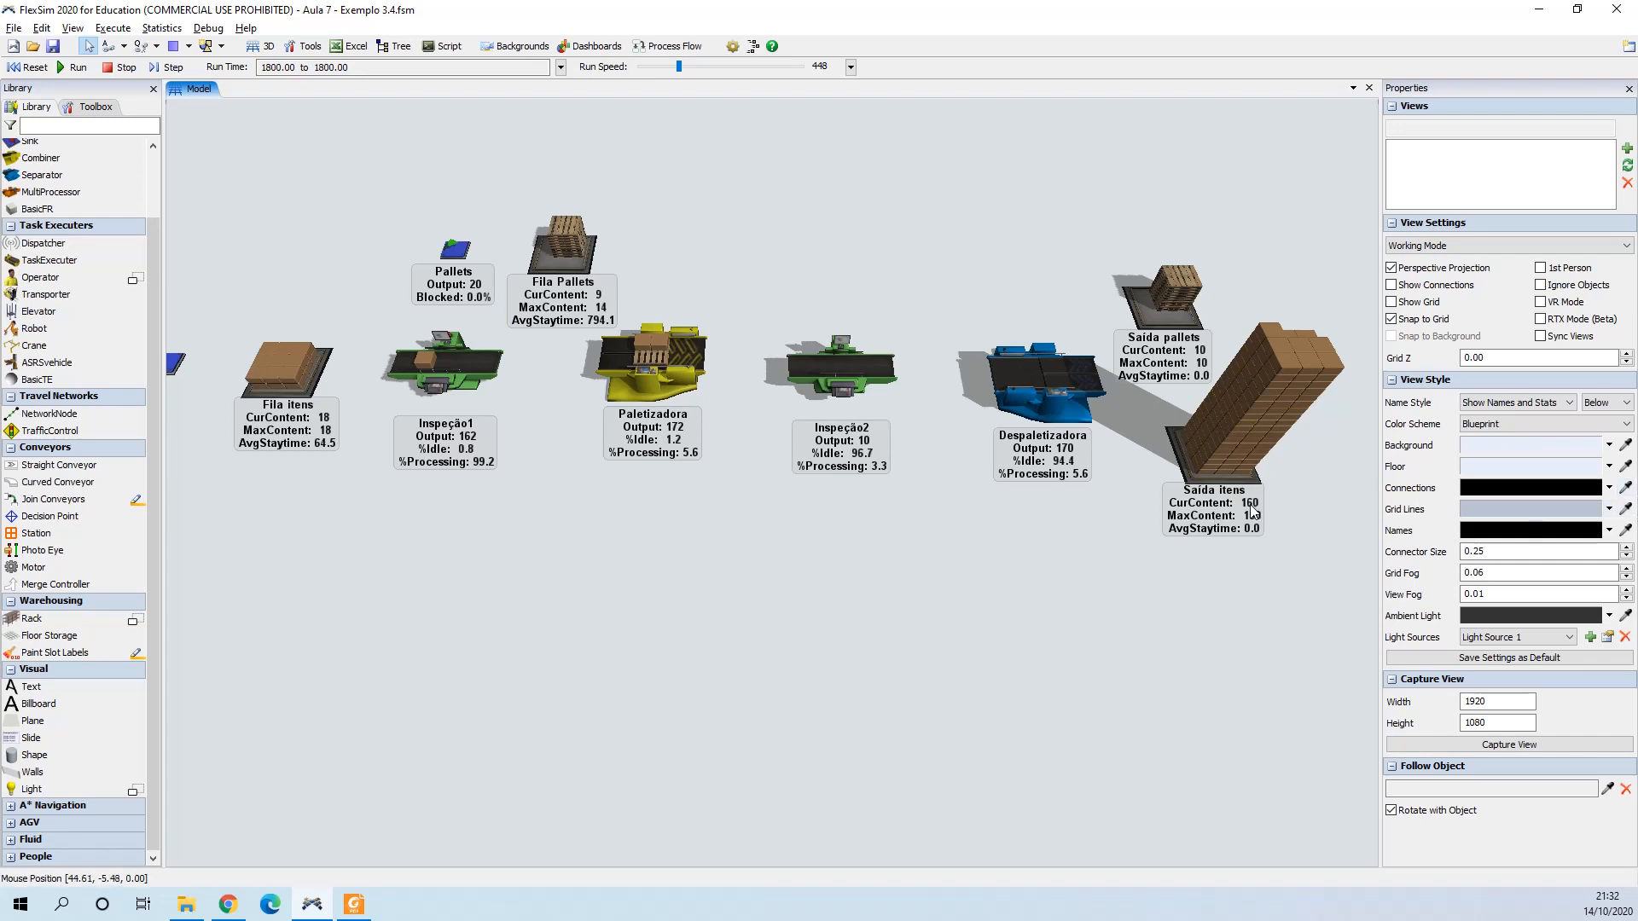
{"action": "left_click_drag", "start_coordinate": [1042, 519], "coordinate": [1118, 508]}
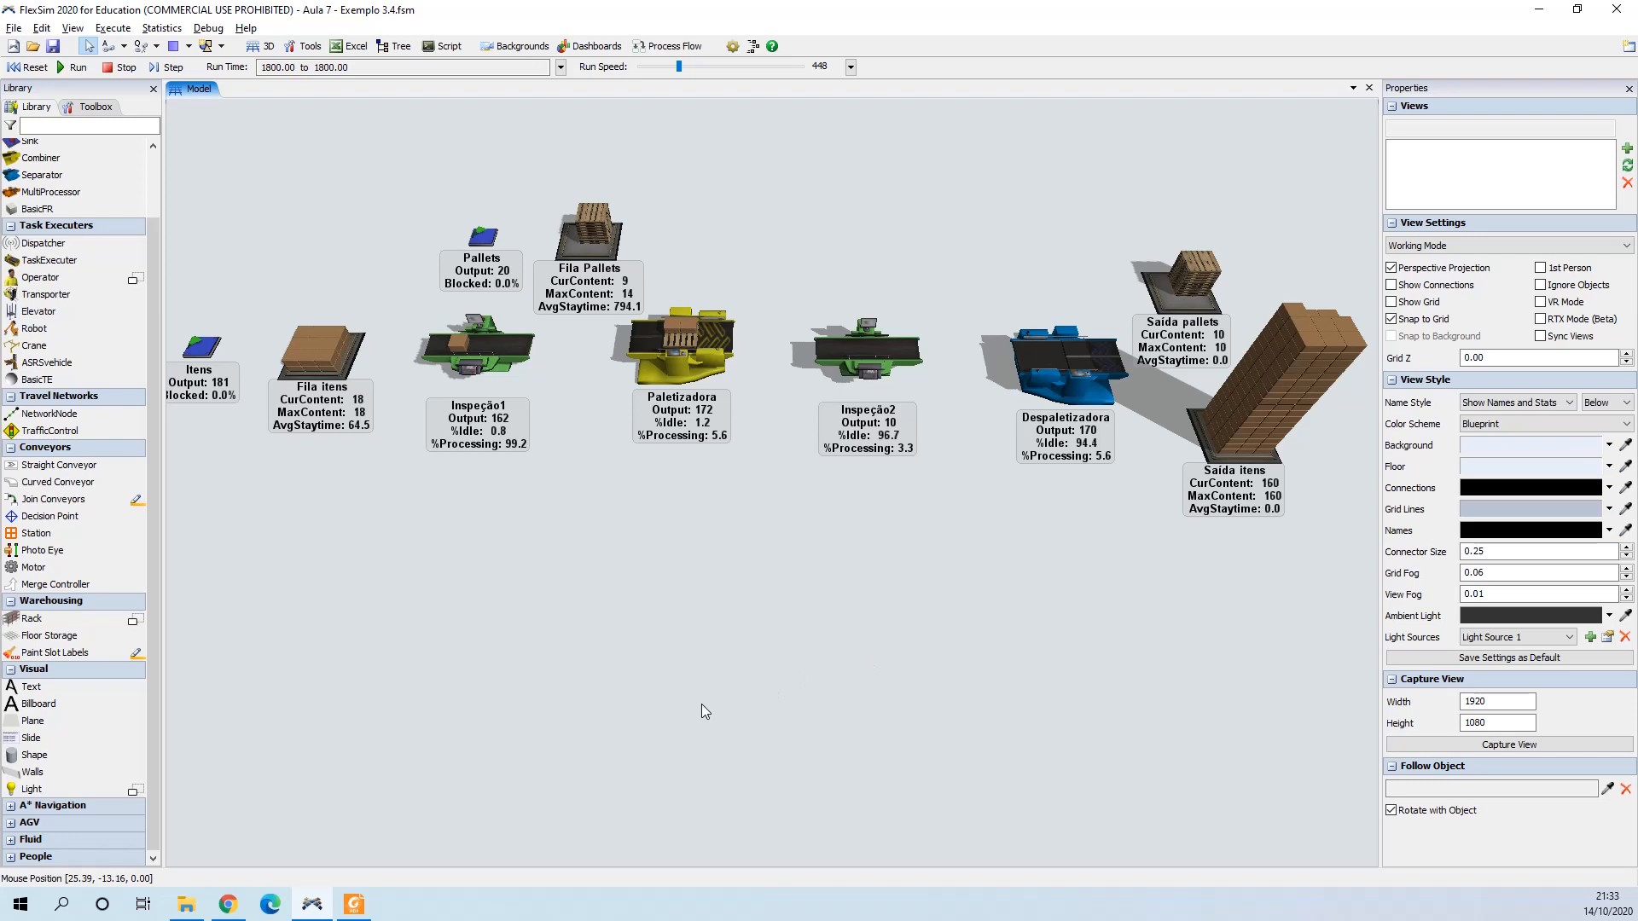
{"action": "left_click_drag", "start_coordinate": [701, 710], "coordinate": [718, 681]}
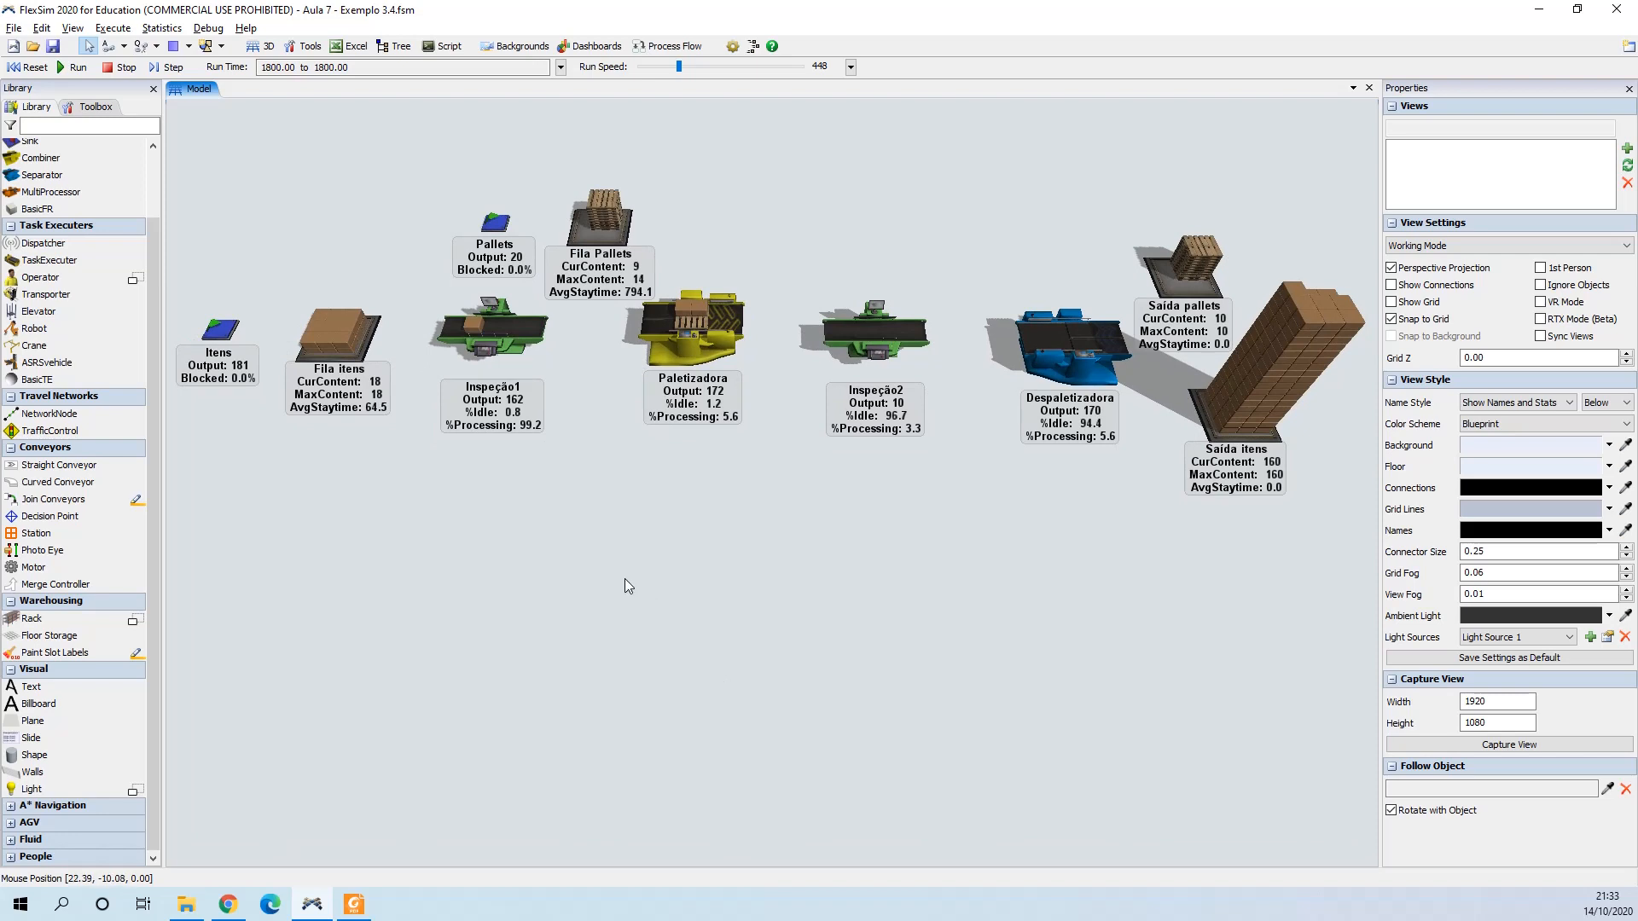
{"action": "left_click_drag", "start_coordinate": [624, 581], "coordinate": [627, 578]}
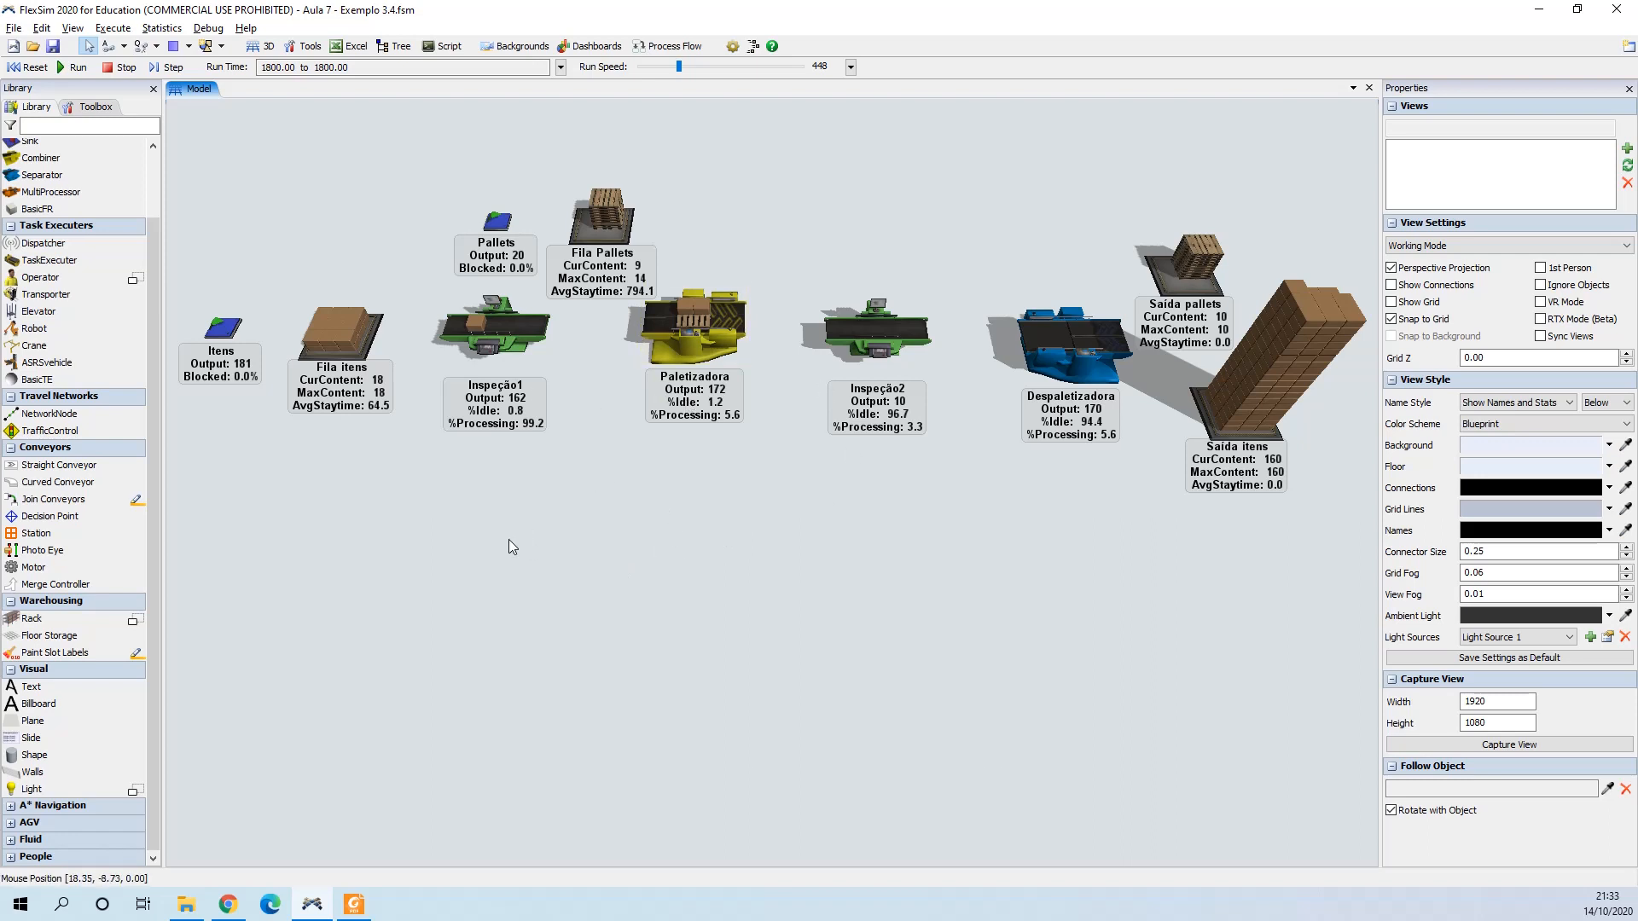
{"action": "mouse_move", "coordinate": [505, 535]}
{"action": "left_mouse_down"}
{"action": "mouse_move", "coordinate": [503, 551]}
{"action": "mouse_move", "coordinate": [499, 520]}
{"action": "left_mouse_up"}
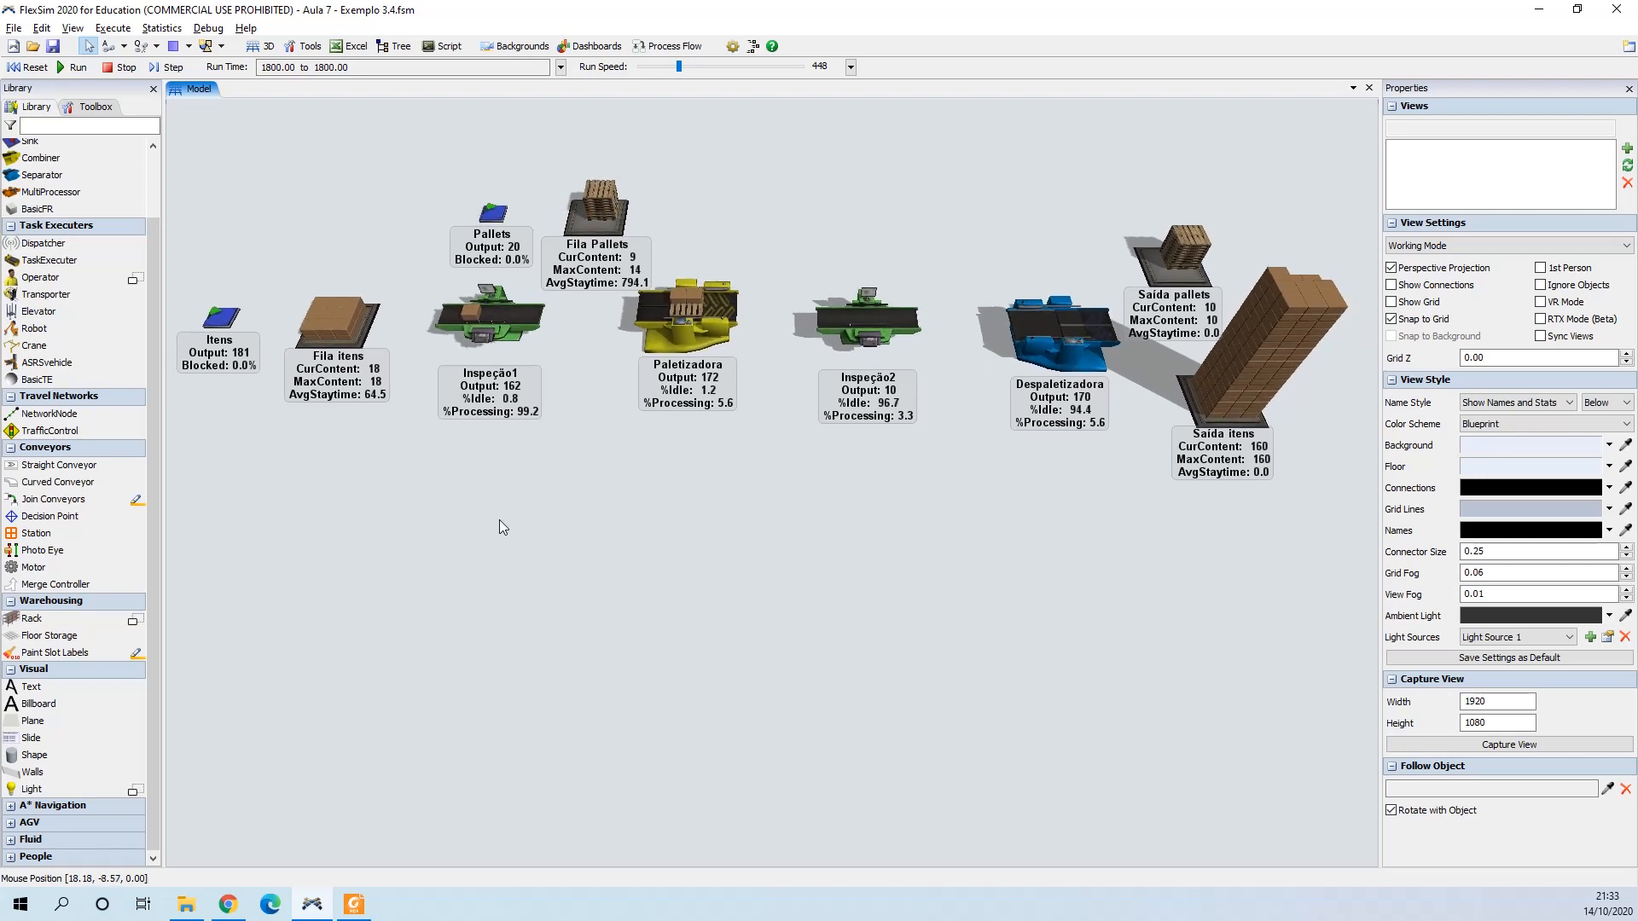